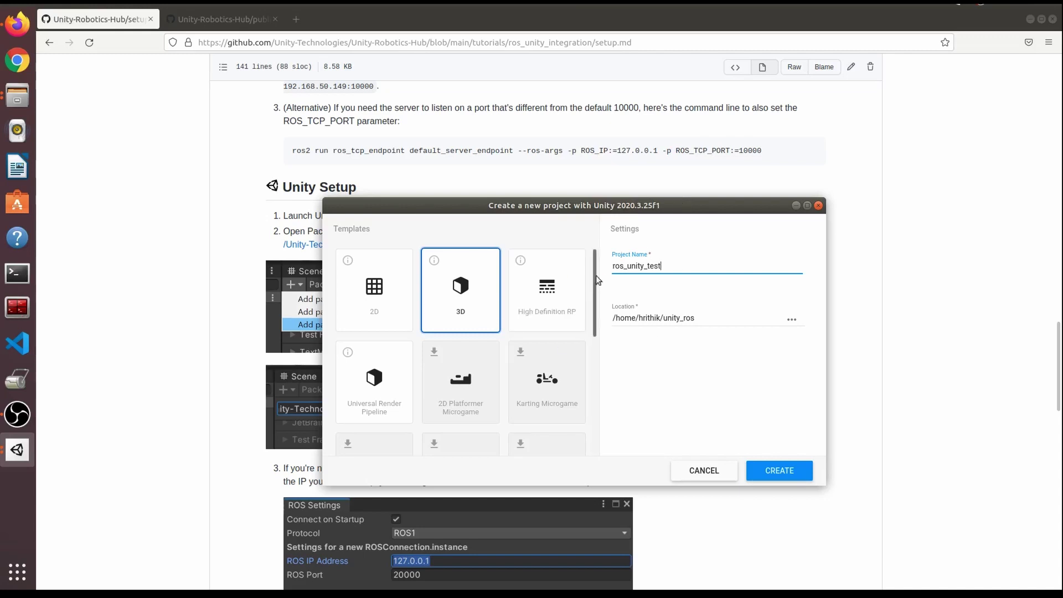
Create a 3D Unity project named ros_unity_test in the unity_ros folder.
double_click(638, 267)
click(770, 475)
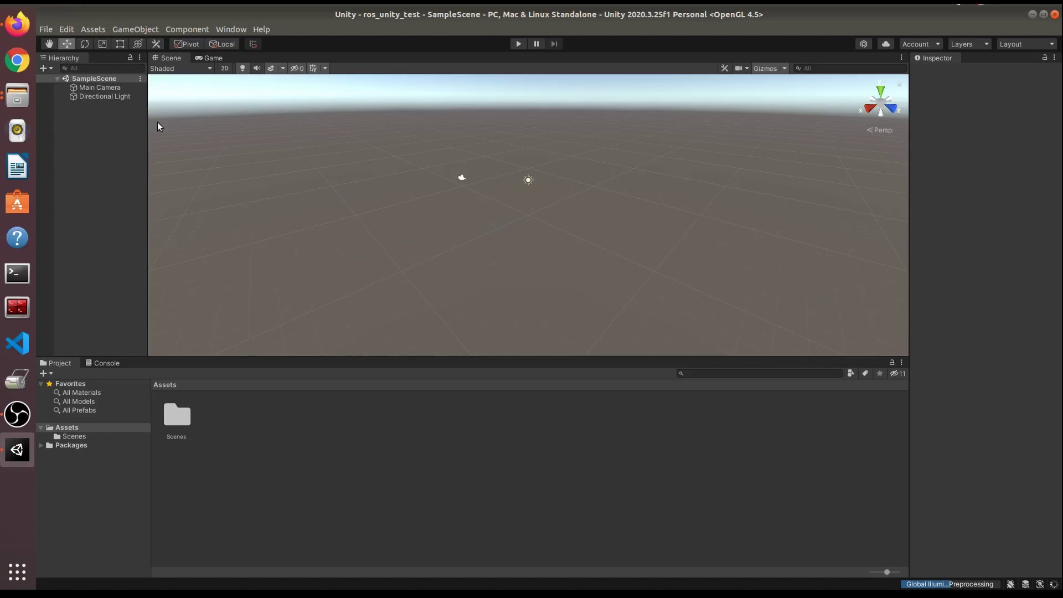
Switch to the Unity Setup instructions in Firefox and open their ROS-TCP-Connector git link in a separate tab.
click(8, 20)
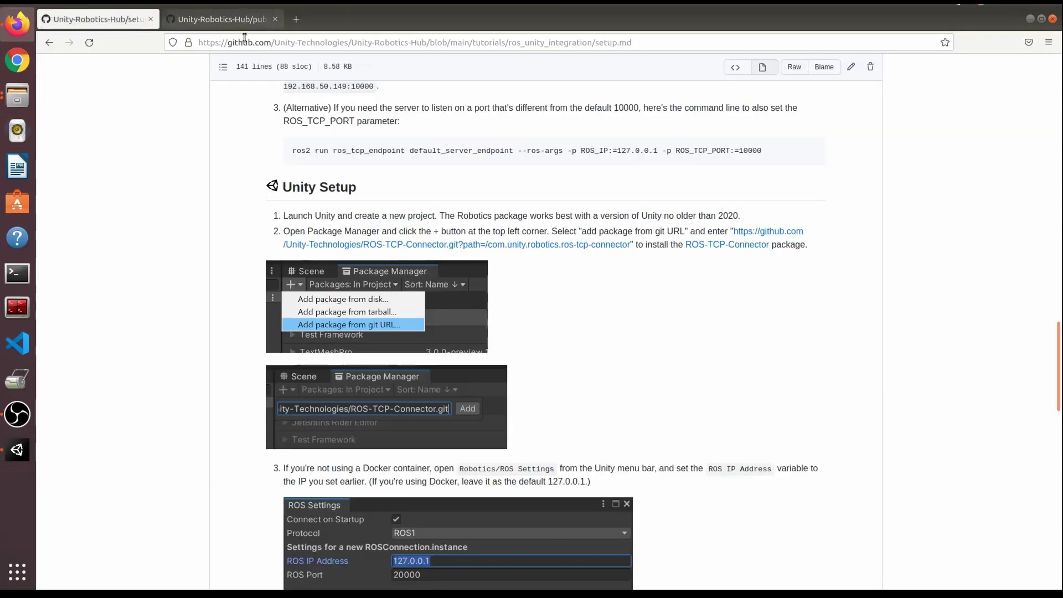
triple_click(306, 187)
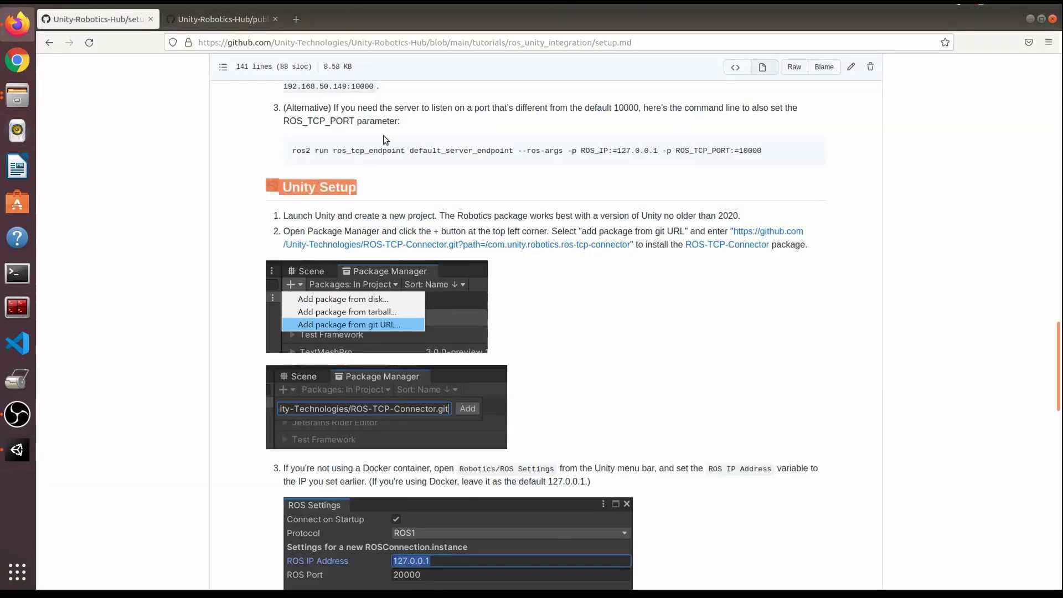
click(288, 44)
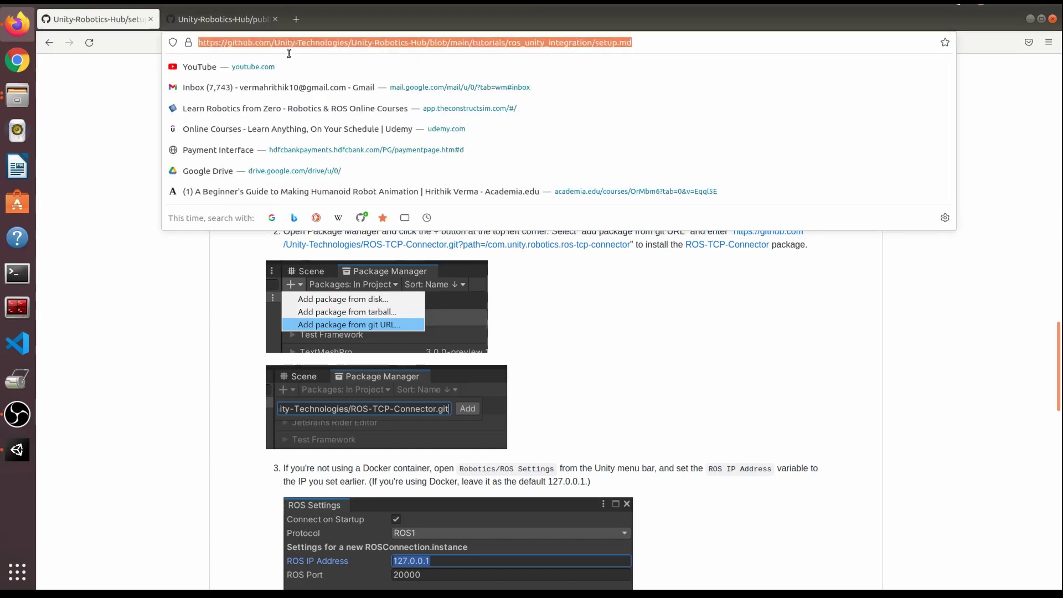
click(191, 281)
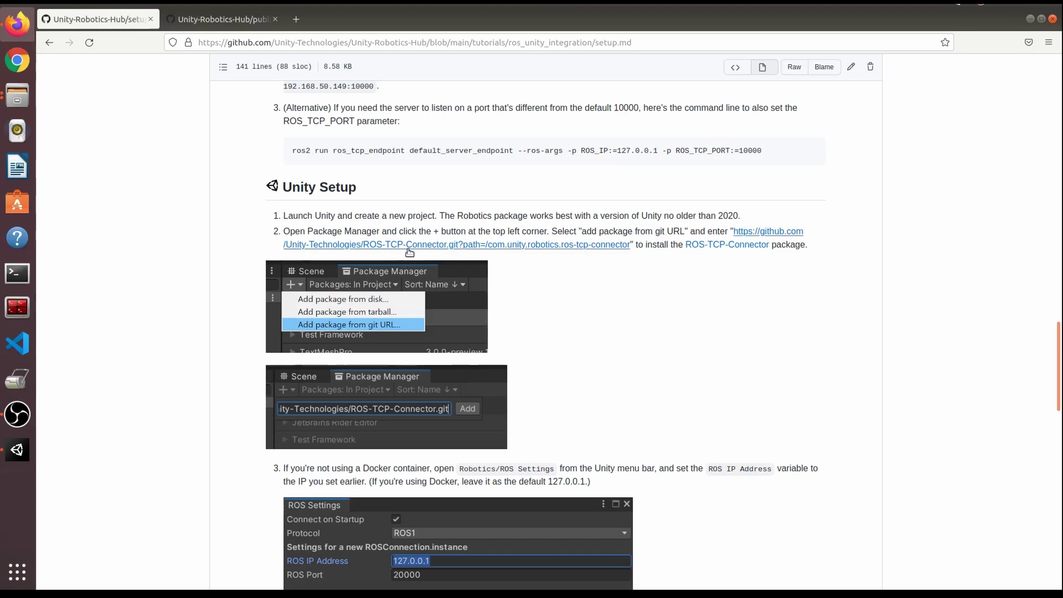
right_click(589, 255)
click(591, 257)
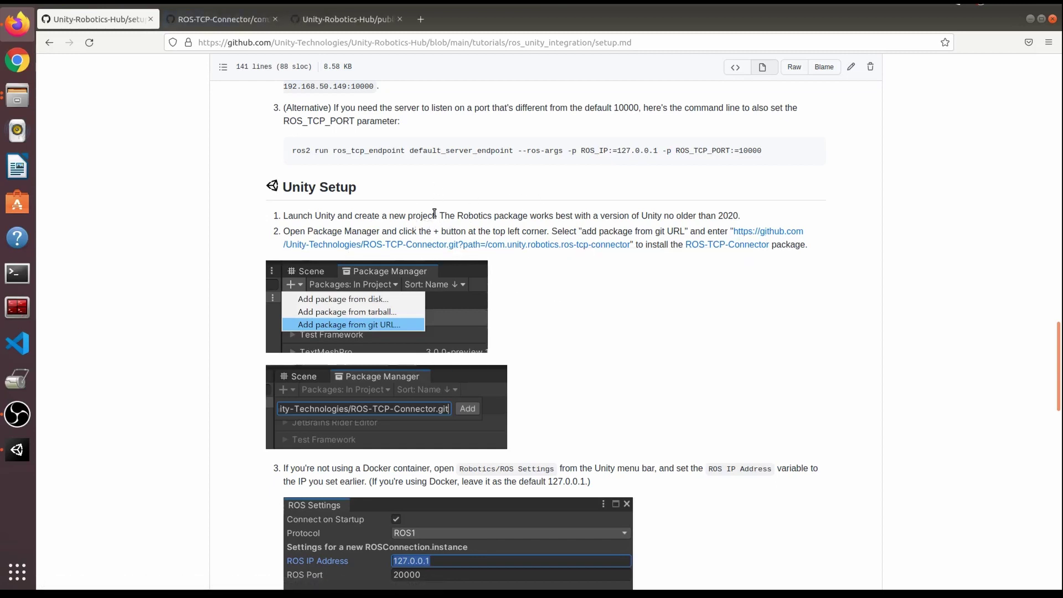
click(263, 16)
Switch the ROS-TCP-Connector repository view from the main branch to tag v0.6.0.
click(242, 177)
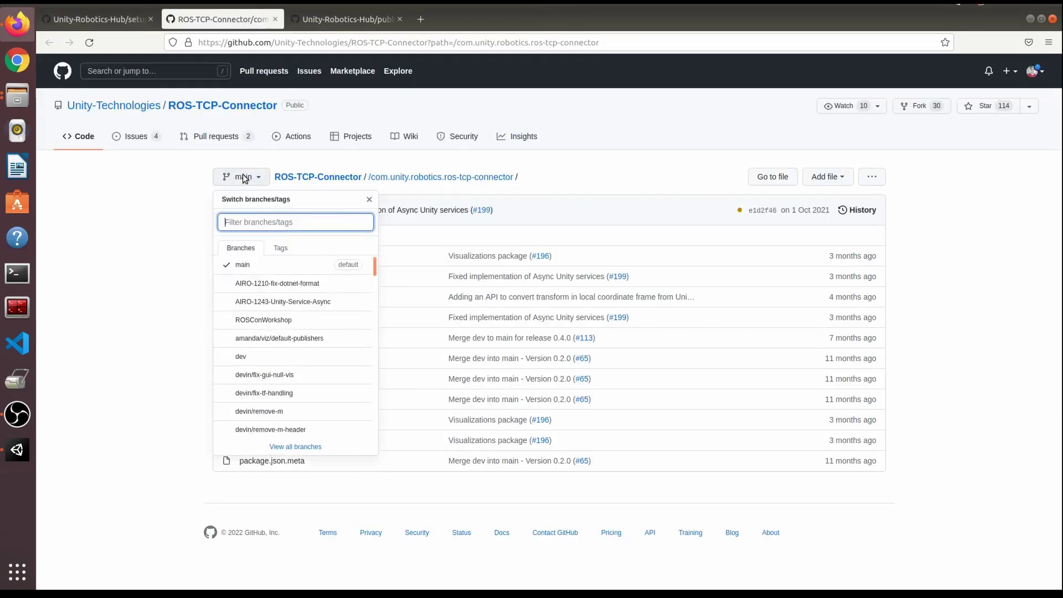
click(242, 178)
click(241, 179)
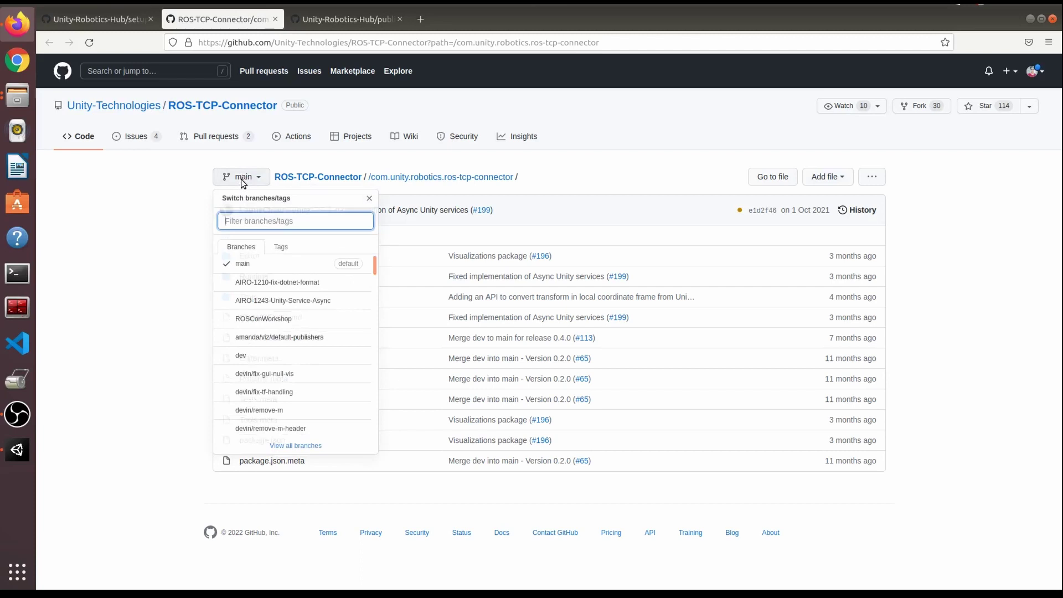
click(280, 247)
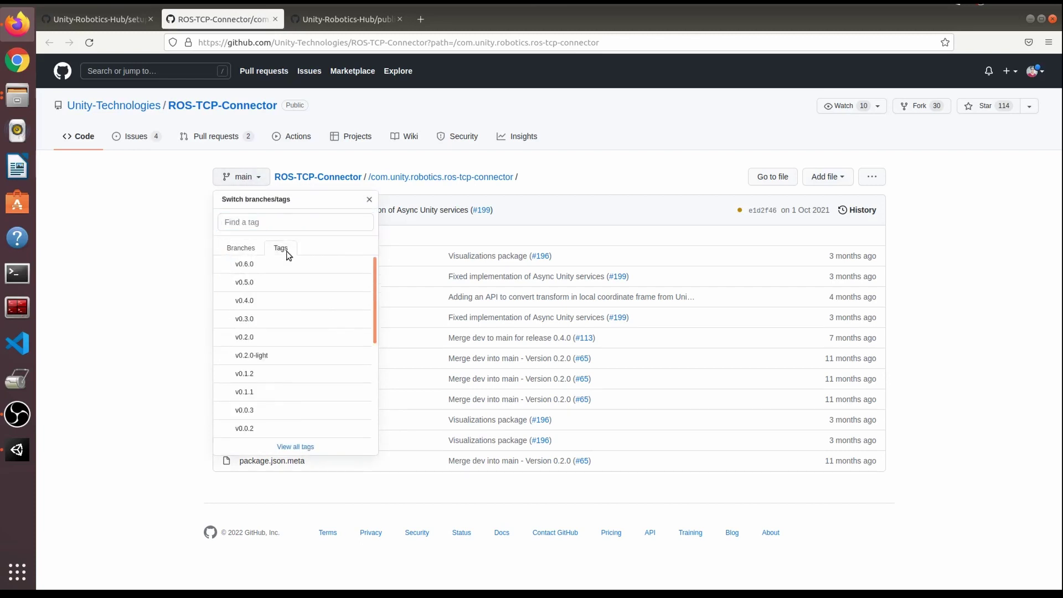
click(257, 266)
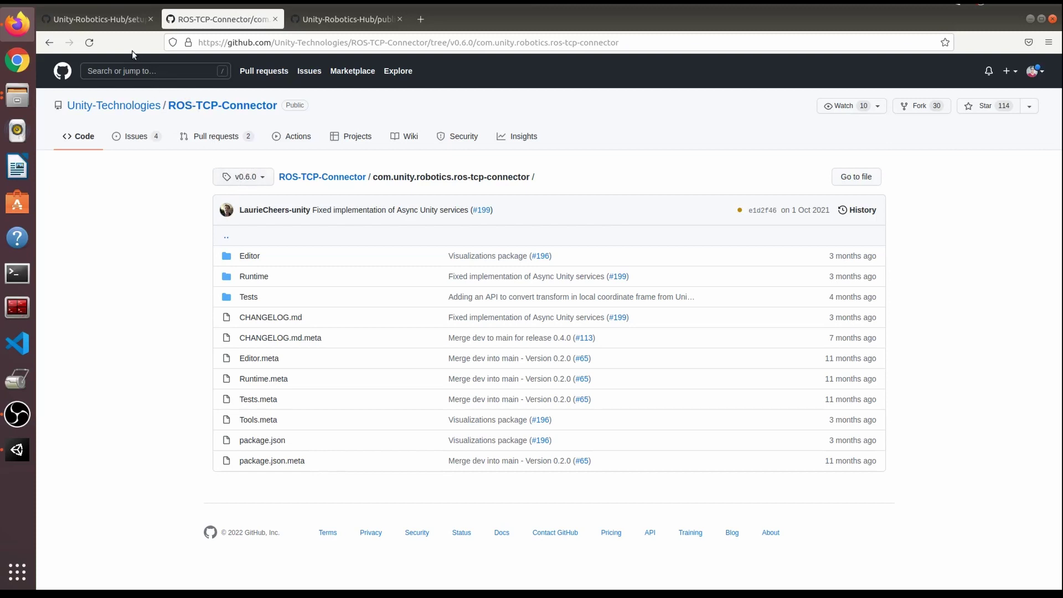
Copy the full ROS-TCP-Connector git URL from the Unity Setup section of the setup guide.
click(132, 23)
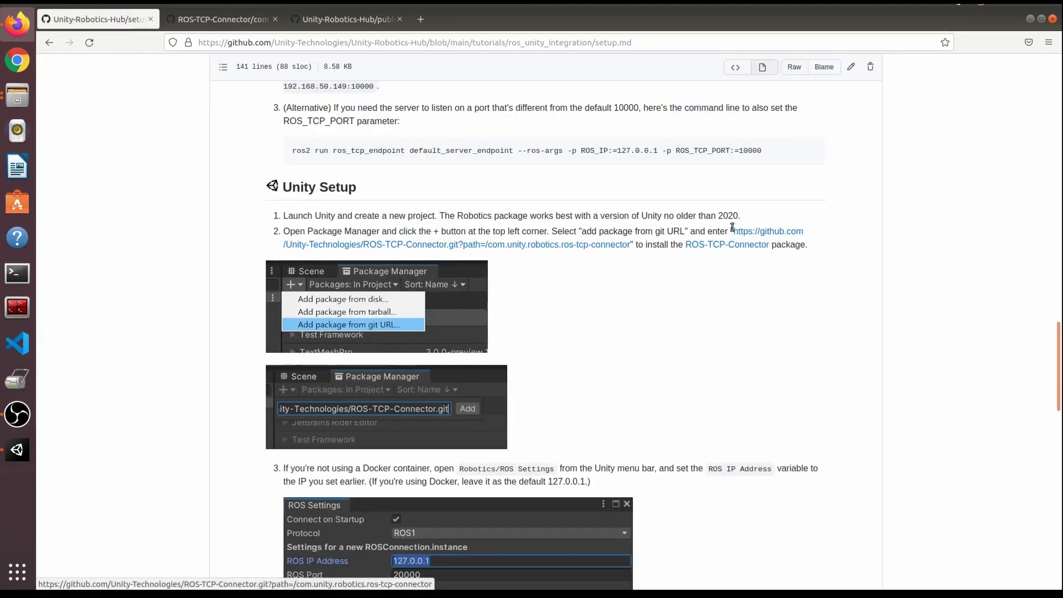
drag(734, 229, 630, 250)
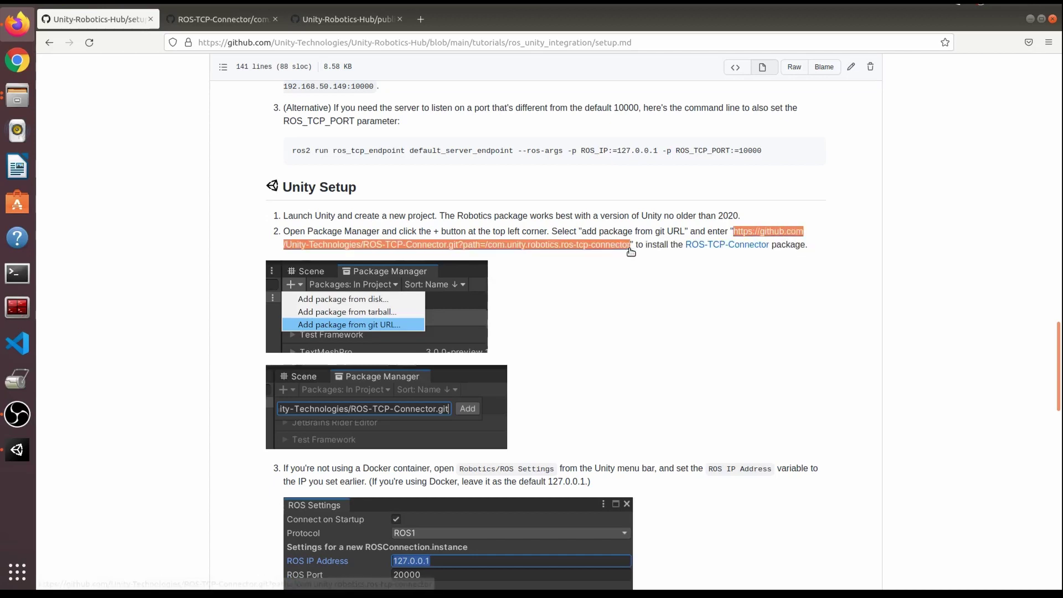
right_click(618, 244)
click(657, 341)
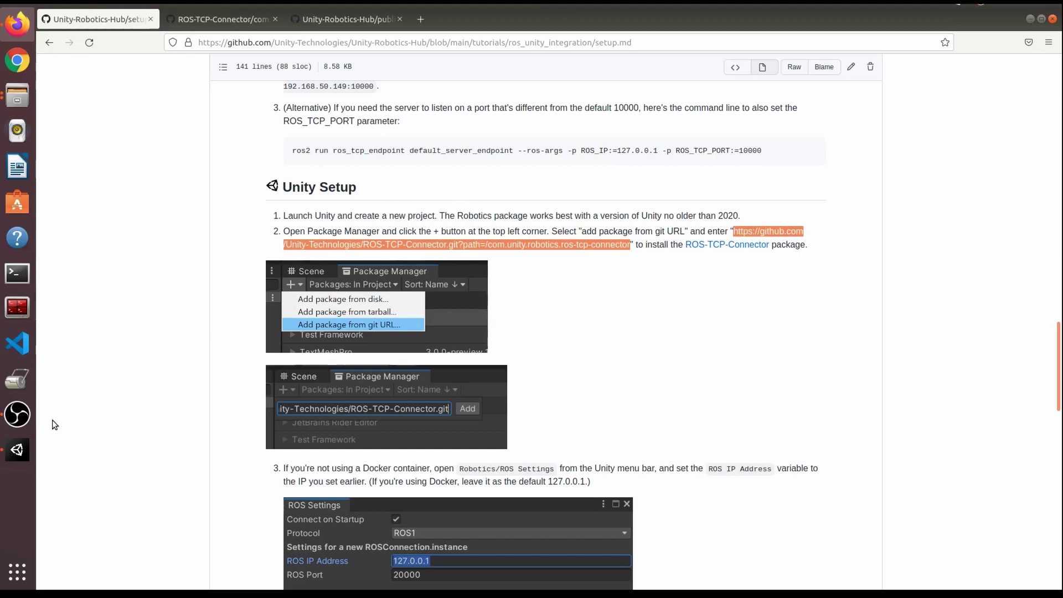
Switch to Unity and enter the copied URL with #v0.6.0 appended as a git package in the Package Manager.
click(17, 449)
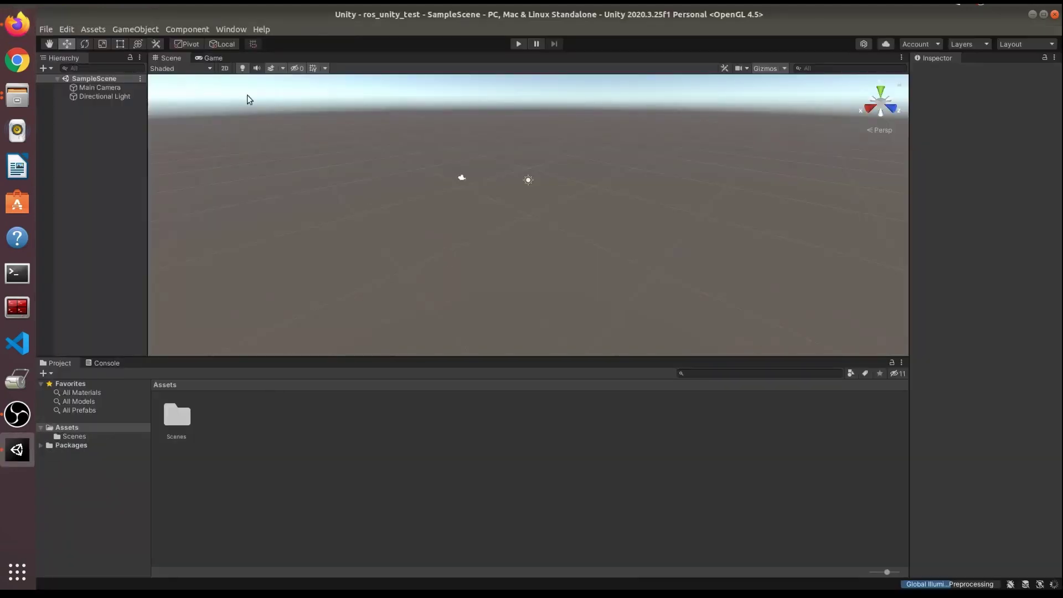
click(231, 29)
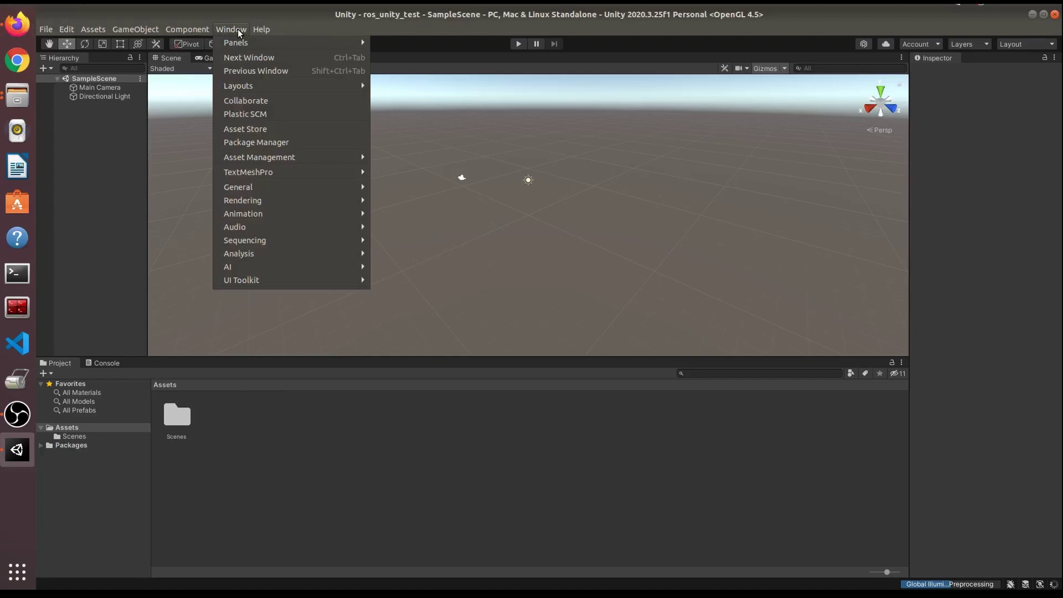
click(282, 142)
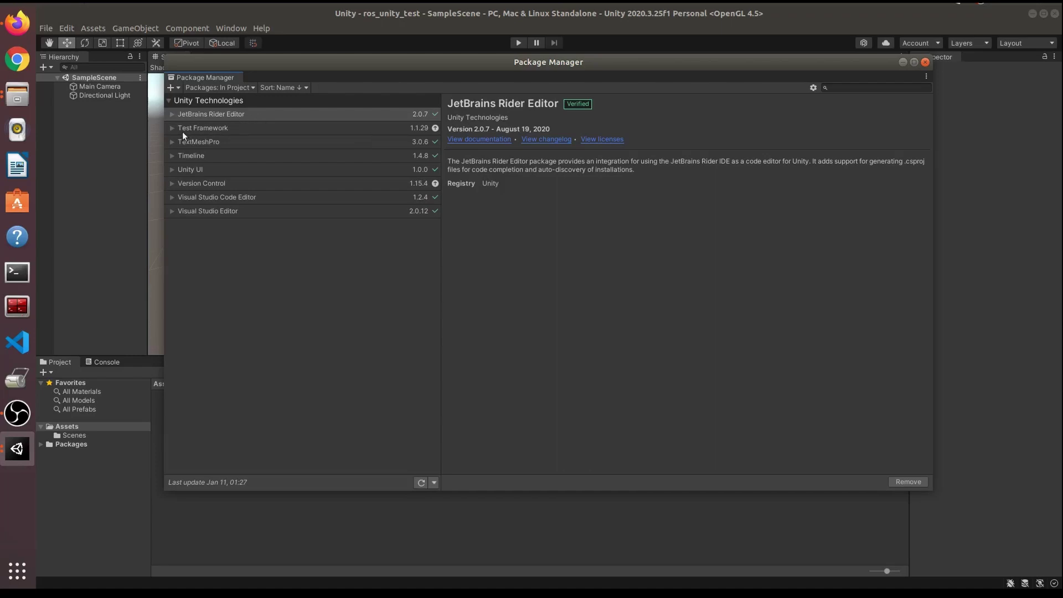
click(173, 87)
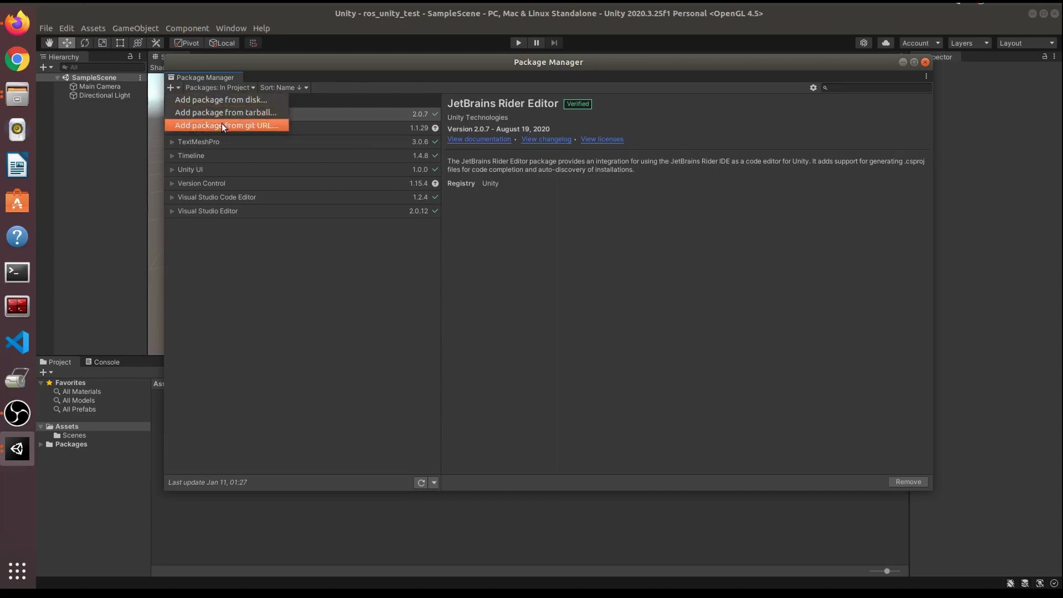
click(253, 125)
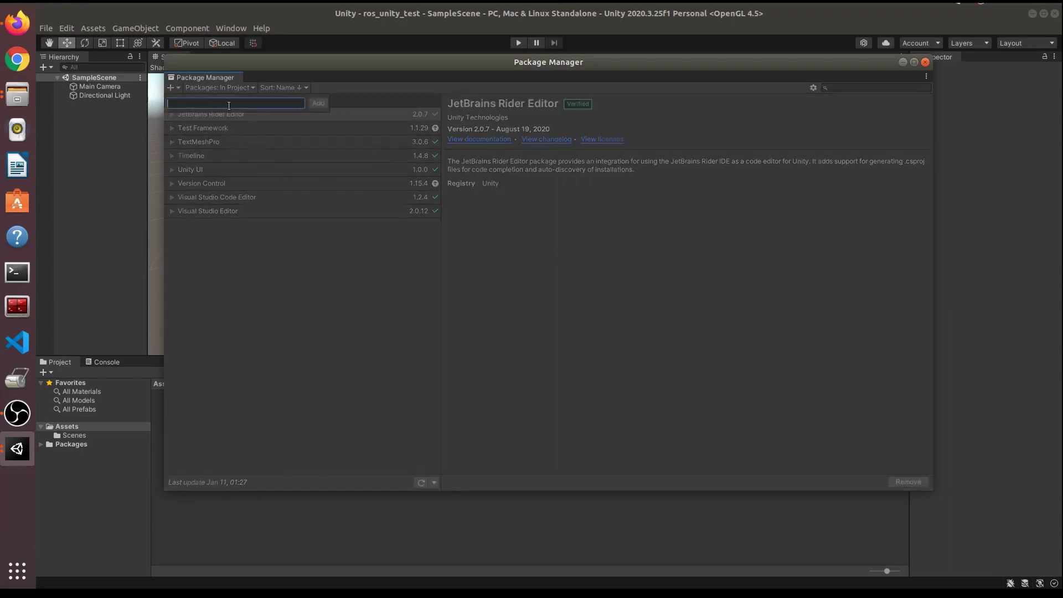
key(ctrl+v)
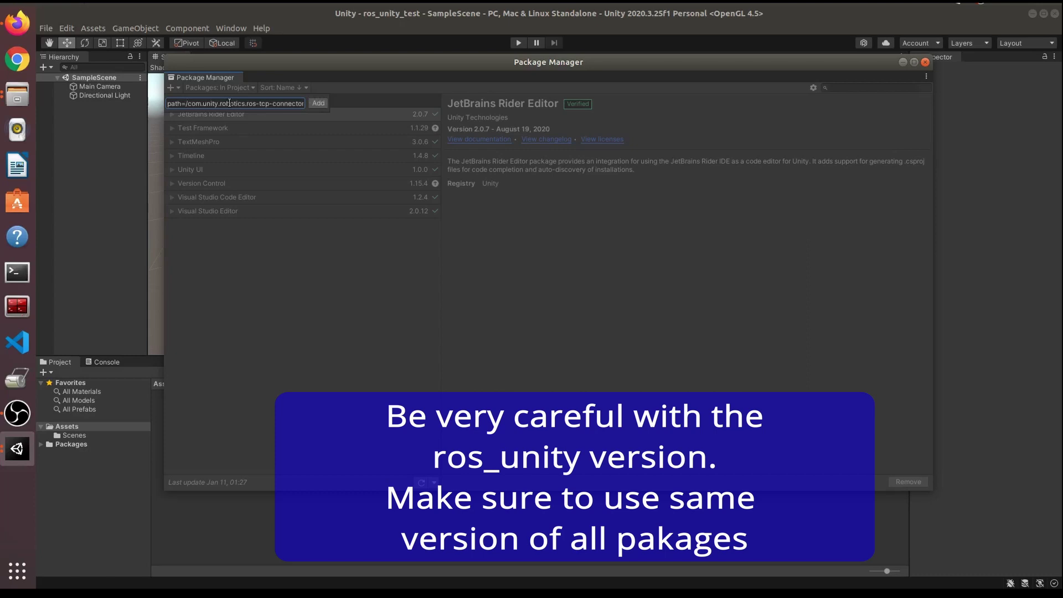
text(#v0.6.0)
Check the version tag on the connector's GitHub page, return to Unity and add the git package.
click(18, 23)
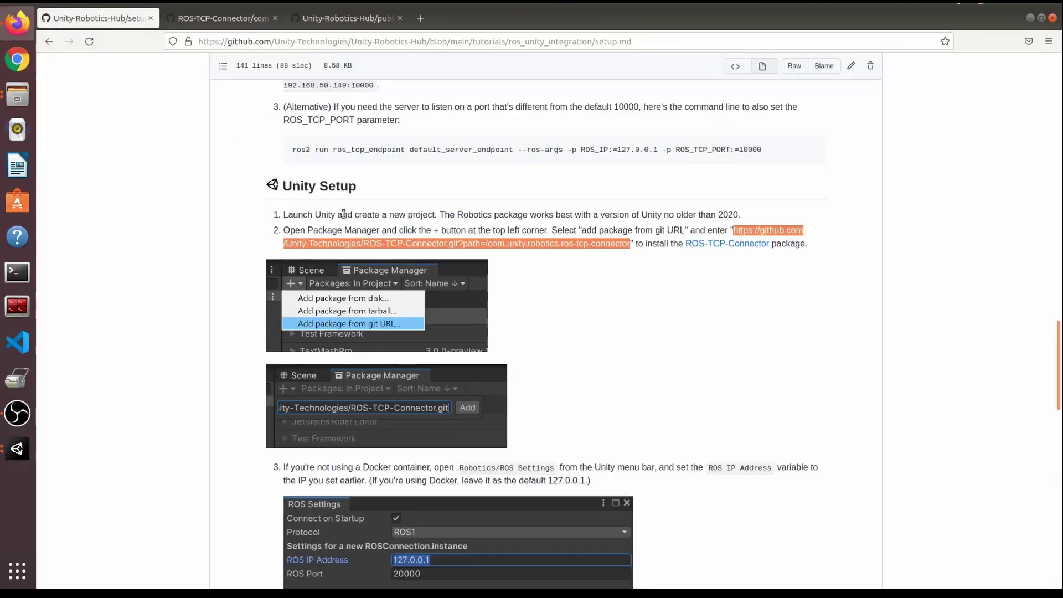
click(210, 18)
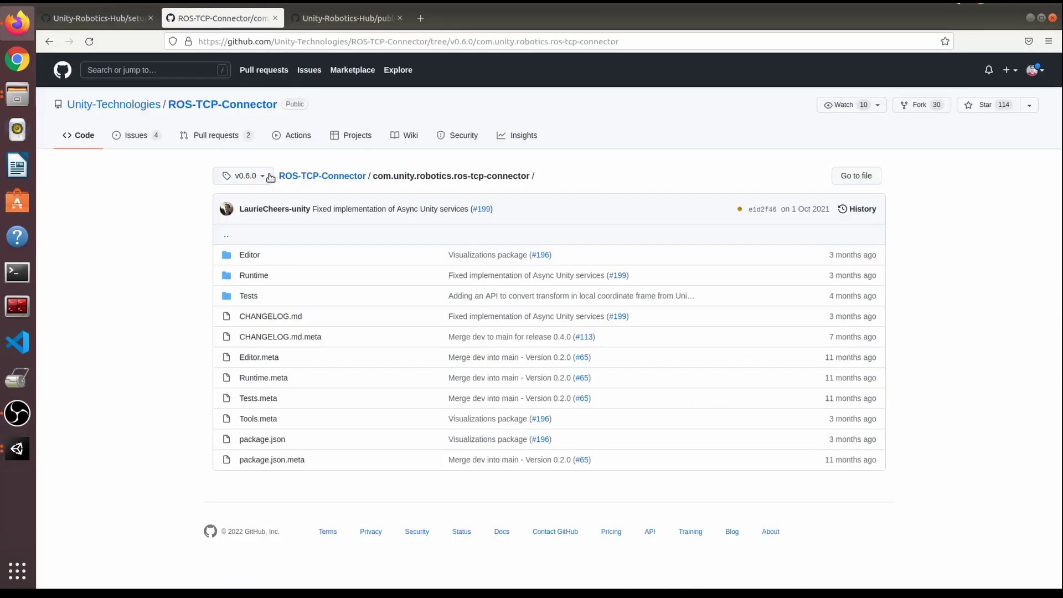
click(17, 449)
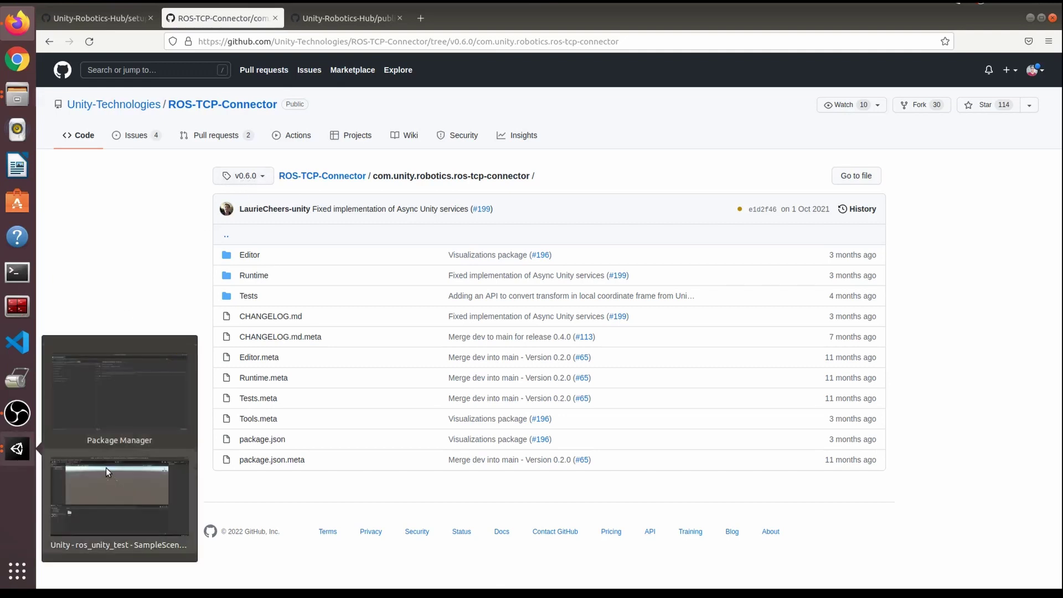
click(106, 467)
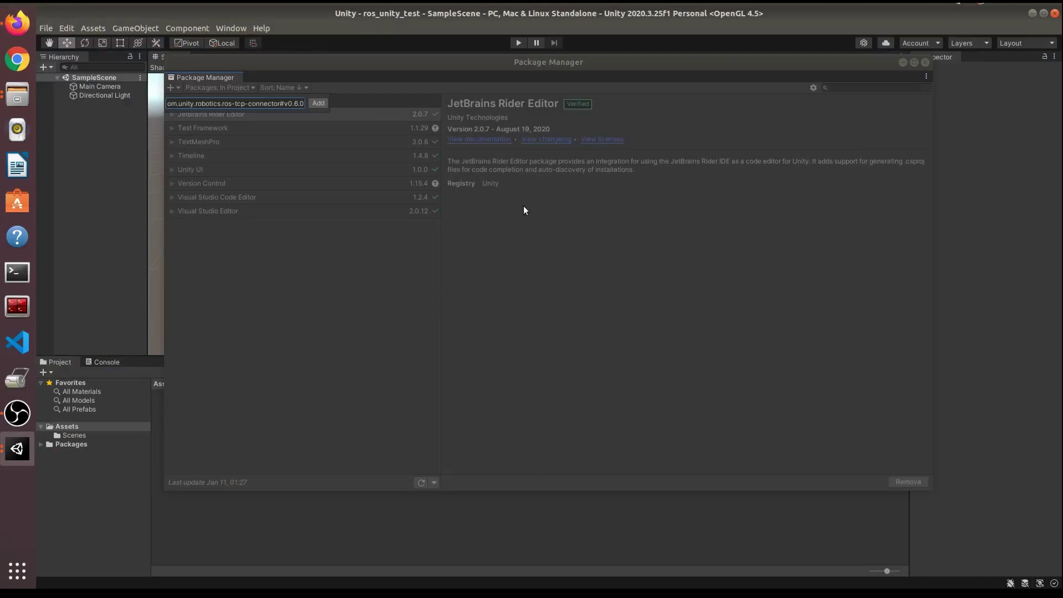
click(320, 103)
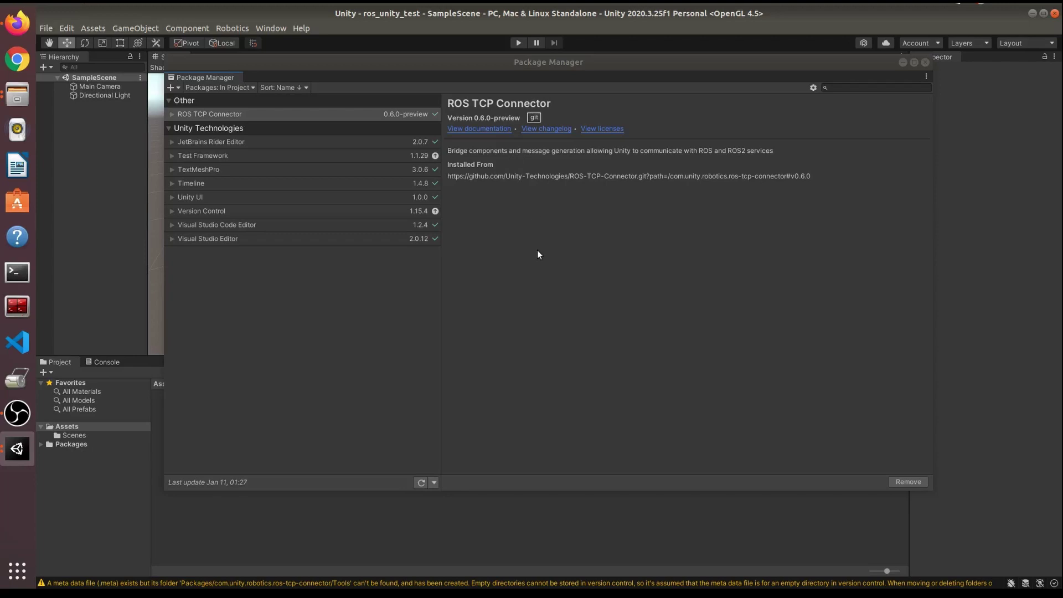
click(904, 60)
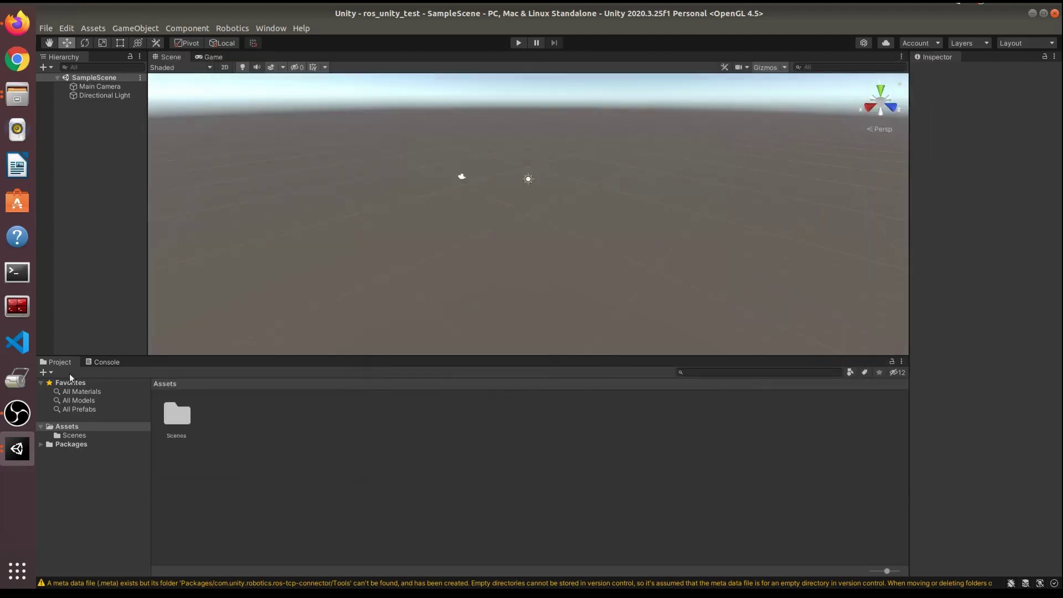
Examine the Console messages and the Robotics commands added by the ROS TCP Connector package.
click(102, 363)
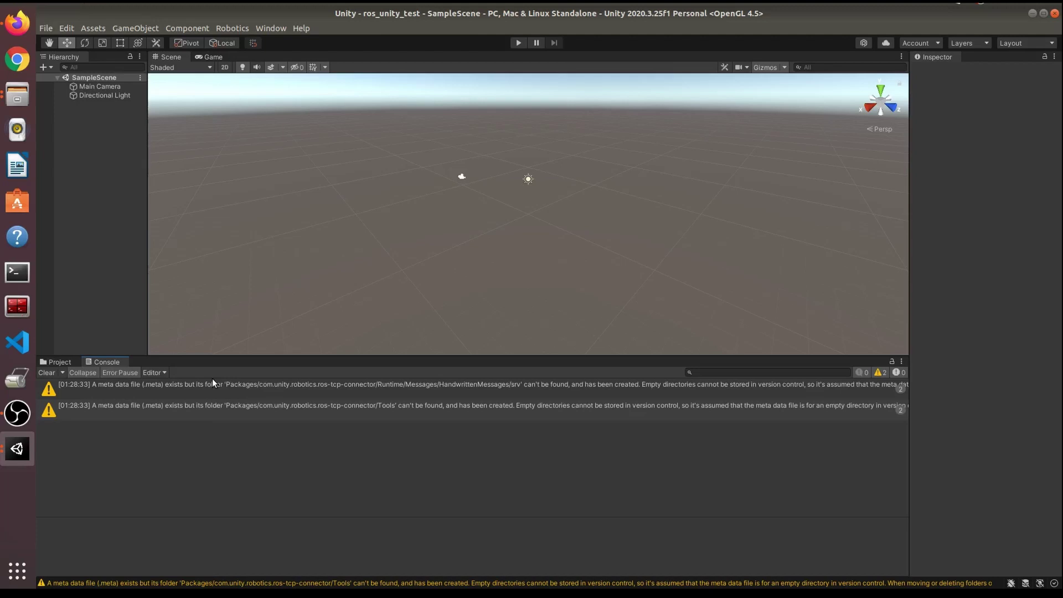
middle_drag(423, 220, 382, 218)
mouse_move(397, 224)
middle_down()
mouse_move(412, 233)
mouse_move(397, 239)
middle_up()
click(231, 29)
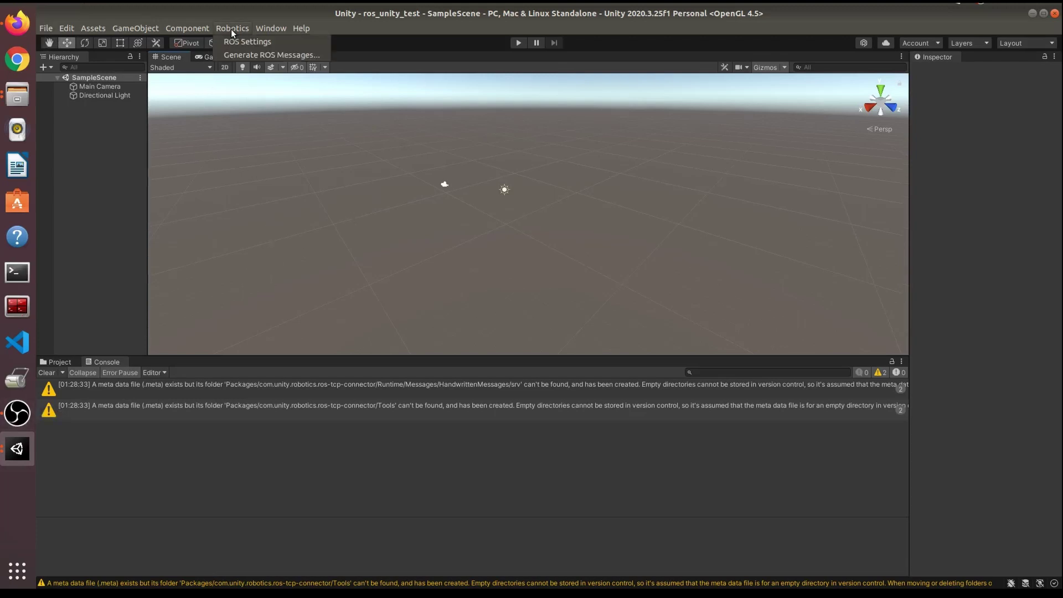
click(229, 27)
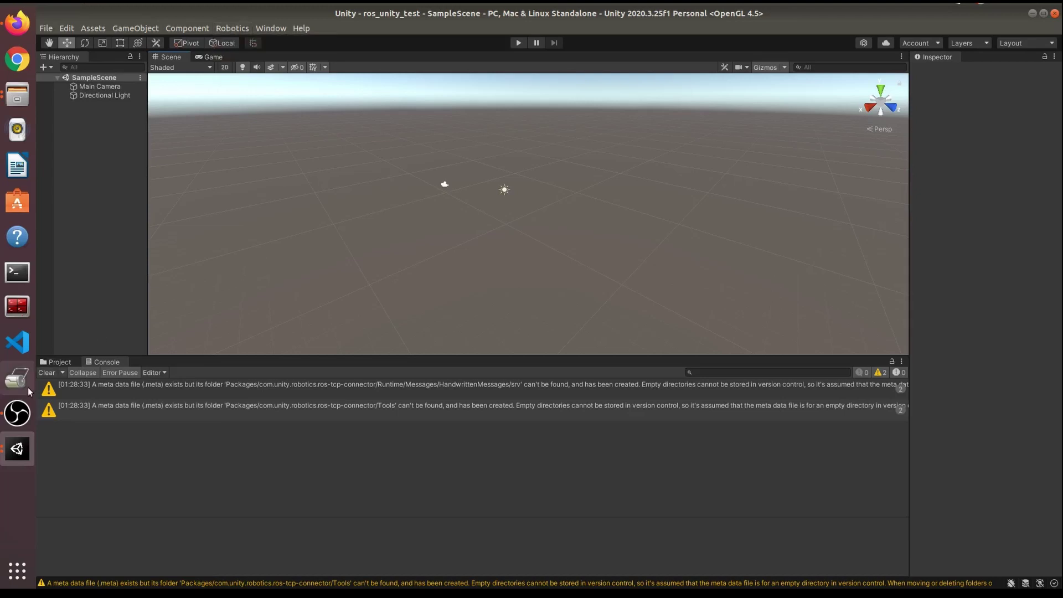
Switch to the setup guide in Firefox and examine its ROS2 and ROS environment instructions for the ROS-TCP-Endpoint package.
click(16, 25)
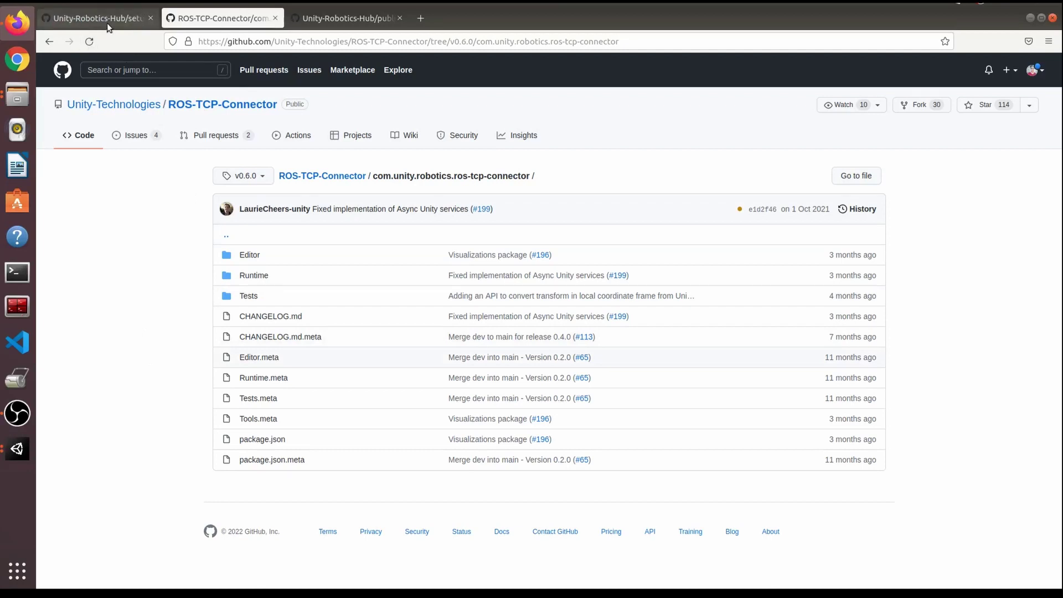
click(107, 22)
scroll(226, 355, down, 4)
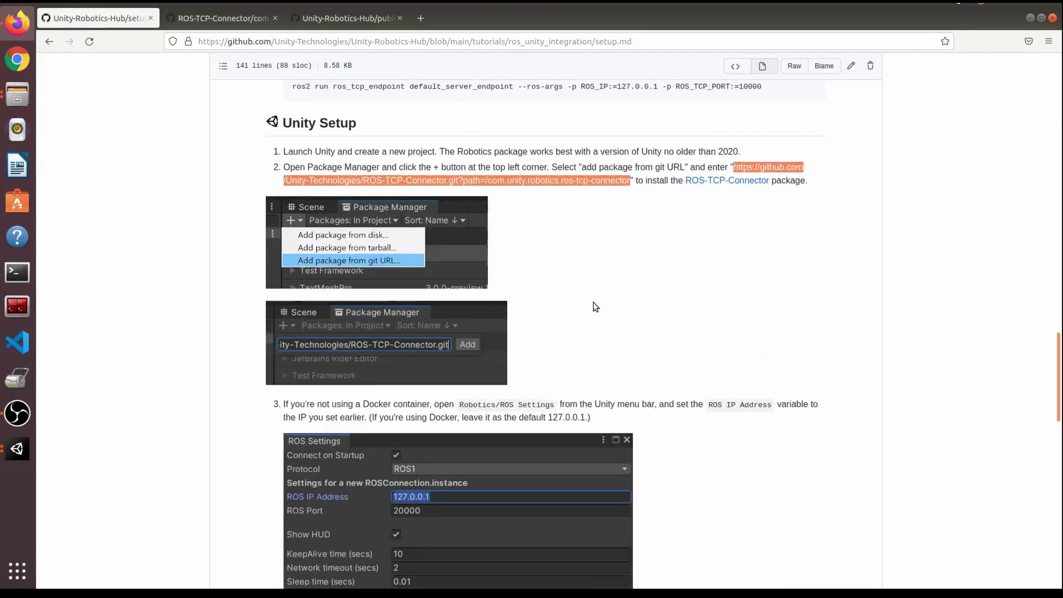
scroll(279, 350, up, 12)
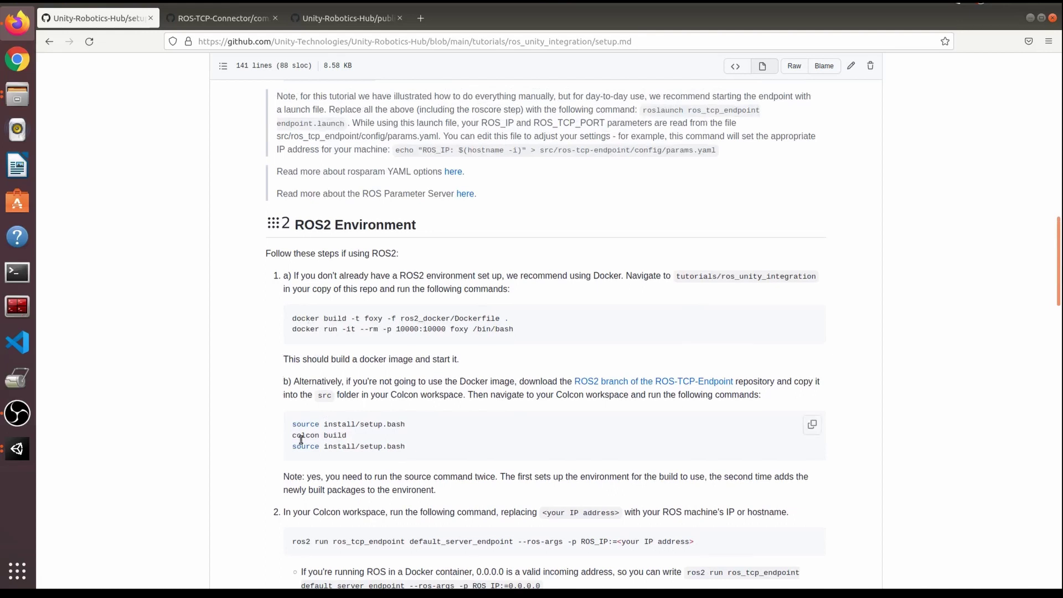
scroll(301, 437, down, 4)
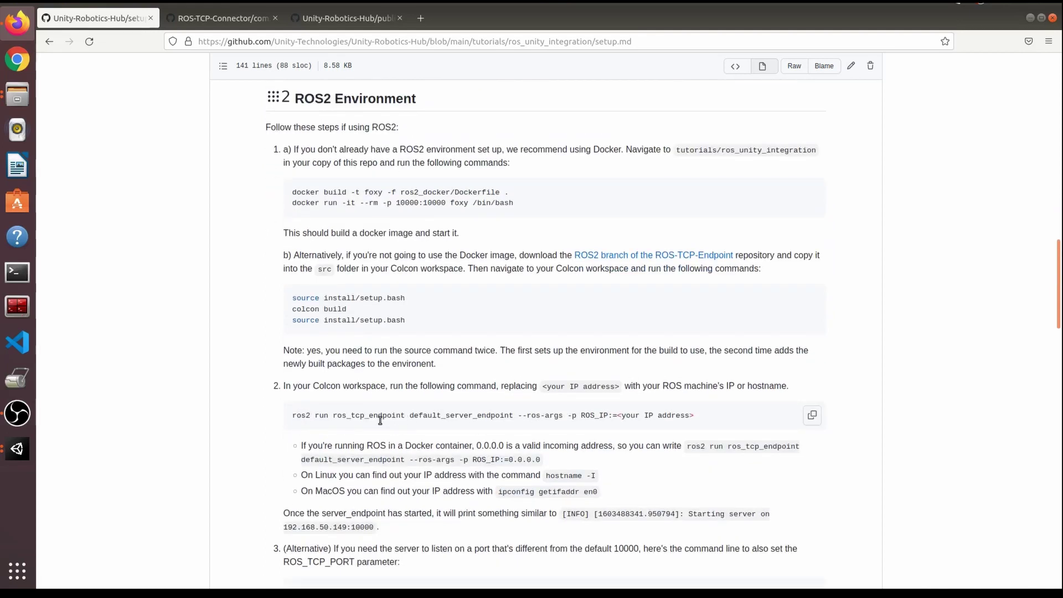
scroll(475, 422, up, 15)
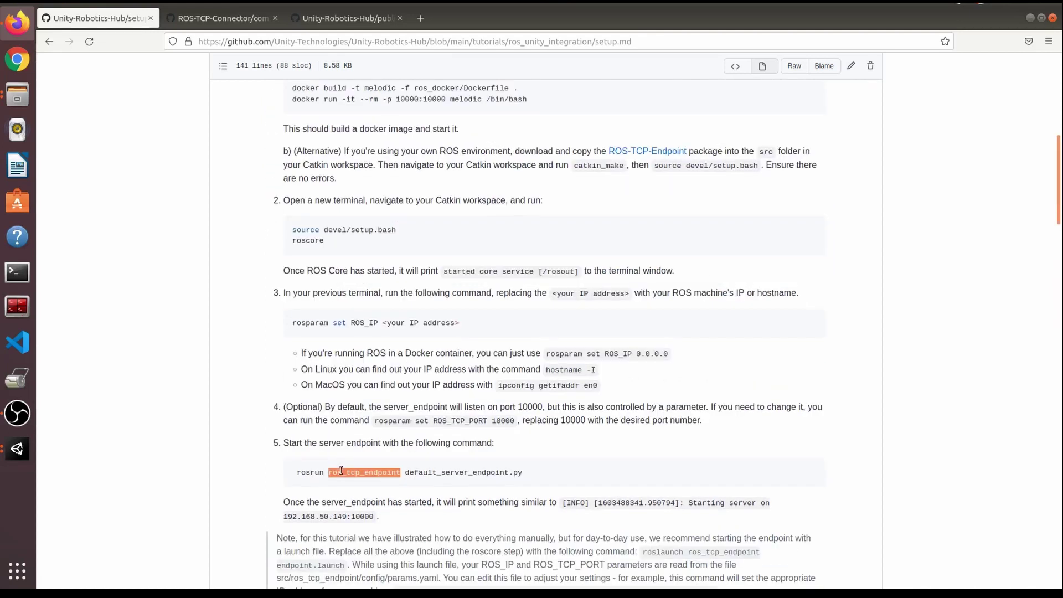
double_click(352, 472)
click(469, 458)
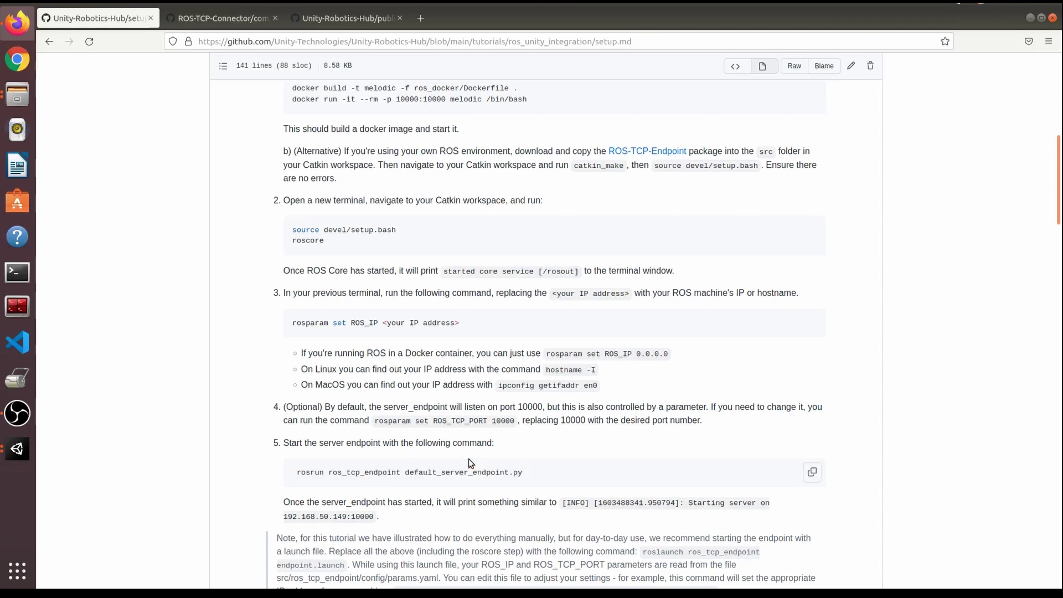
scroll(553, 414, up, 2)
scroll(553, 414, up, 3)
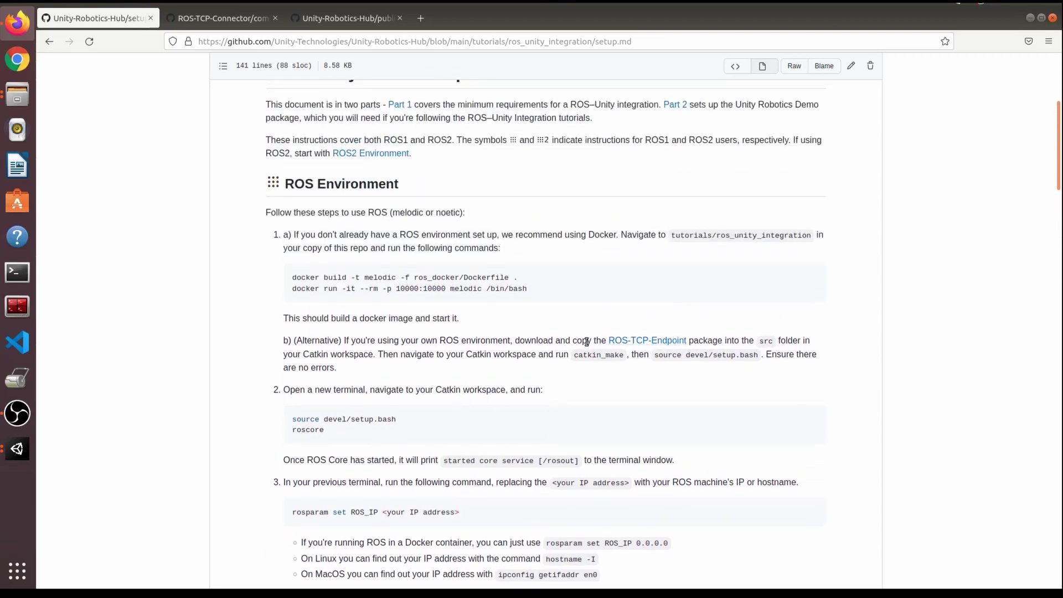
Open the guide's ROS-TCP-Endpoint repository in a new browser tab and switch it to the v0.6.0 tag.
right_click(645, 342)
click(653, 353)
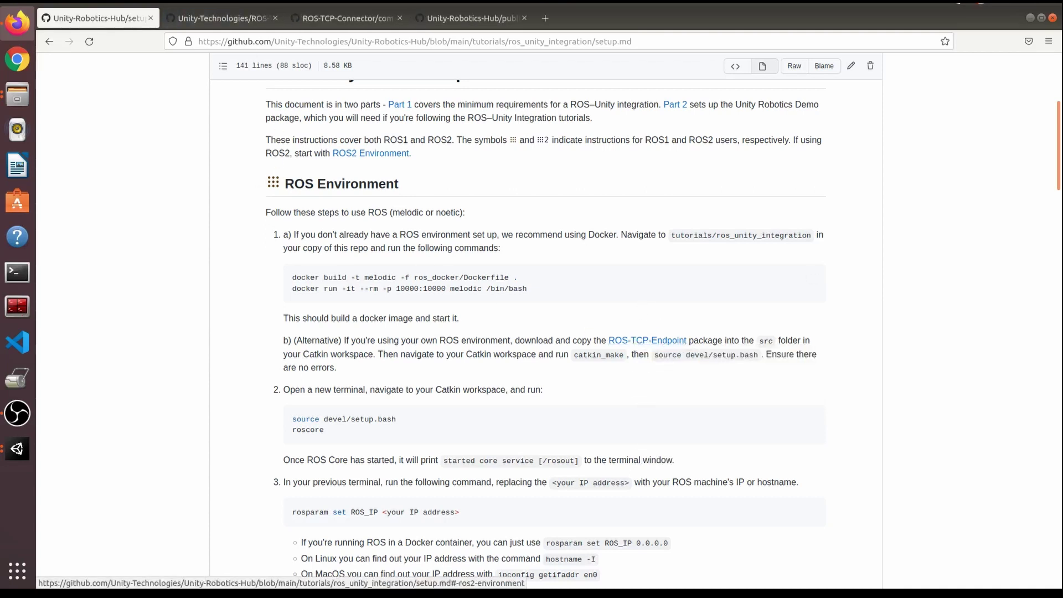
click(224, 18)
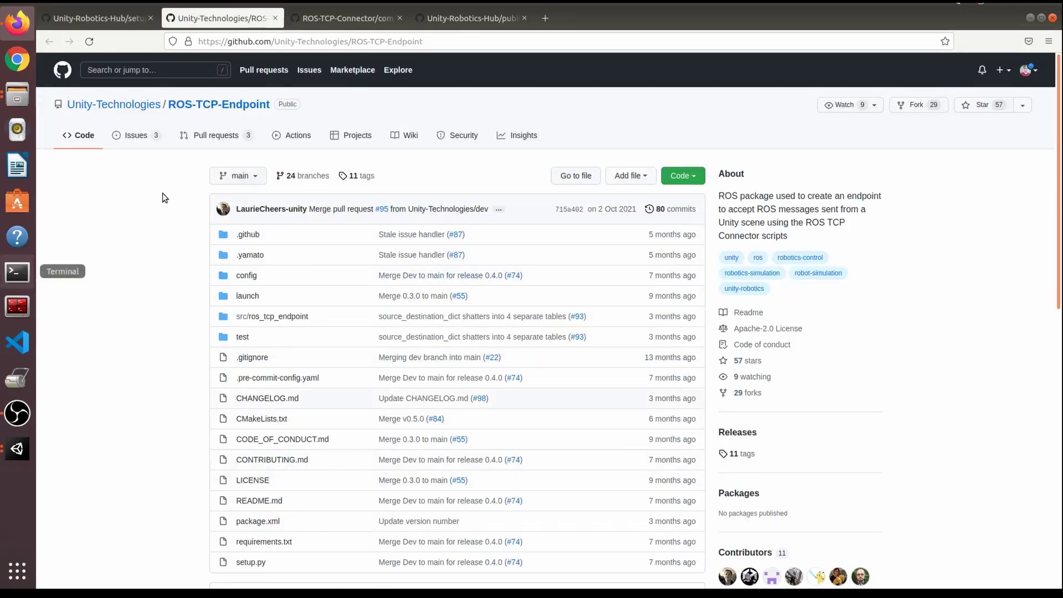
key(ctrl+alt+t)
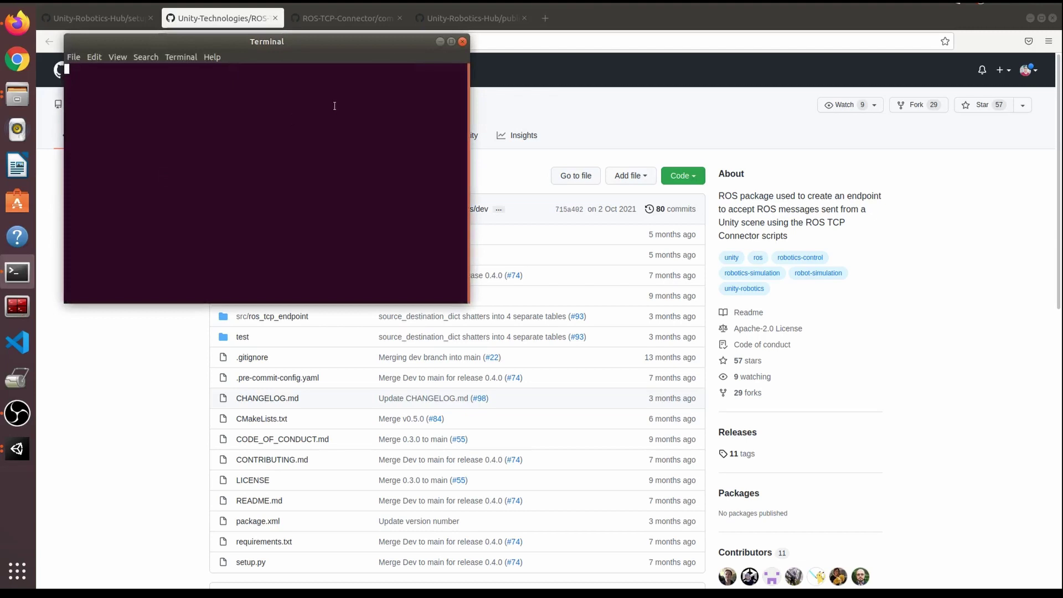
click(440, 41)
click(254, 177)
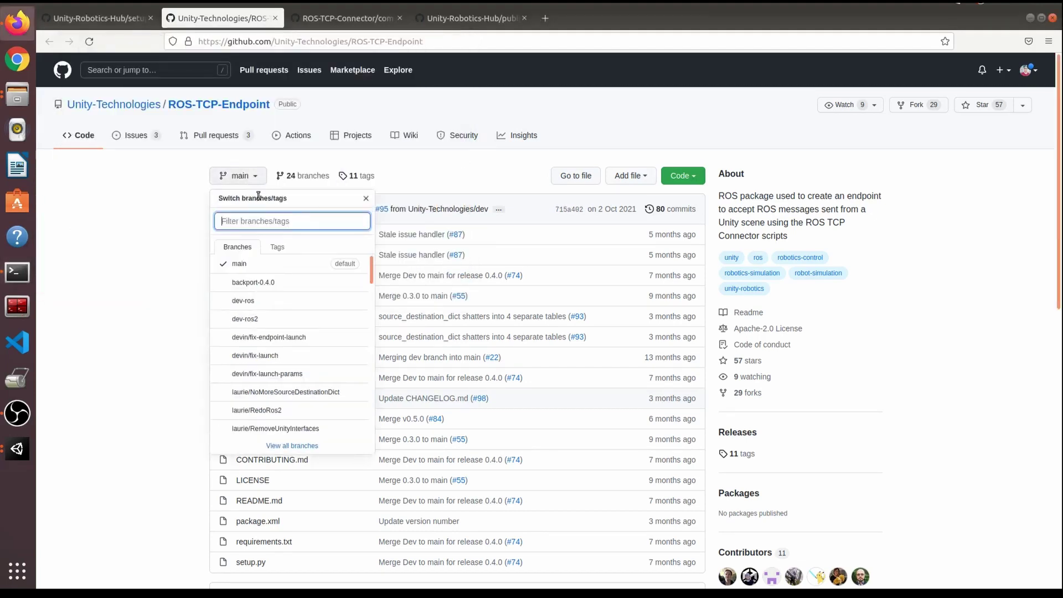
click(278, 247)
click(283, 262)
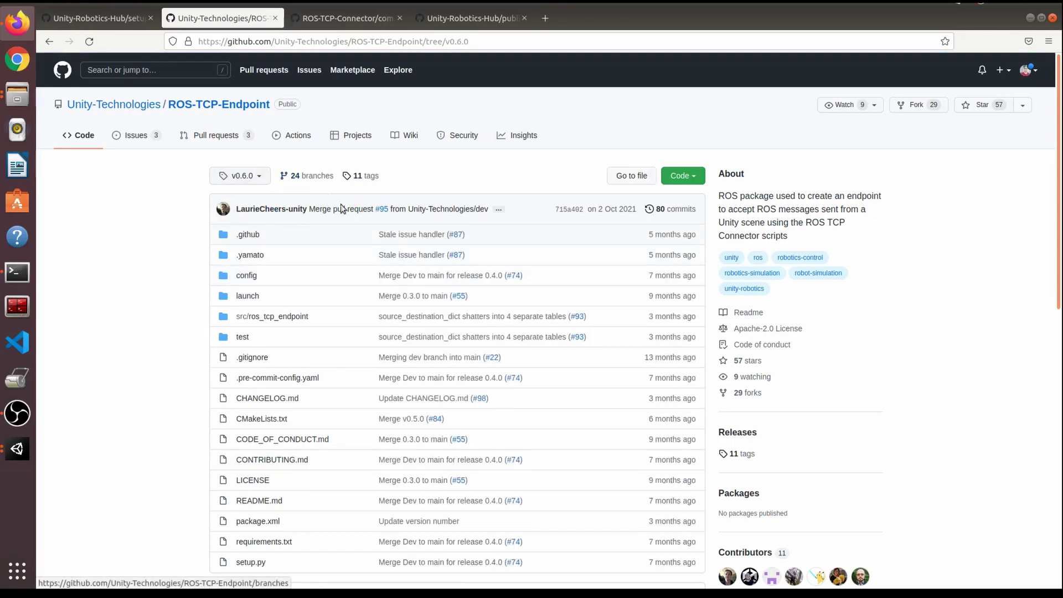
Switch to Unity and check the installed ROS TCP Connector version in the Package Manager.
click(29, 445)
click(92, 437)
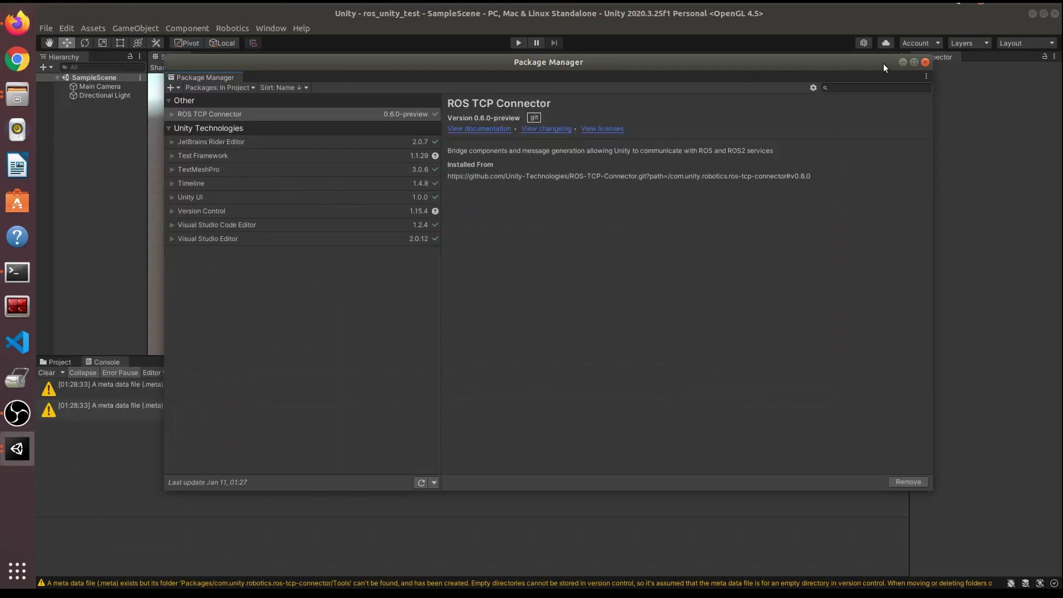
click(902, 62)
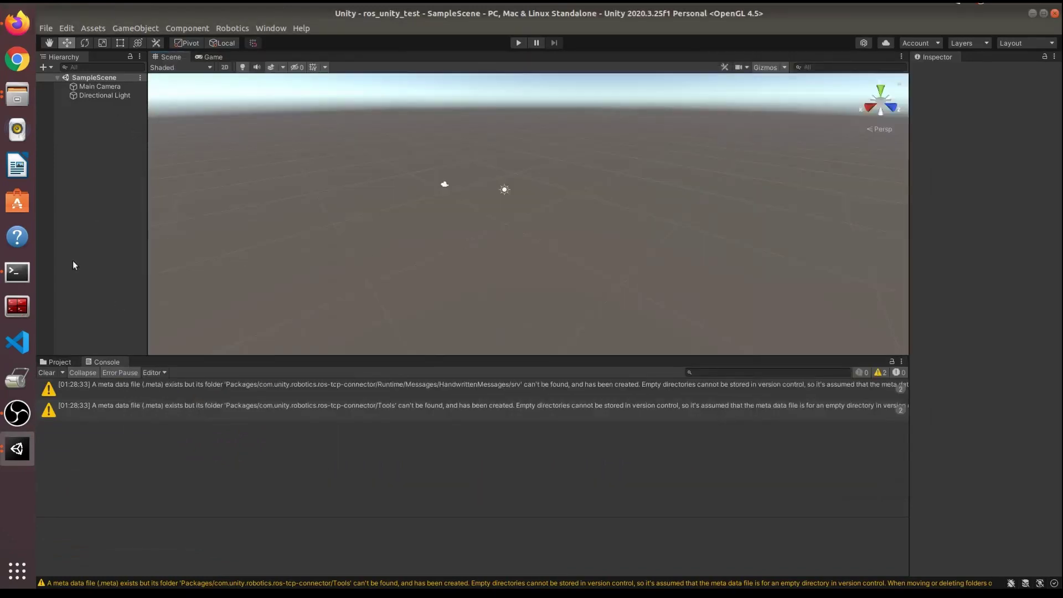
Return to Firefox and copy the HTTPS clone URL of the ROS-TCP-Endpoint repository.
click(31, 26)
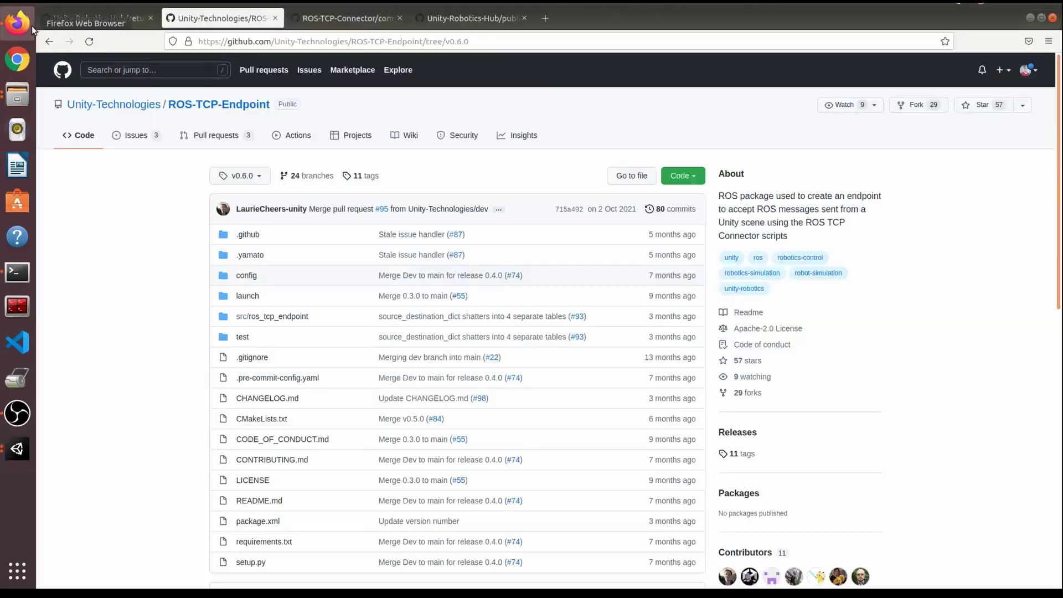
click(695, 177)
click(682, 239)
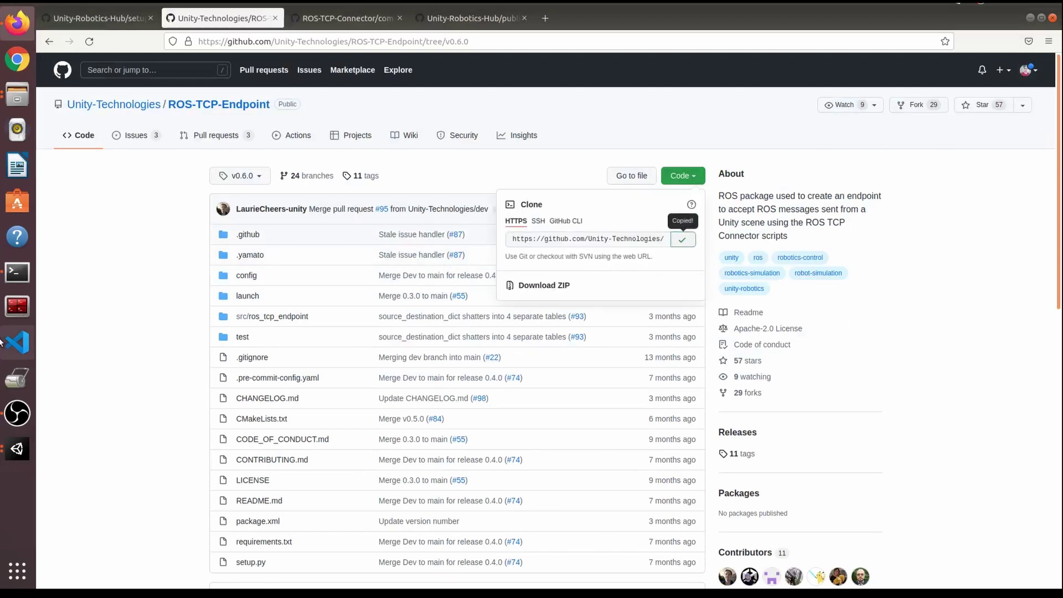
Open a terminal and change to the catkin_ws/src directory.
key(ctrl+alt+t)
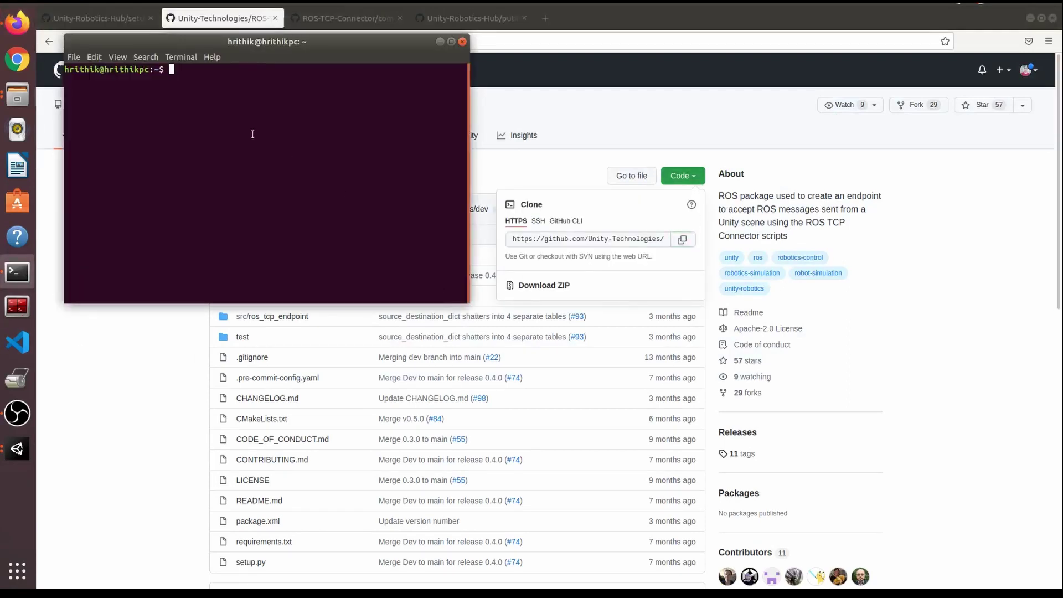
text(cd cat)
key(Tab)
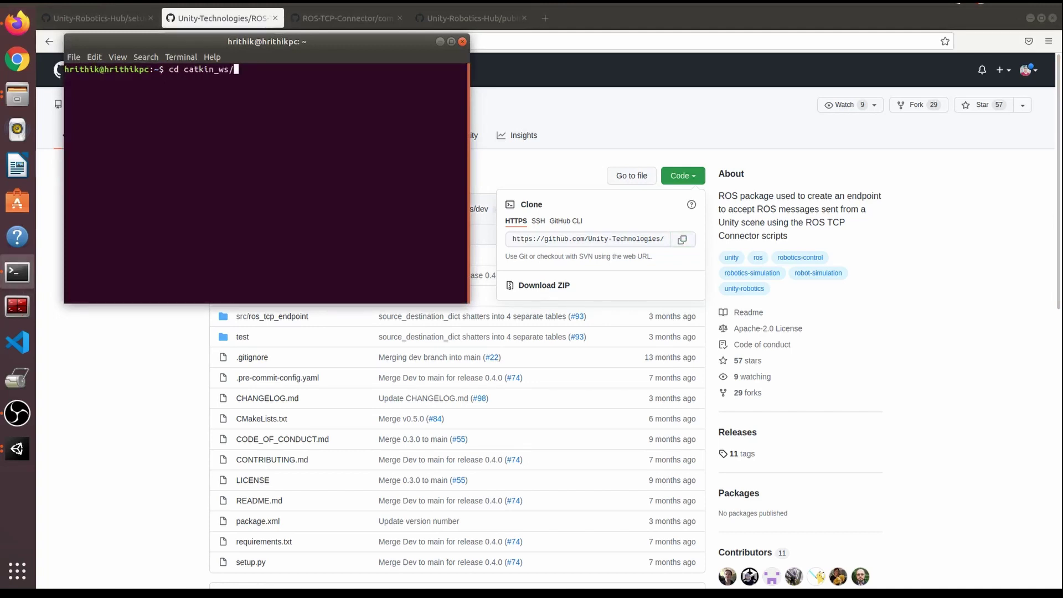
text(sr)
key(Tab)
key(Return)
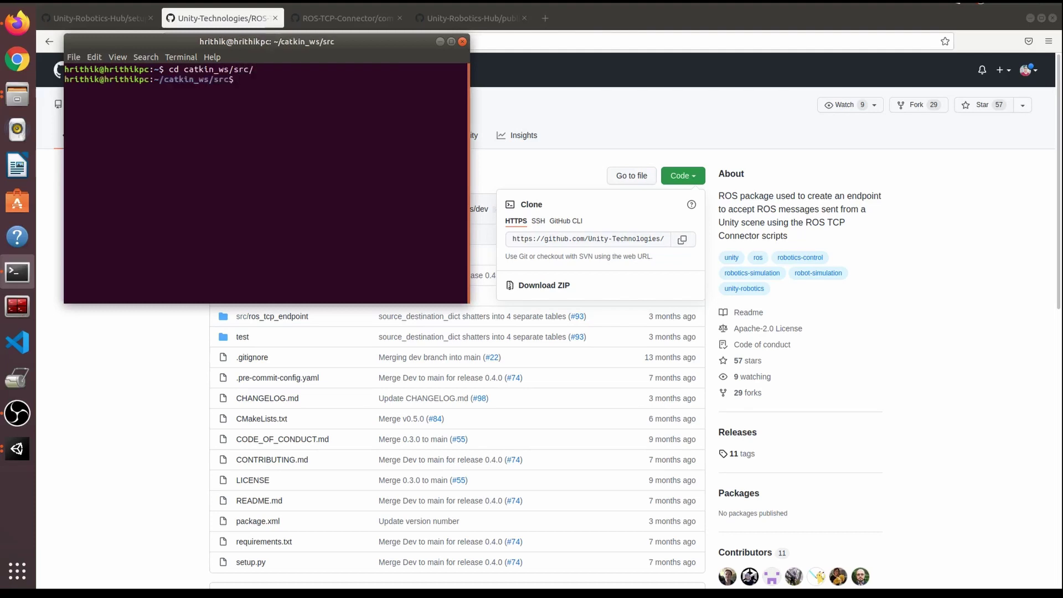
text(git clone)
key(ctrl+shift+v)
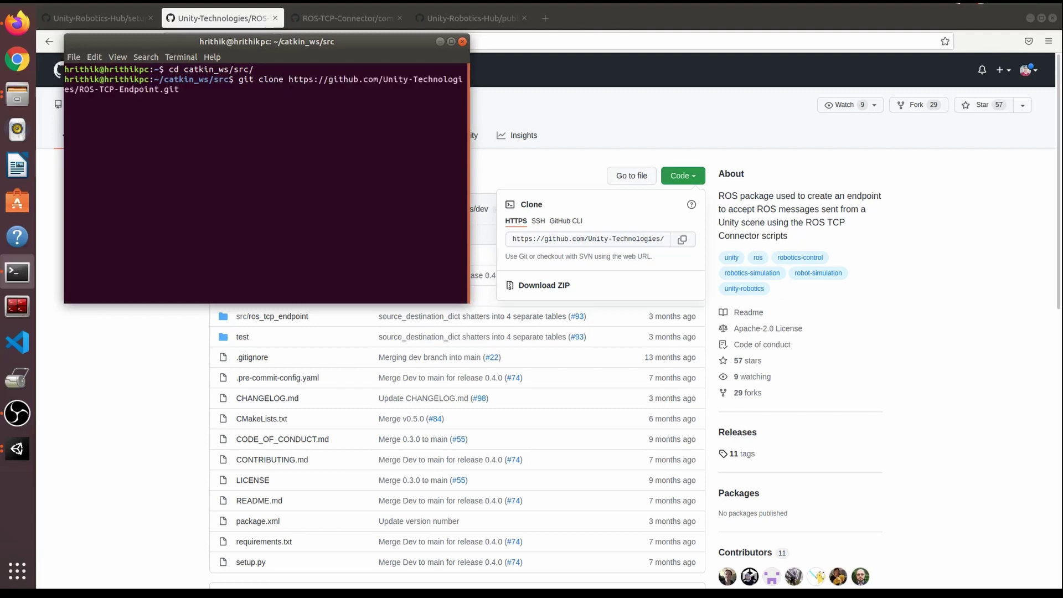
key(Return)
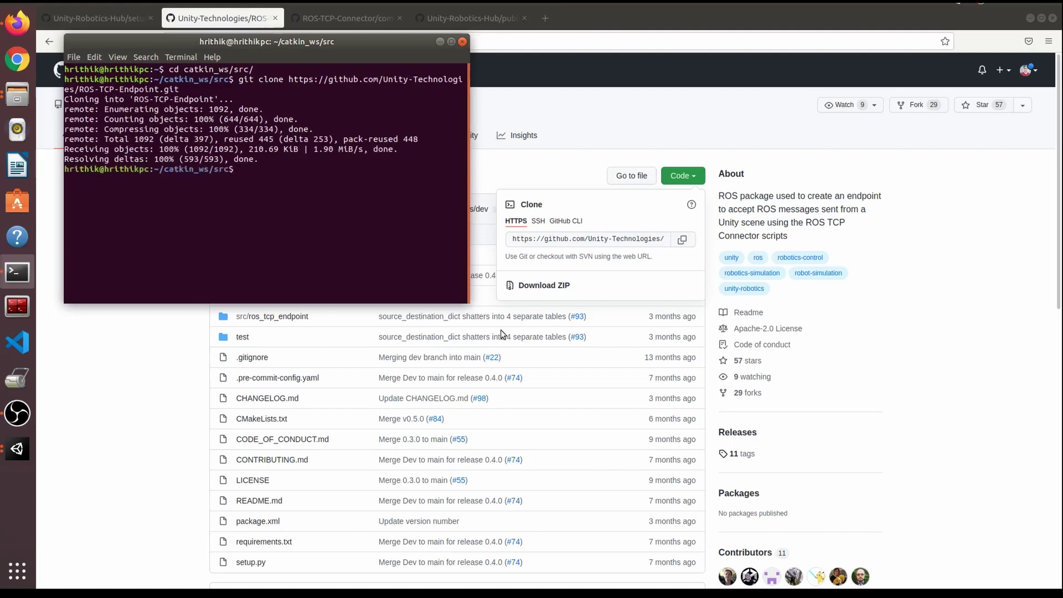
Widen the terminal, move up to the catkin_ws directory and build the workspace with catkin_make.
drag(469, 303, 573, 290)
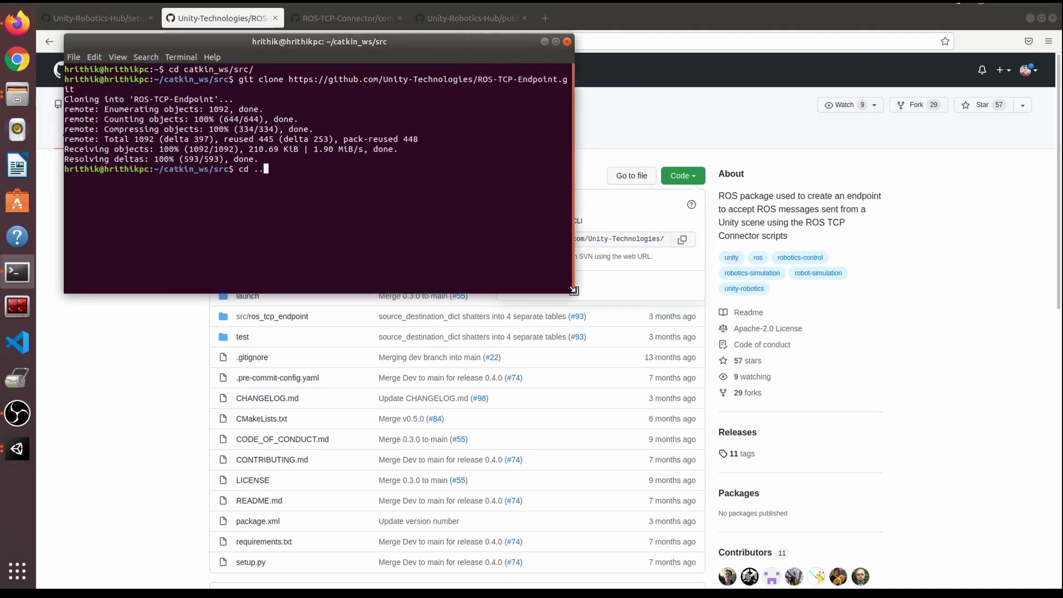
key(Return)
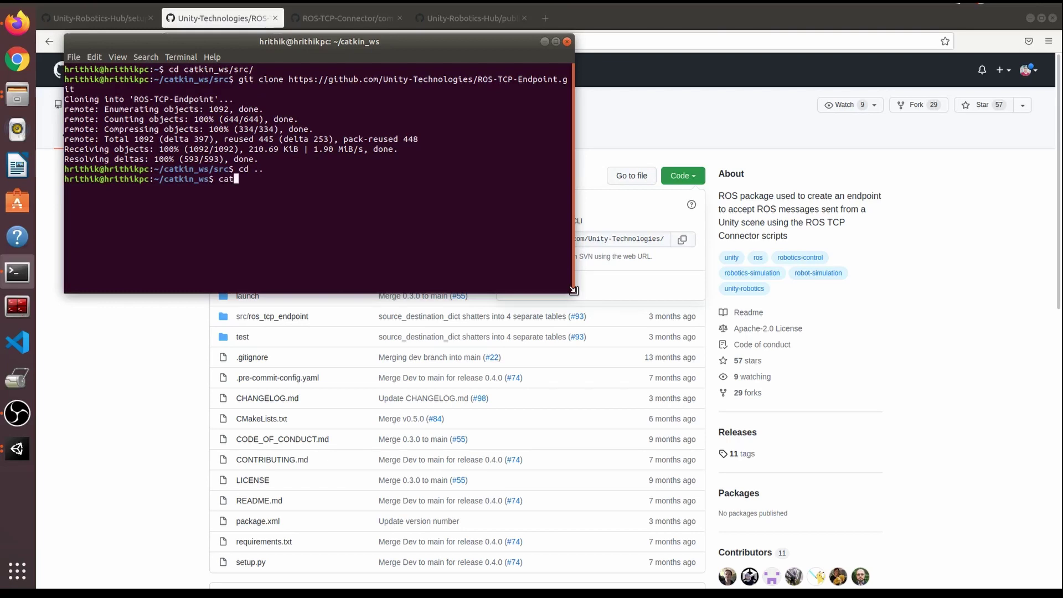
key(BackSpace)
text(catkin_make)
key(Return)
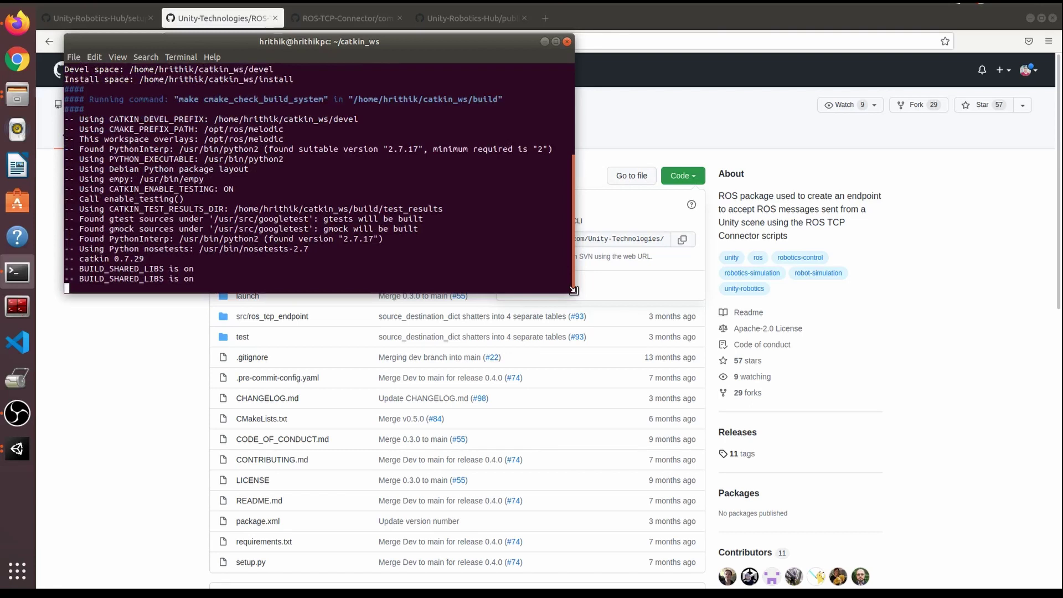
Switch to the file manager, check the ROS-TCP-Endpoint folder in catkin_ws/src and return to the terminal.
click(17, 95)
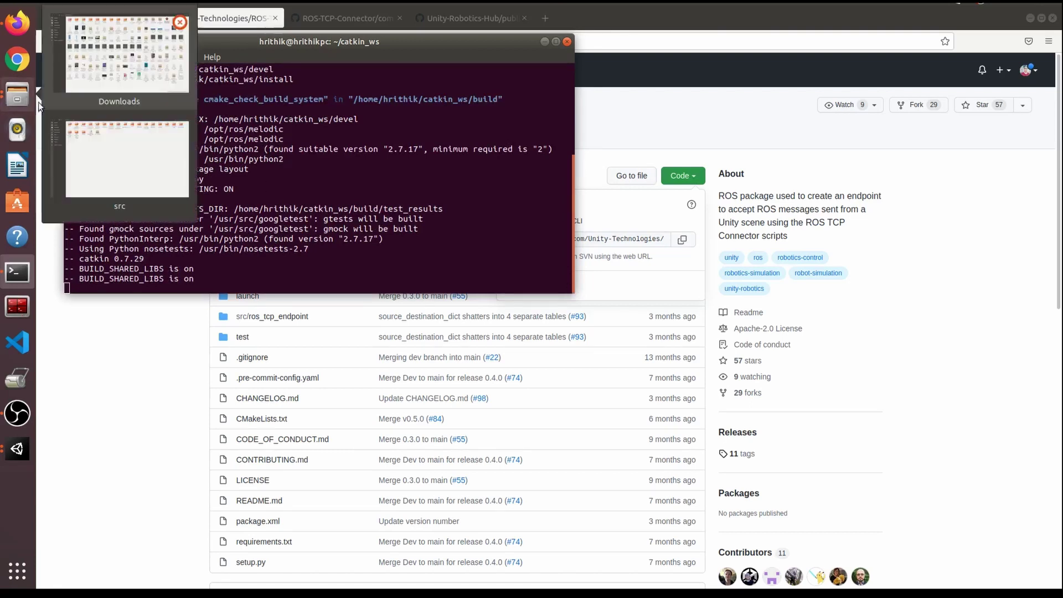
click(116, 151)
click(795, 47)
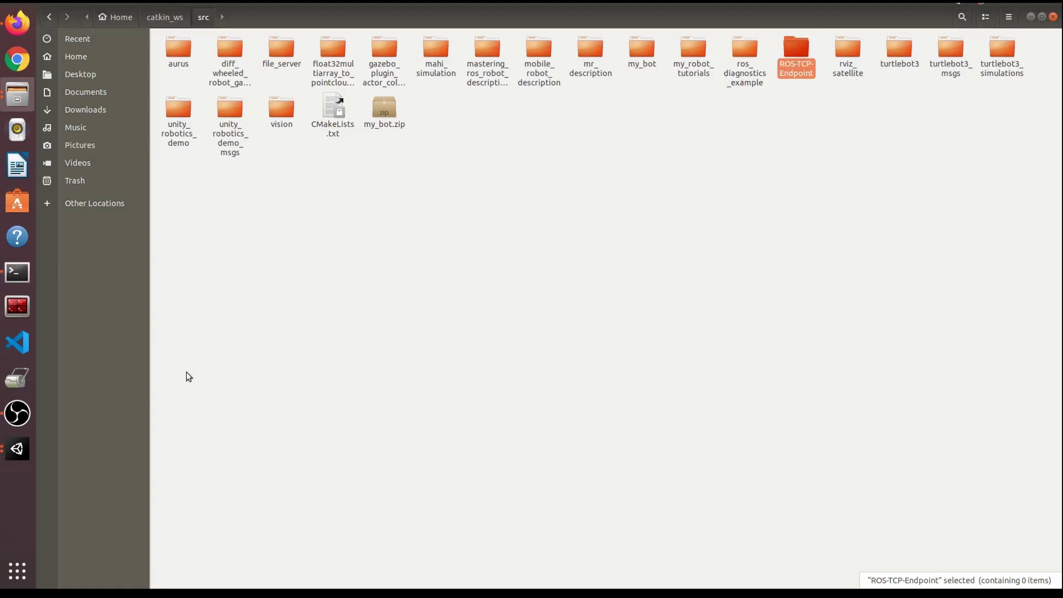
click(17, 272)
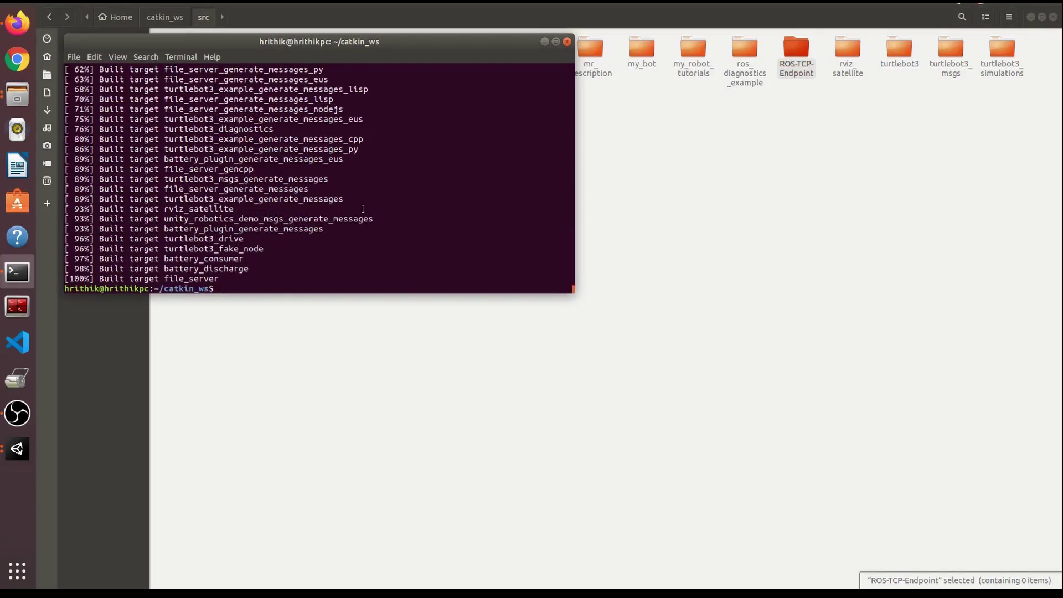
Clear the terminal and source devel/setup.bash in the catkin_ws directory.
key(ctrl+l)
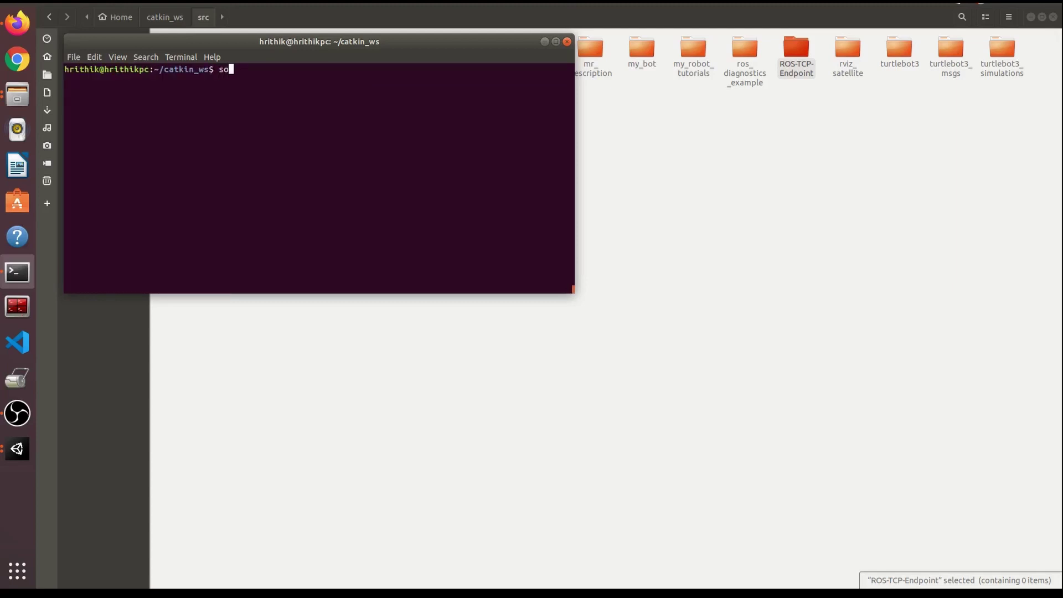
text(source de)
key(Tab)
text(setup.b)
key(Tab)
key(Return)
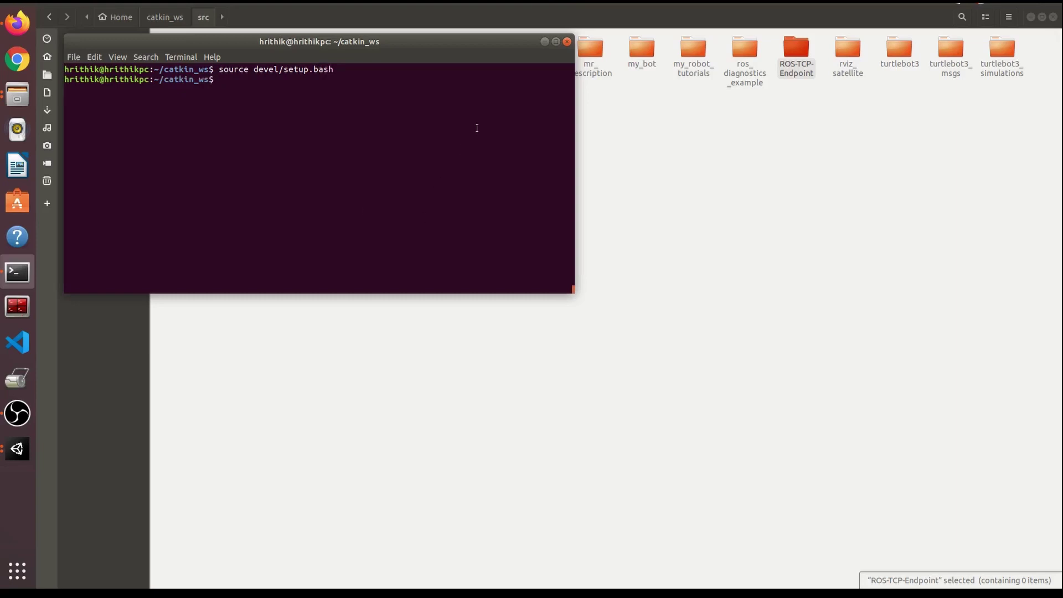
Minimize the terminal, switch to Unity and review the ROS TCP Connector entry in the Package Manager.
click(543, 41)
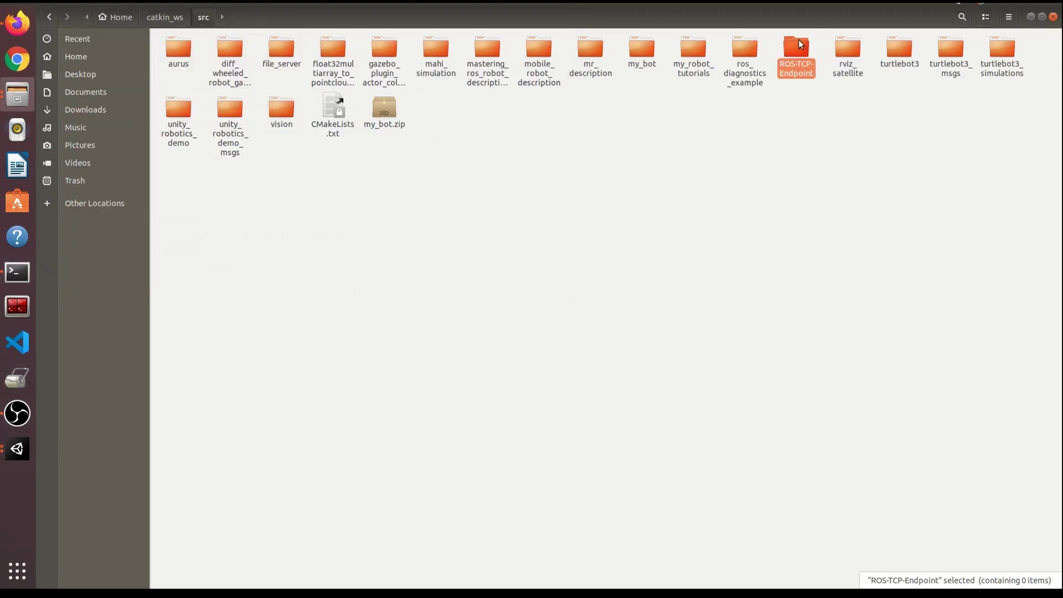
click(17, 448)
click(164, 449)
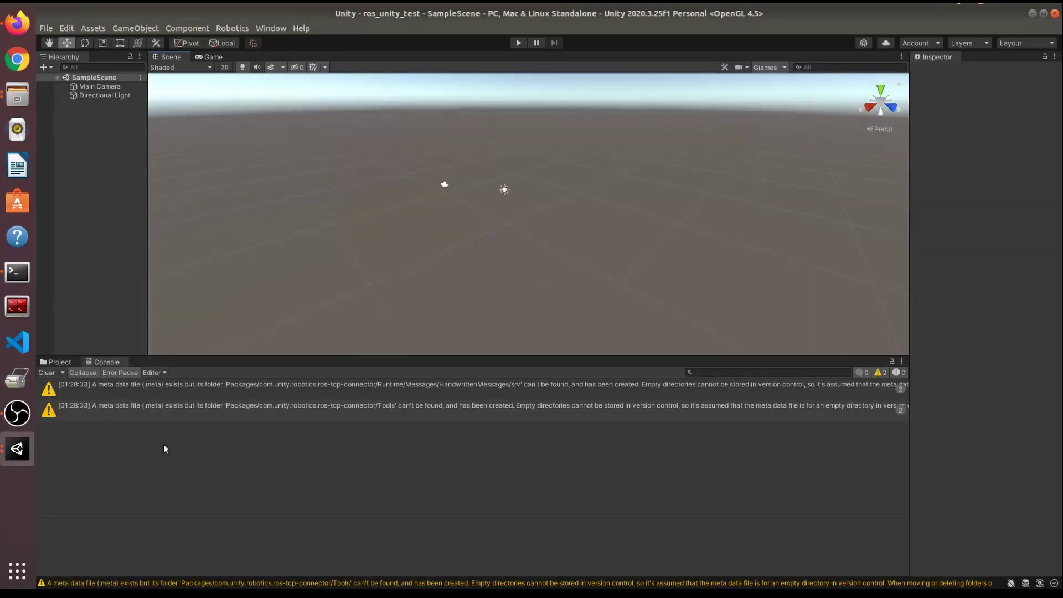
click(17, 459)
click(78, 402)
click(17, 449)
click(105, 501)
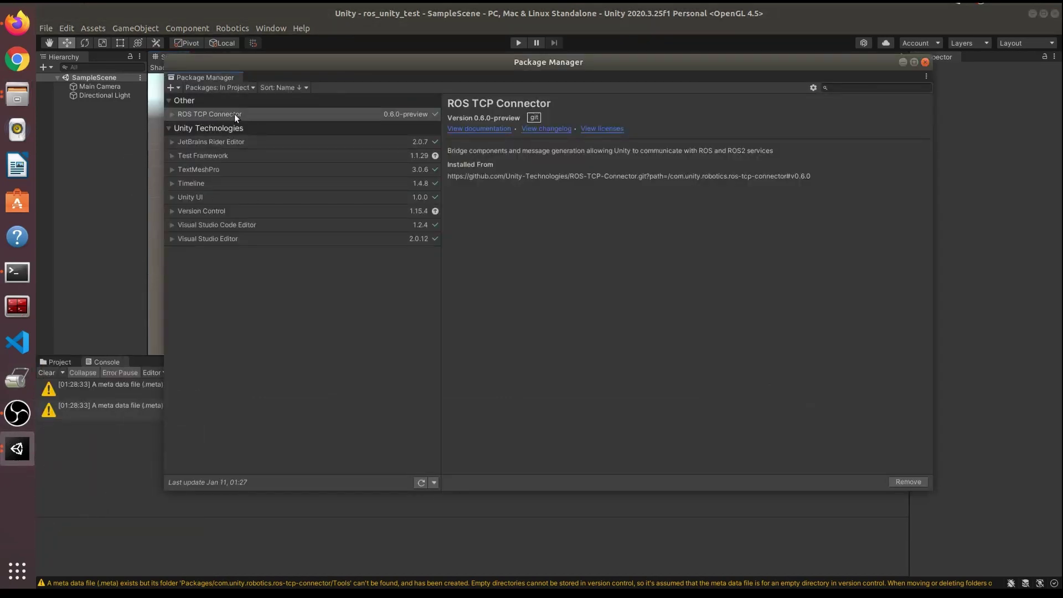
click(899, 64)
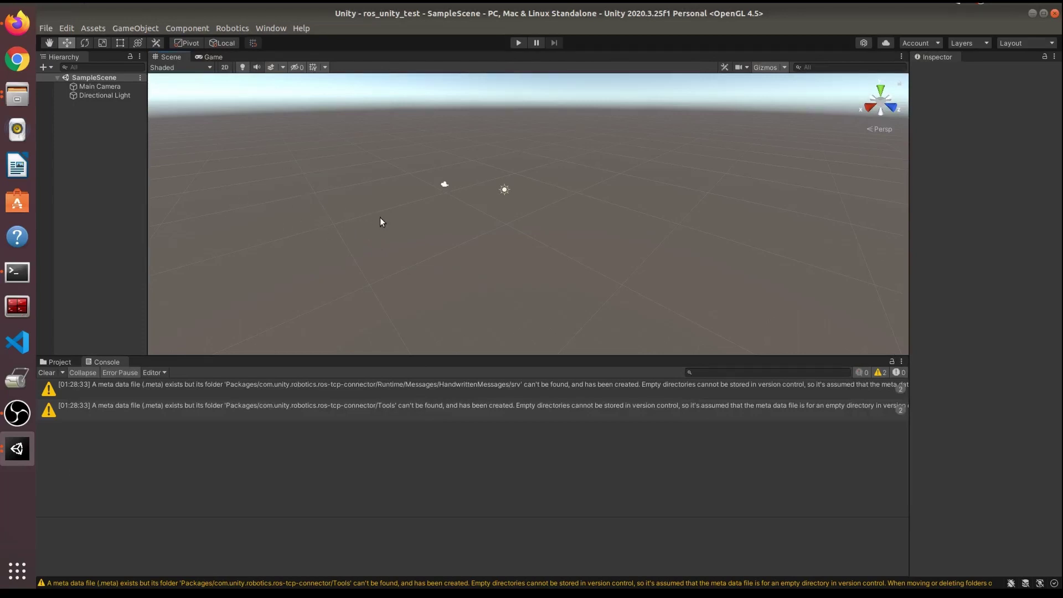
Switch to the setup guide in Firefox and examine the remaining ROS environment, server endpoint and Unity setup instructions.
click(18, 23)
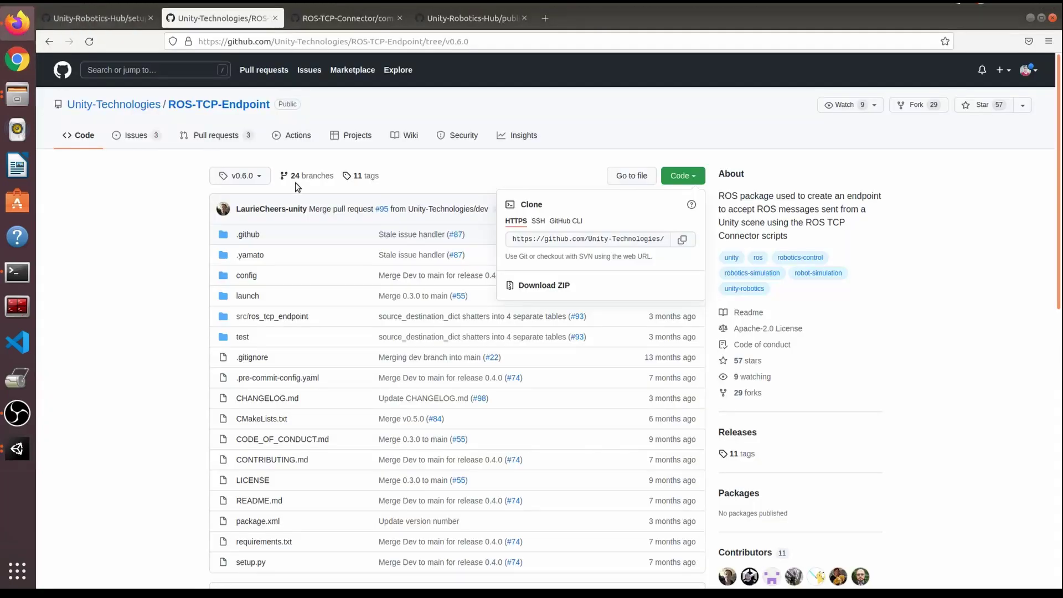
click(97, 19)
scroll(294, 304, down, 2)
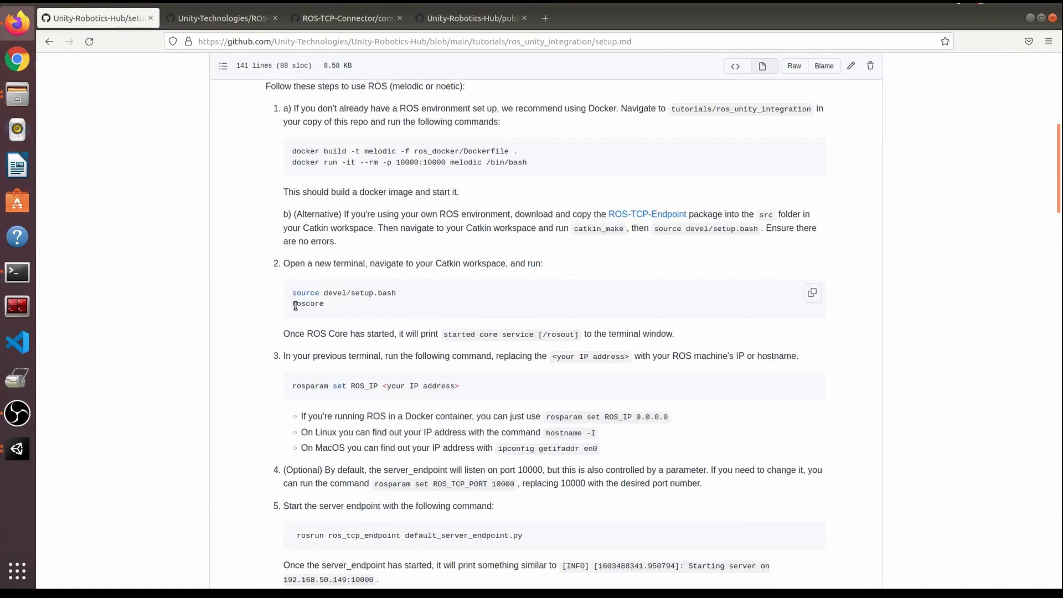
scroll(295, 305, down, 5)
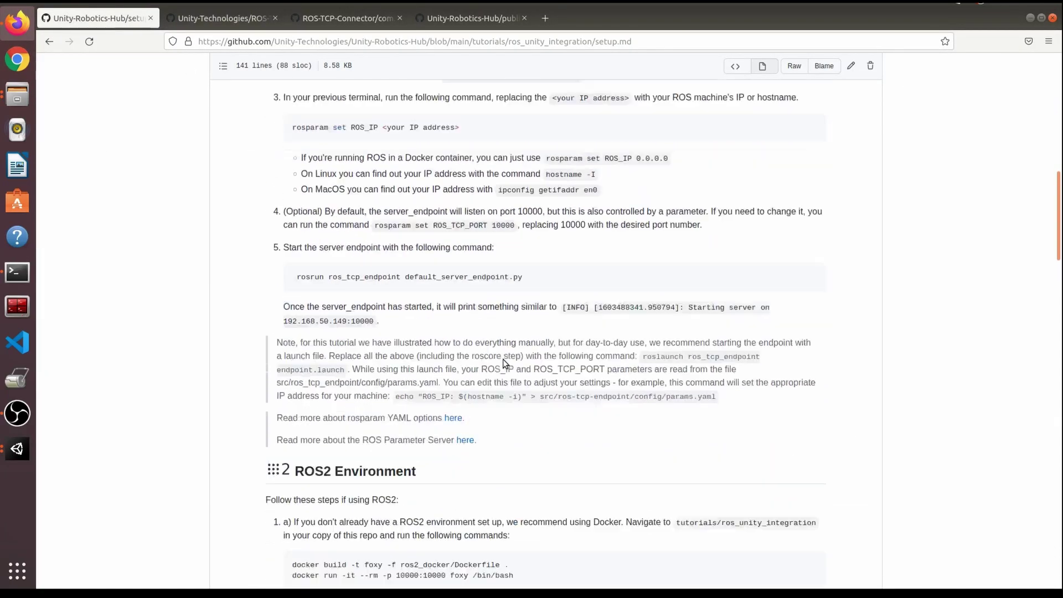
scroll(503, 360, down, 10)
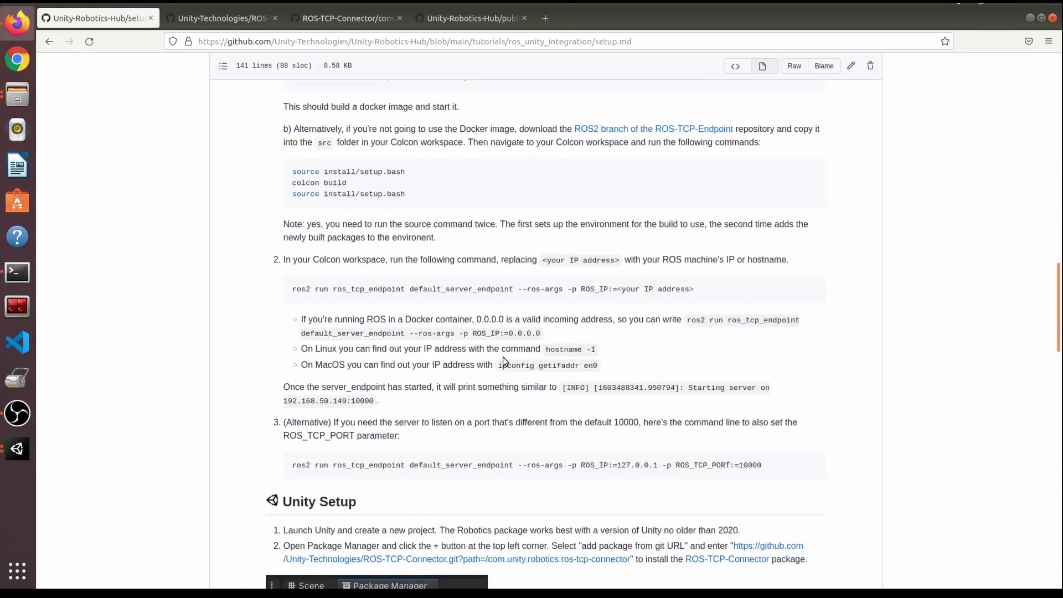
scroll(499, 349, up, 13)
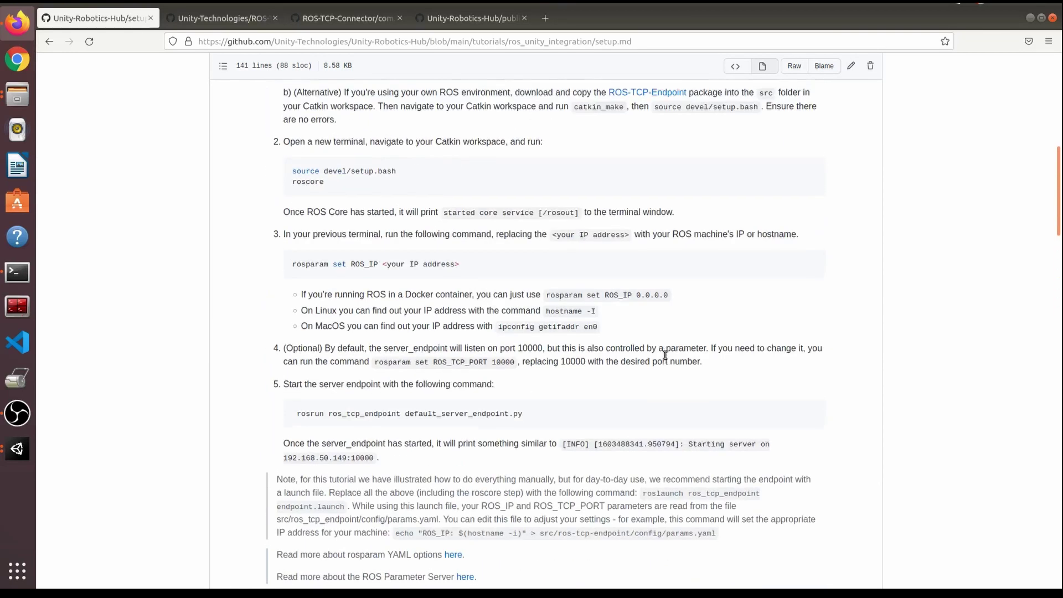
scroll(665, 354, up, 6)
scroll(575, 440, down, 4)
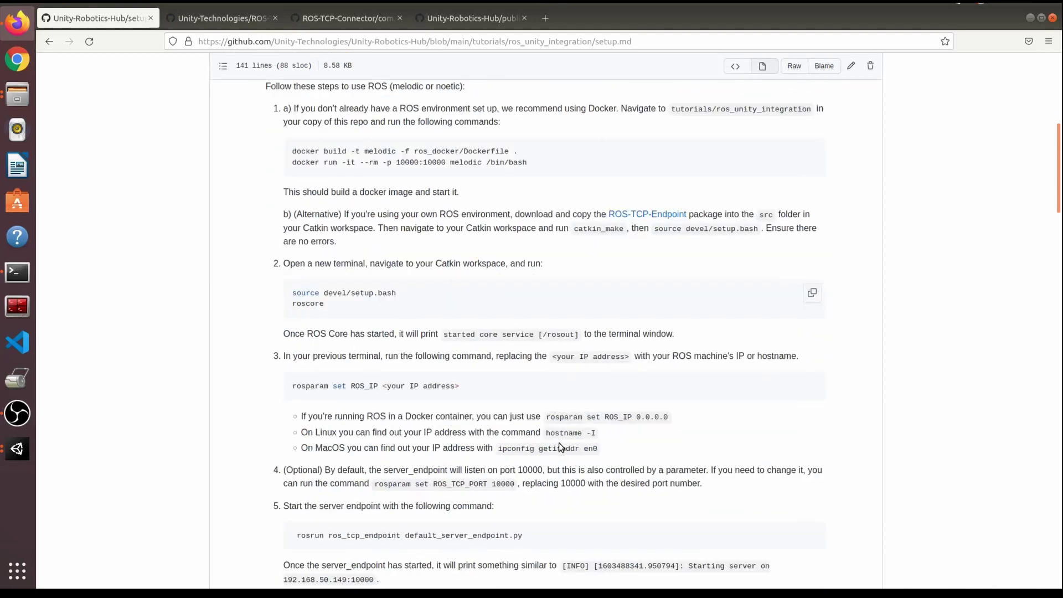
scroll(559, 445, down, 4)
scroll(407, 261, up, 1)
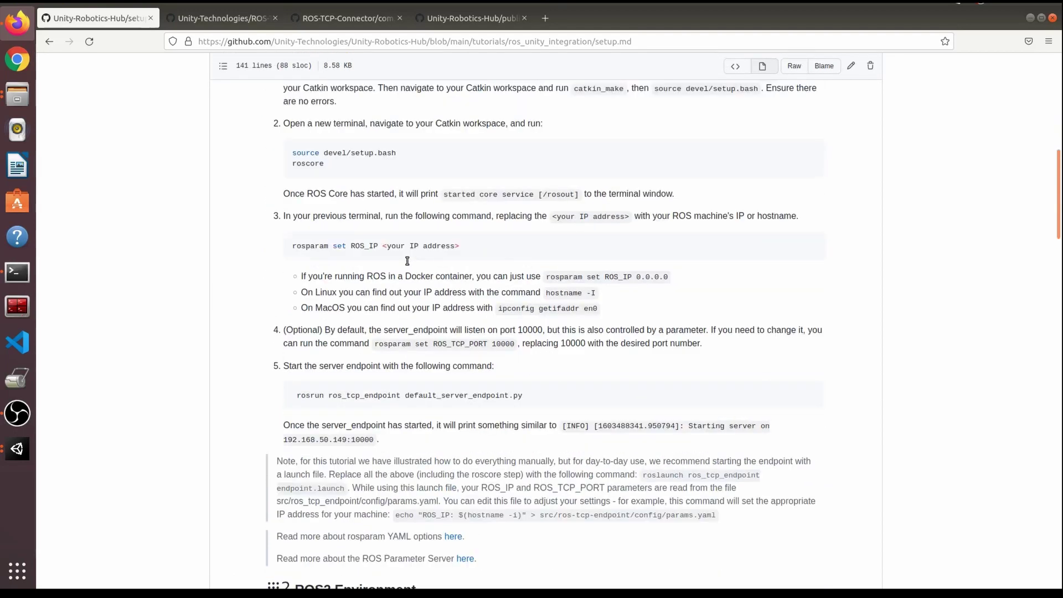
Open the Unity-Robotics-Hub repository in a new browser tab and browse to tutorials/ros_unity_integration/ros_packages.
scroll(404, 288, up, 11)
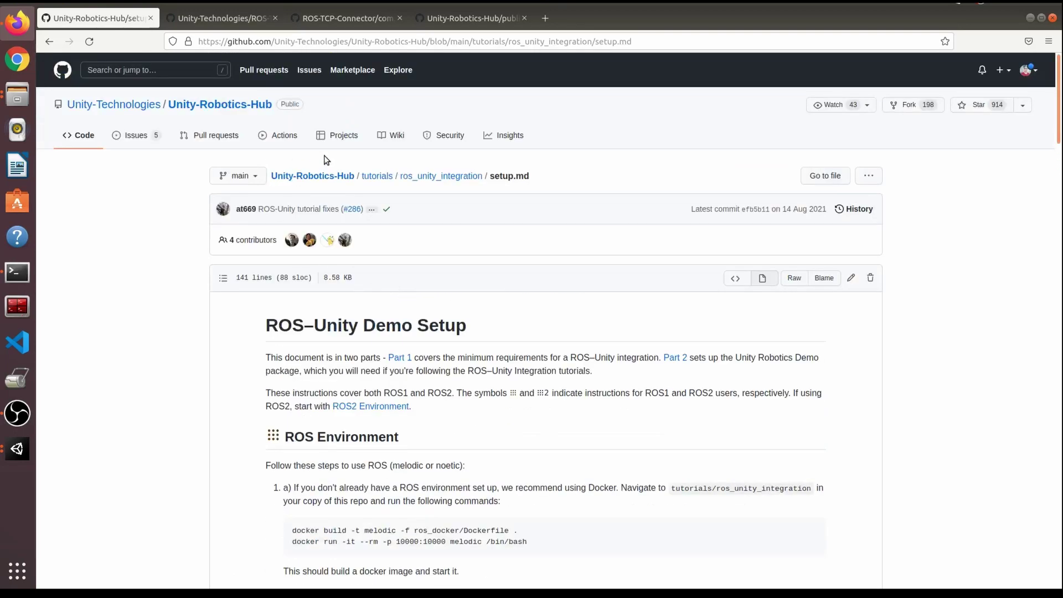
right_click(331, 177)
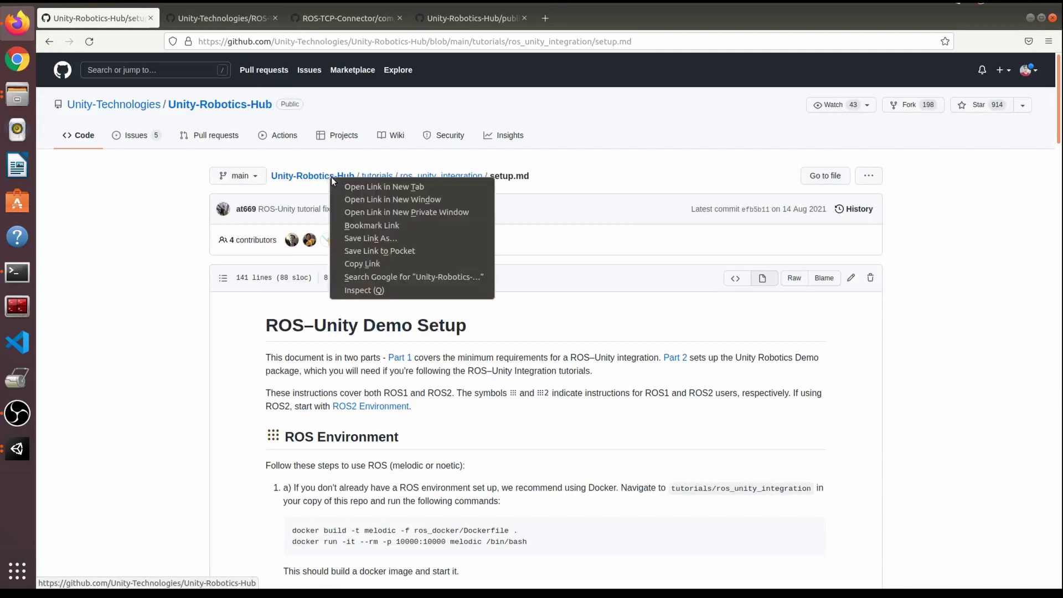
click(335, 187)
click(224, 19)
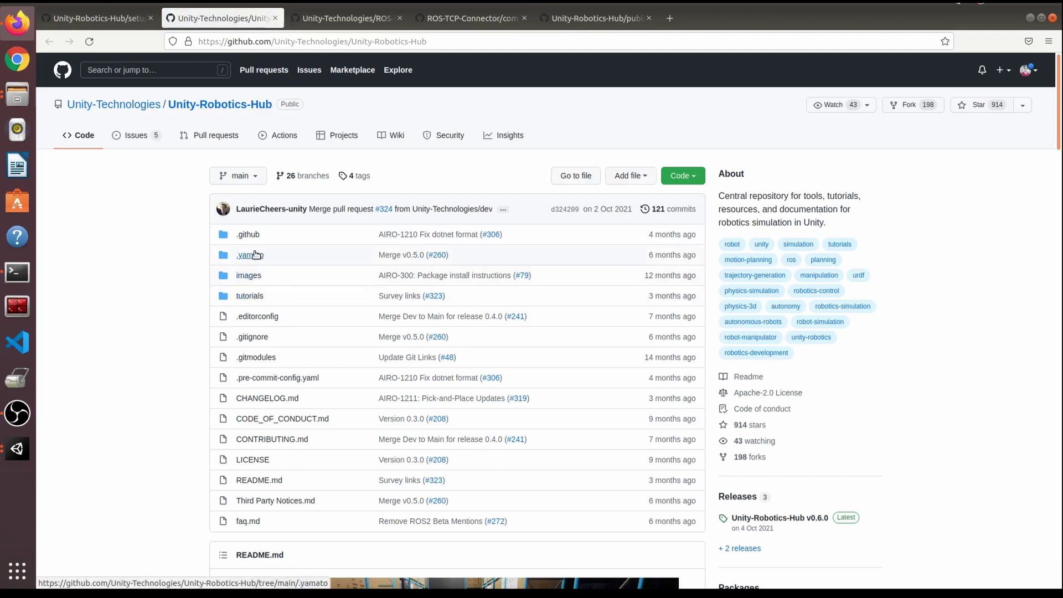
scroll(261, 297, down, 4)
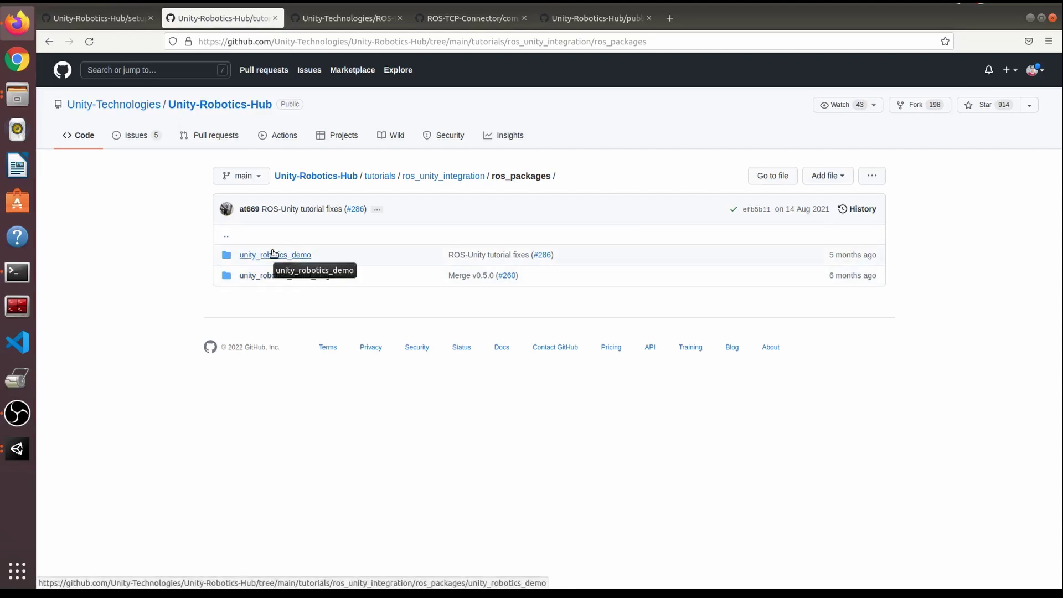
Switch the ros_packages folder view from the main branch to the v0.6.0 tag.
click(258, 177)
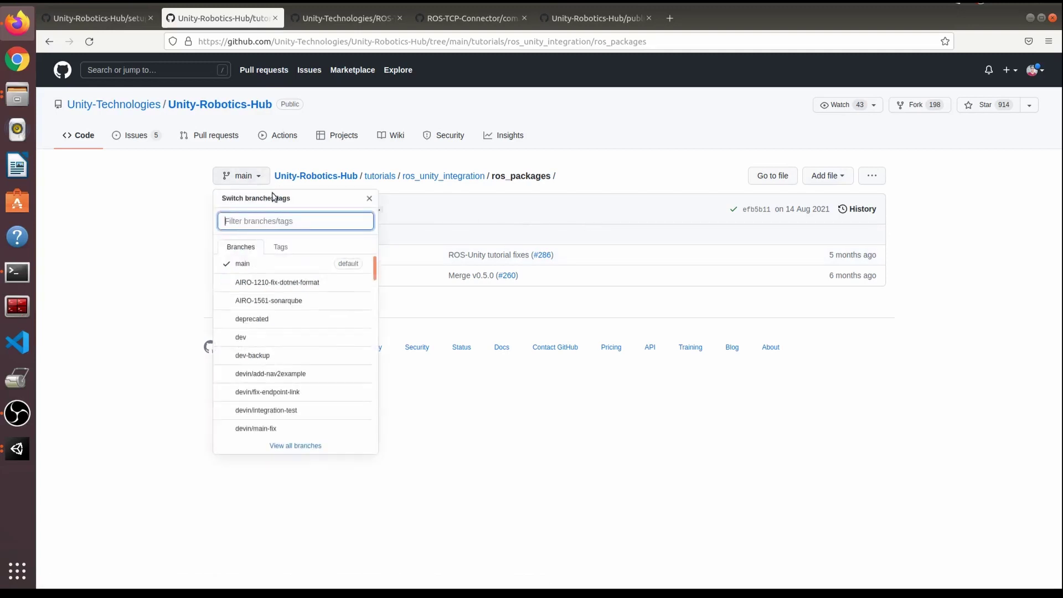
click(280, 246)
click(259, 264)
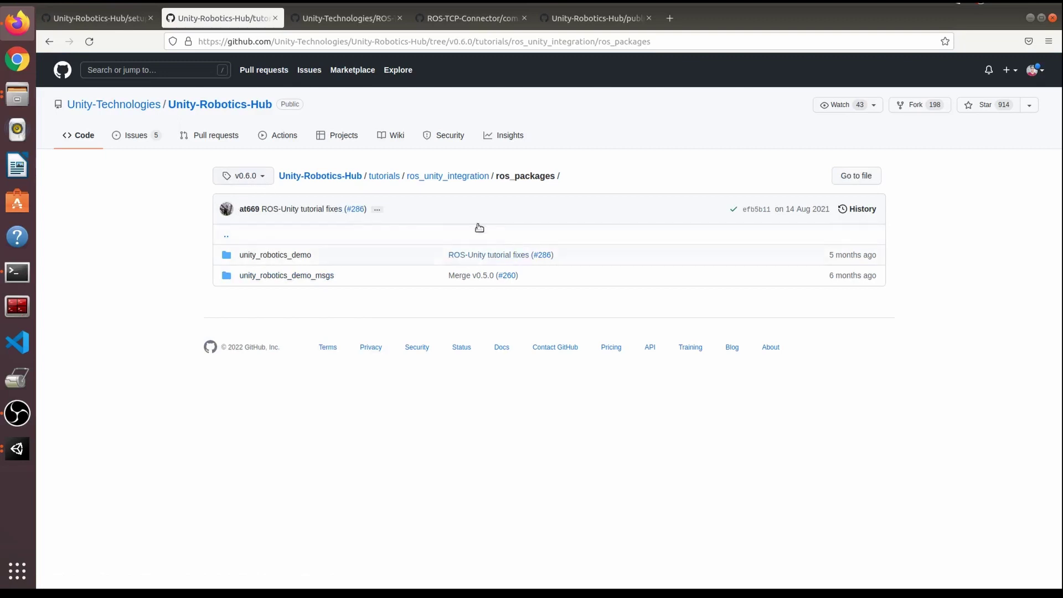
Search the web for "down git" in a new browser tab and open the DownGit site at downgit.github.io.
key(ctrl+t)
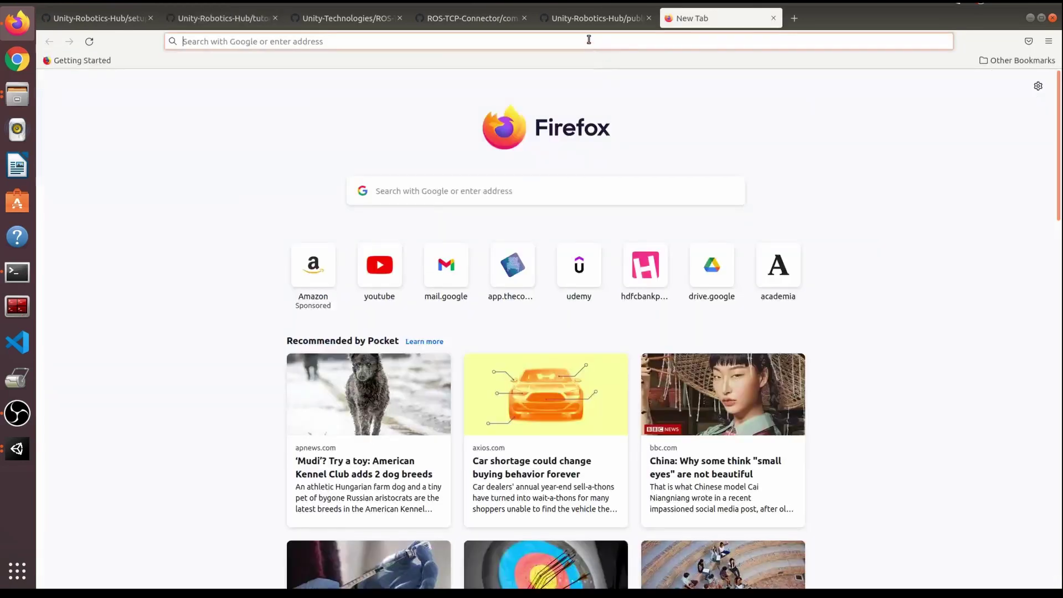
text(down )
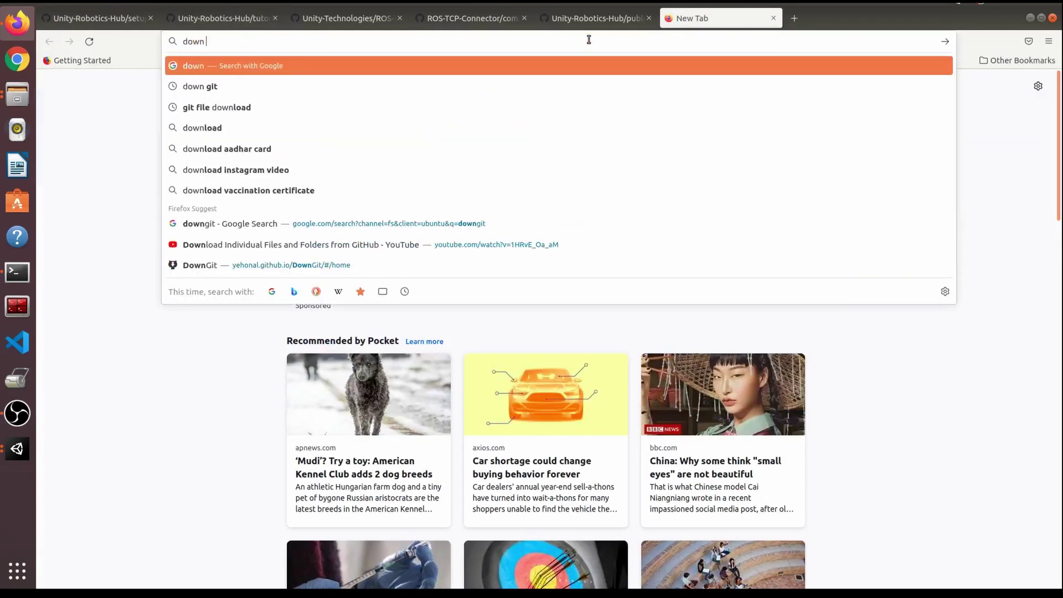
text(git)
key(Return)
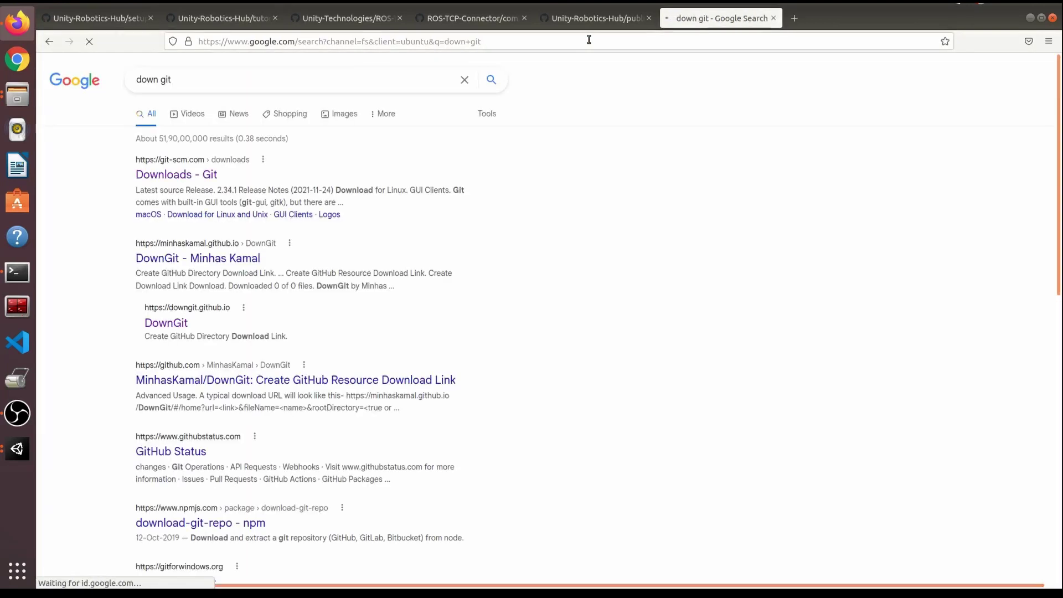
scroll(433, 191, down, 2)
click(176, 259)
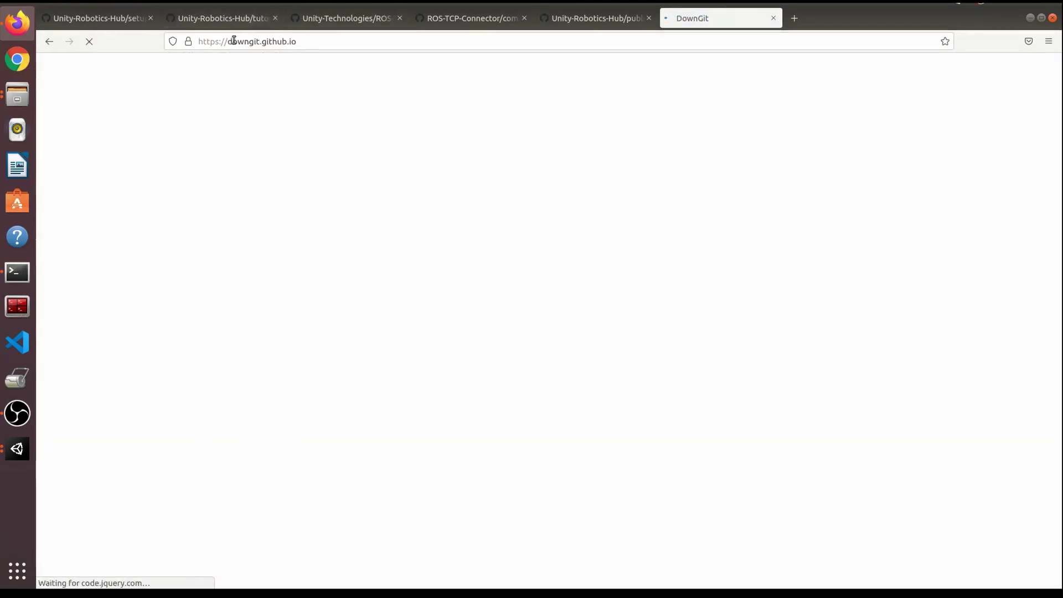
Copy the v0.6.0 ros_packages folder's GitHub URL into DownGit and download the folder.
click(237, 19)
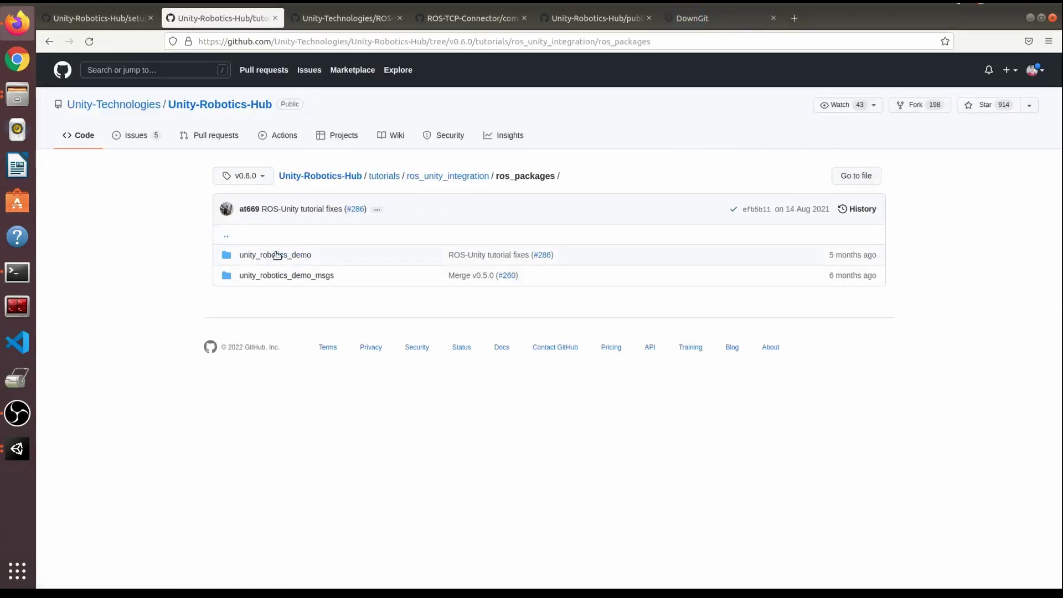
click(706, 21)
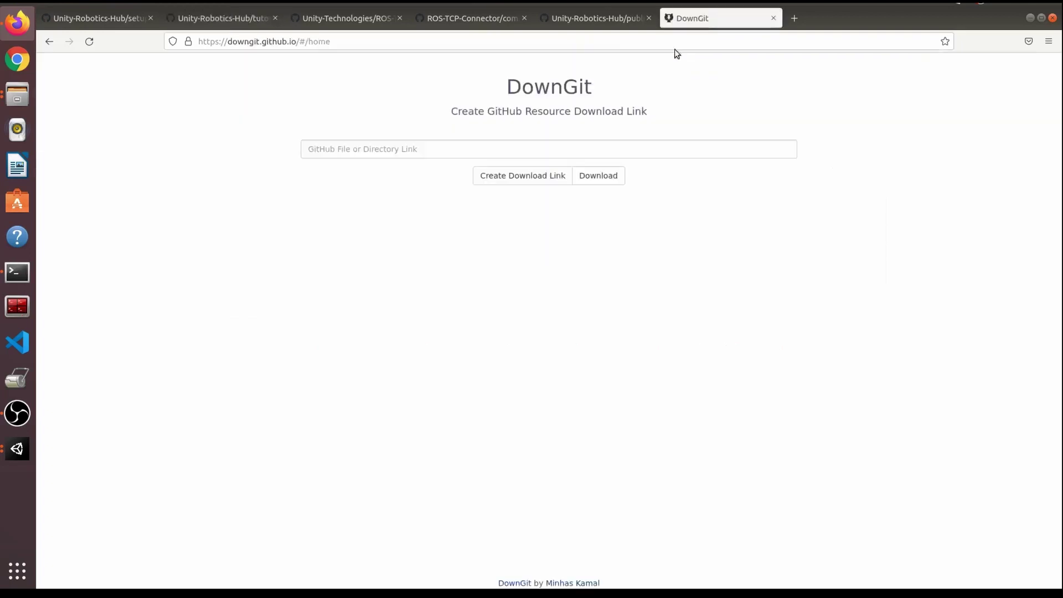
click(214, 19)
click(290, 42)
right_click(290, 46)
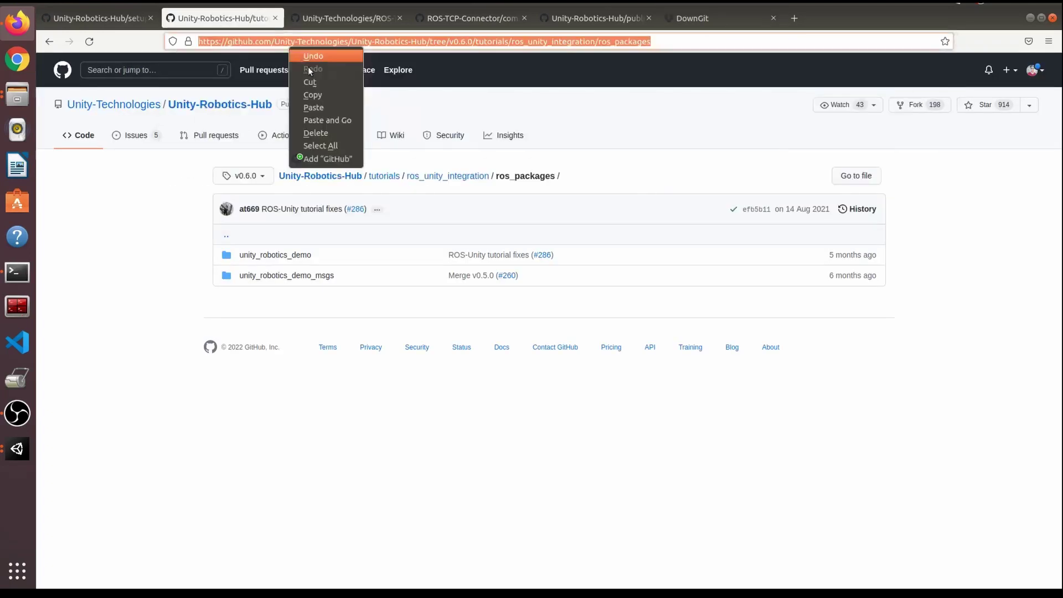
click(325, 93)
click(689, 19)
click(477, 147)
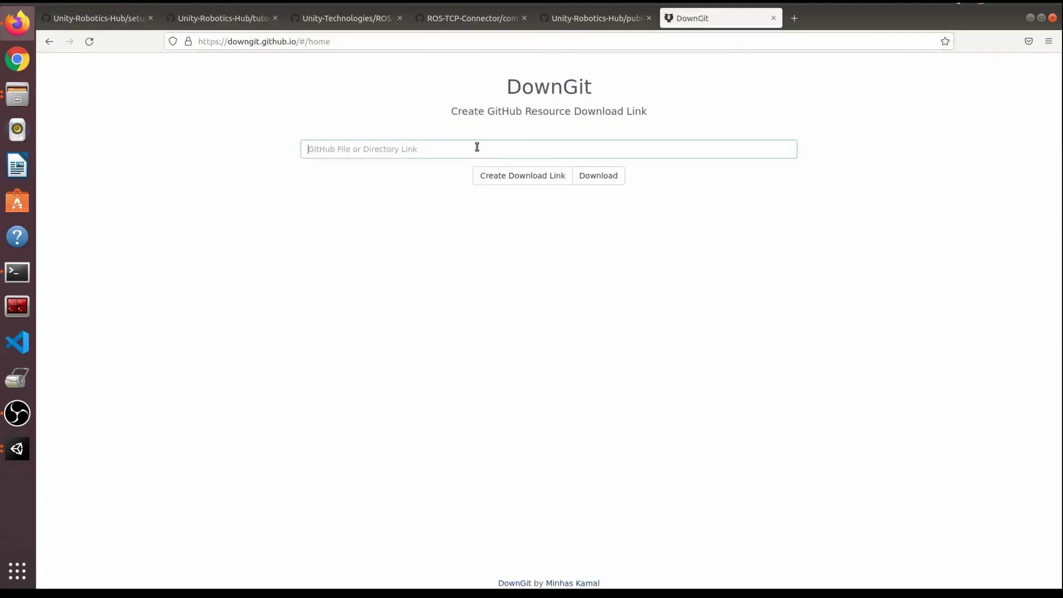
key(ctrl+v)
click(596, 177)
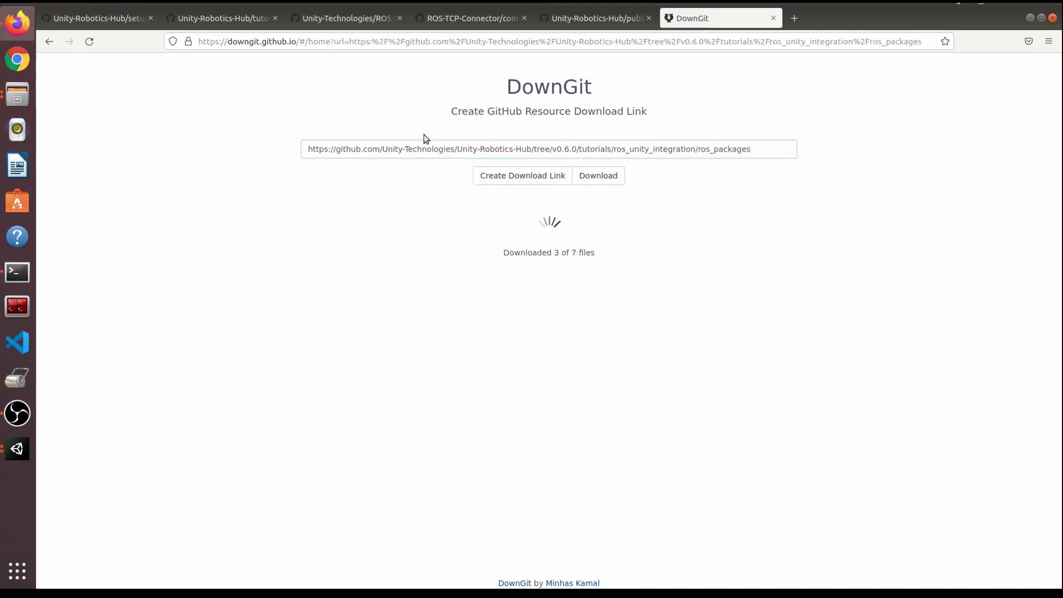
Check the ros_packages folder on GitHub, then switch to the file manager window showing catkin_ws/src.
click(250, 16)
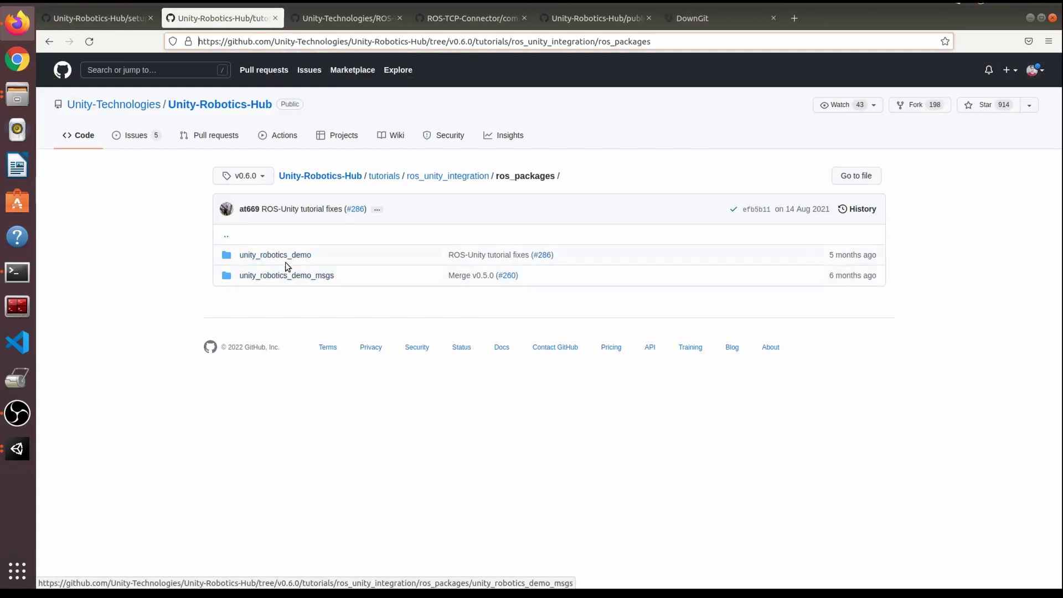
click(17, 95)
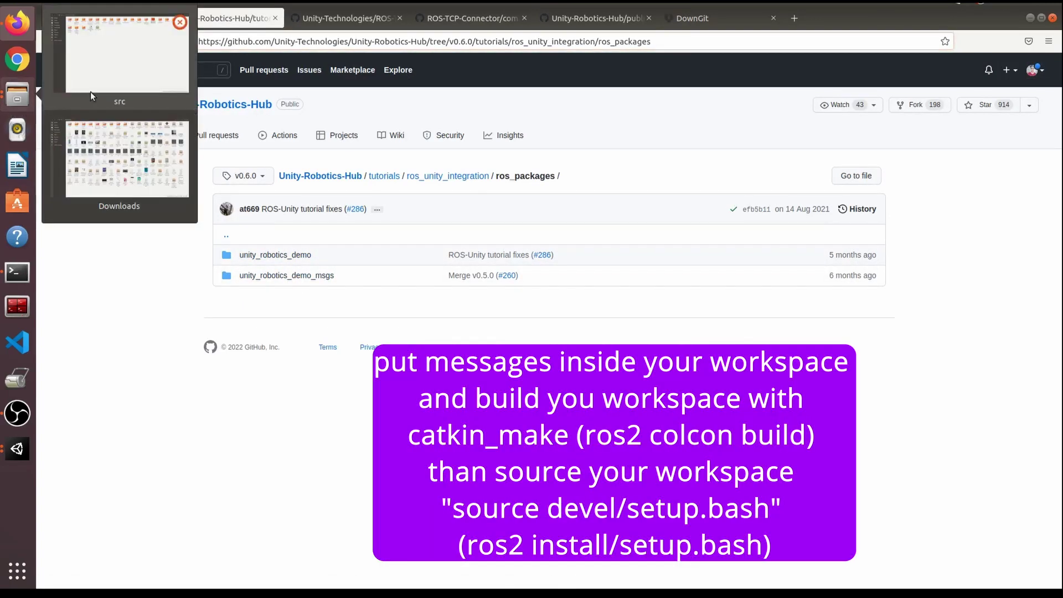
click(137, 67)
click(558, 166)
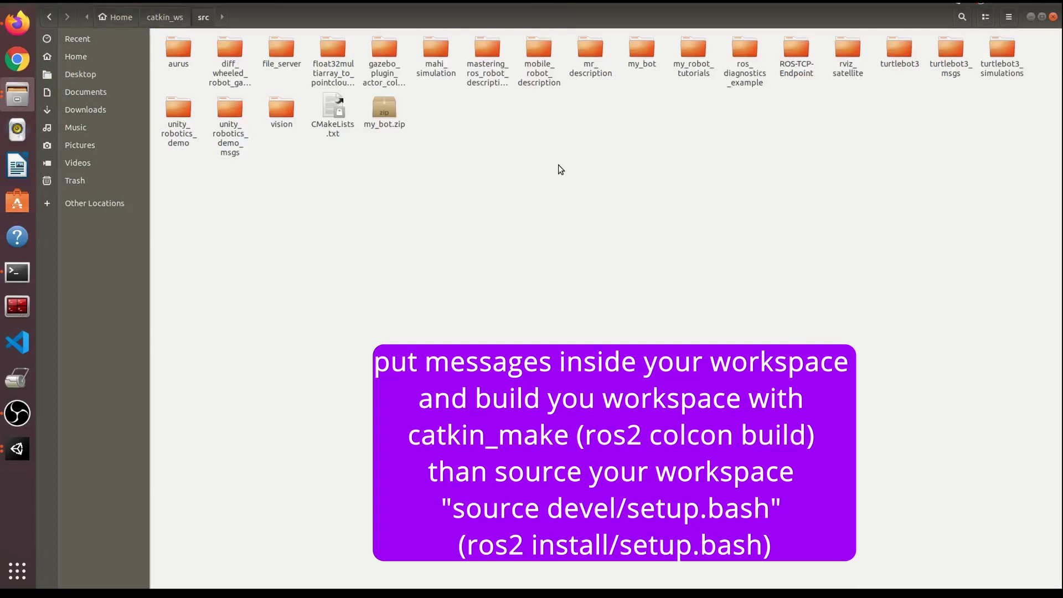
click(947, 50)
click(999, 50)
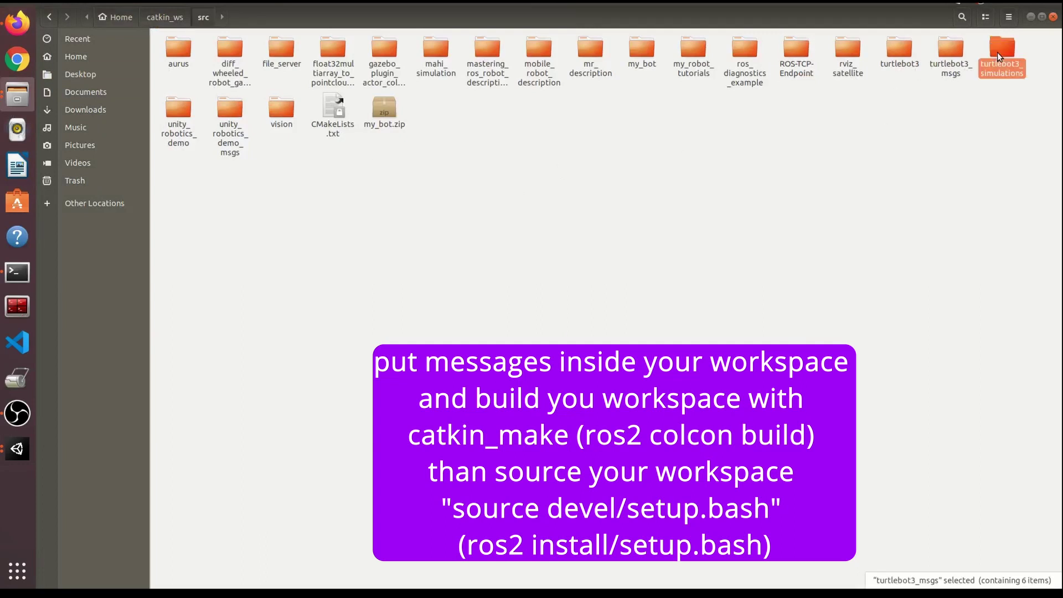
click(790, 149)
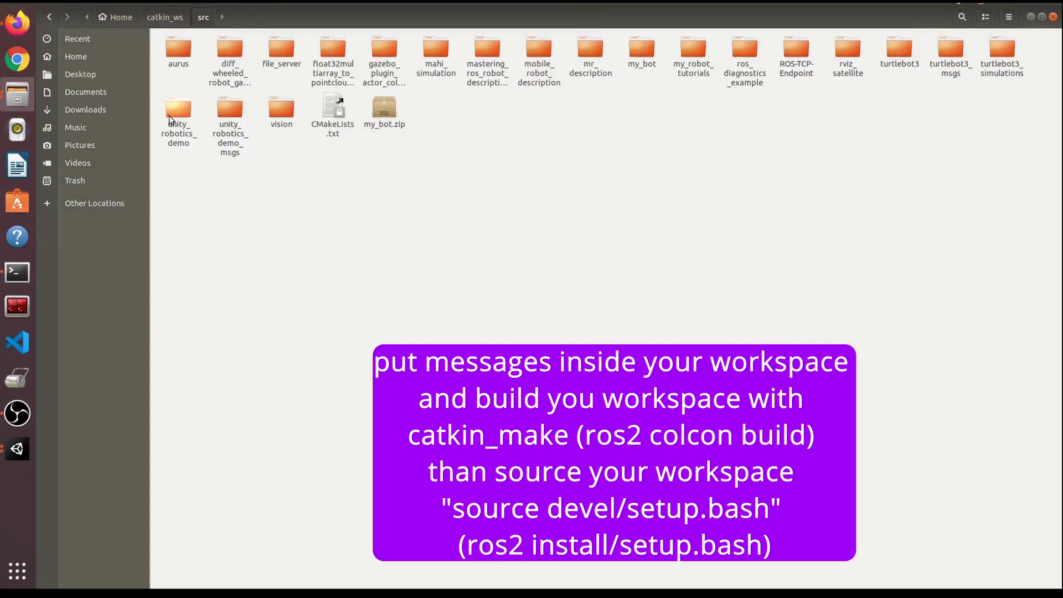
Examine the contents of the unity_robotics_demo and unity_robotics_demo_msgs packages in catkin_ws/src.
click(176, 113)
click(240, 103)
double_click(191, 111)
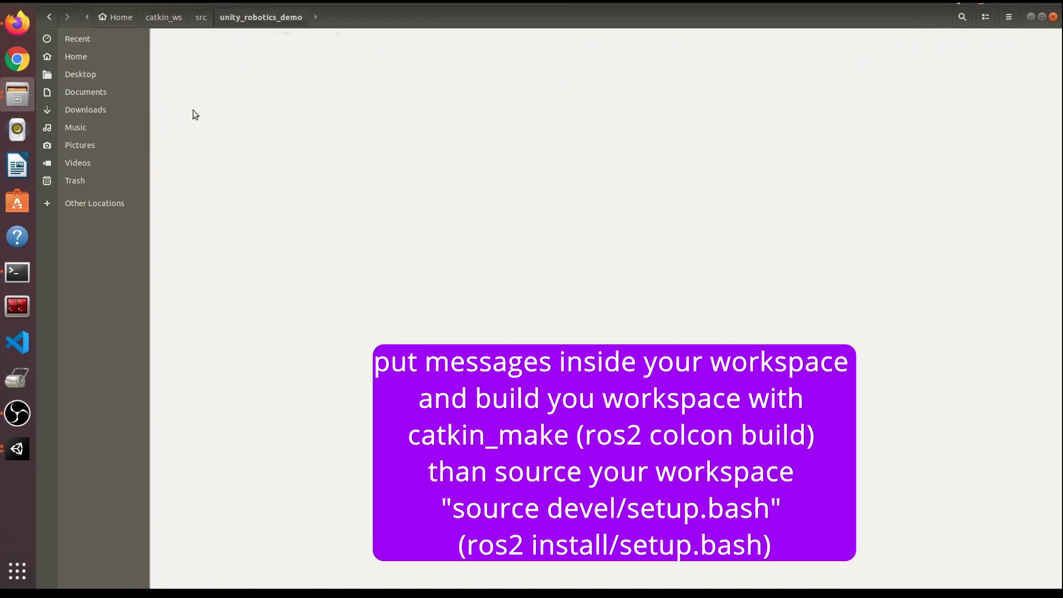
click(202, 18)
click(229, 123)
double_click(230, 123)
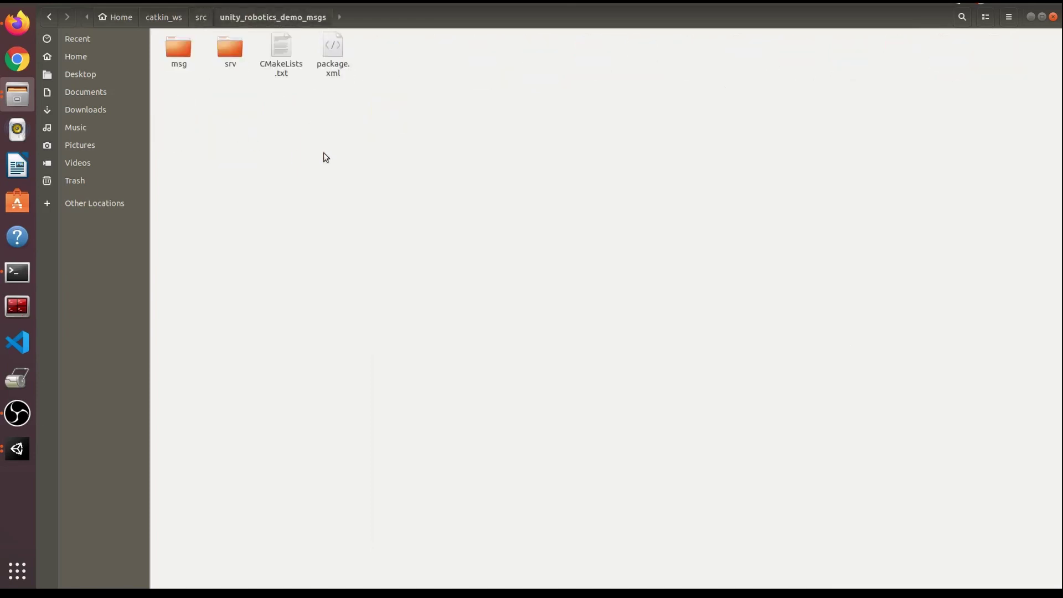
click(201, 17)
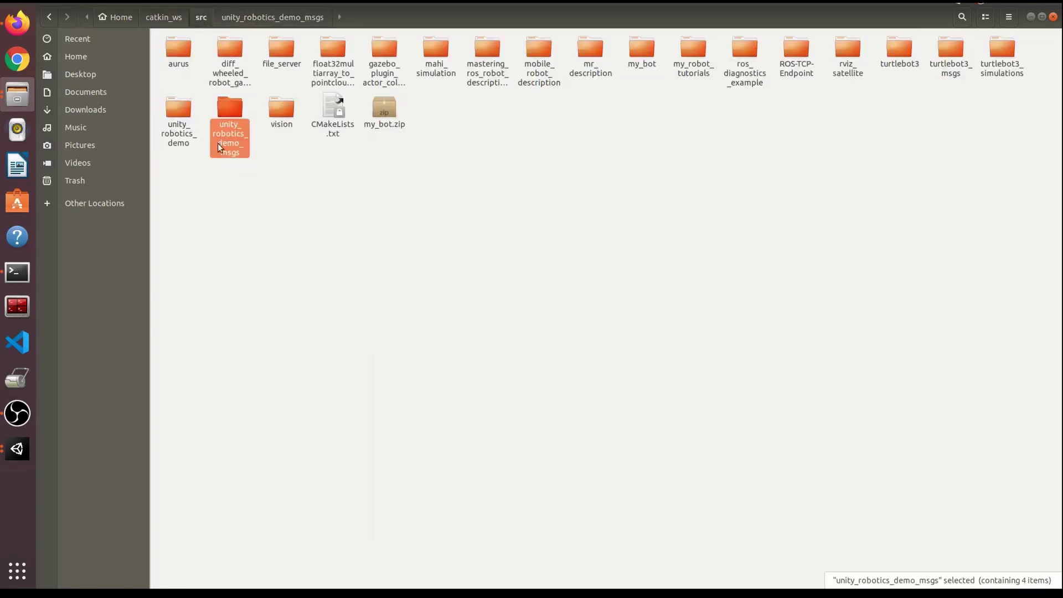
click(190, 122)
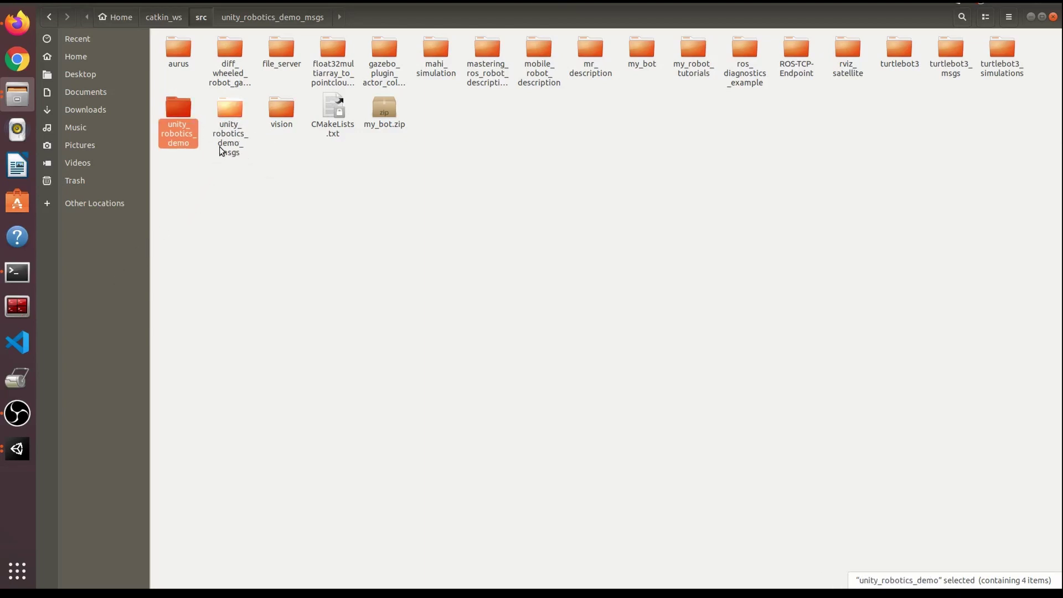
Switch to Unity and close the Package Manager window.
click(22, 451)
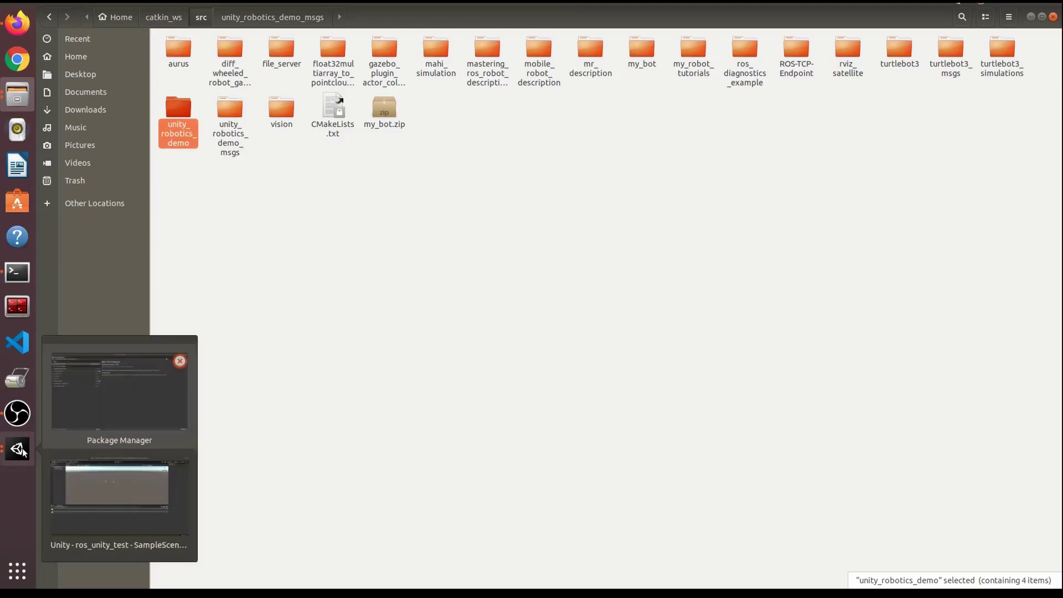
click(140, 394)
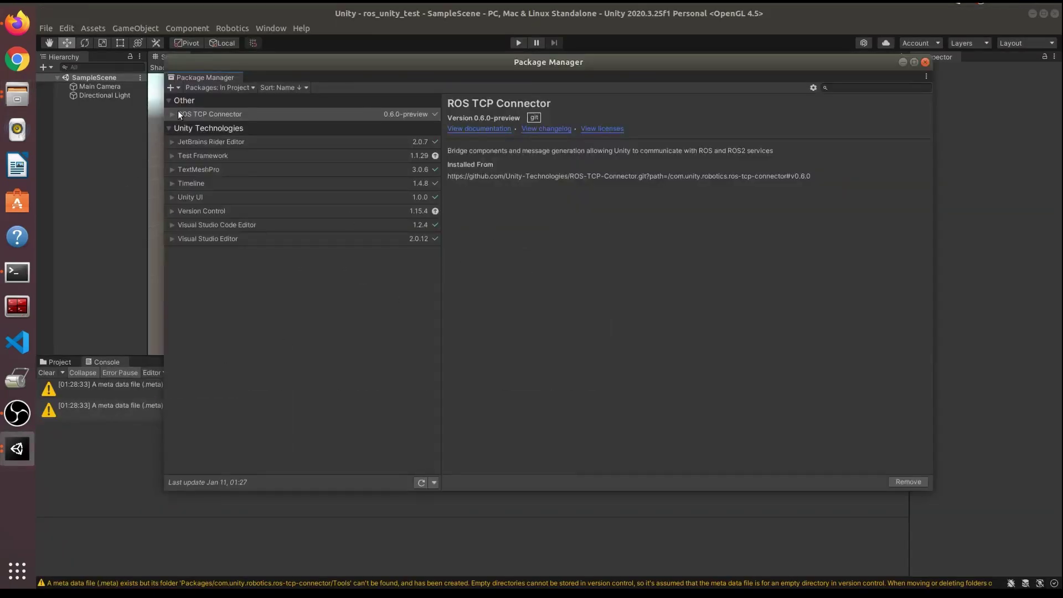
click(924, 63)
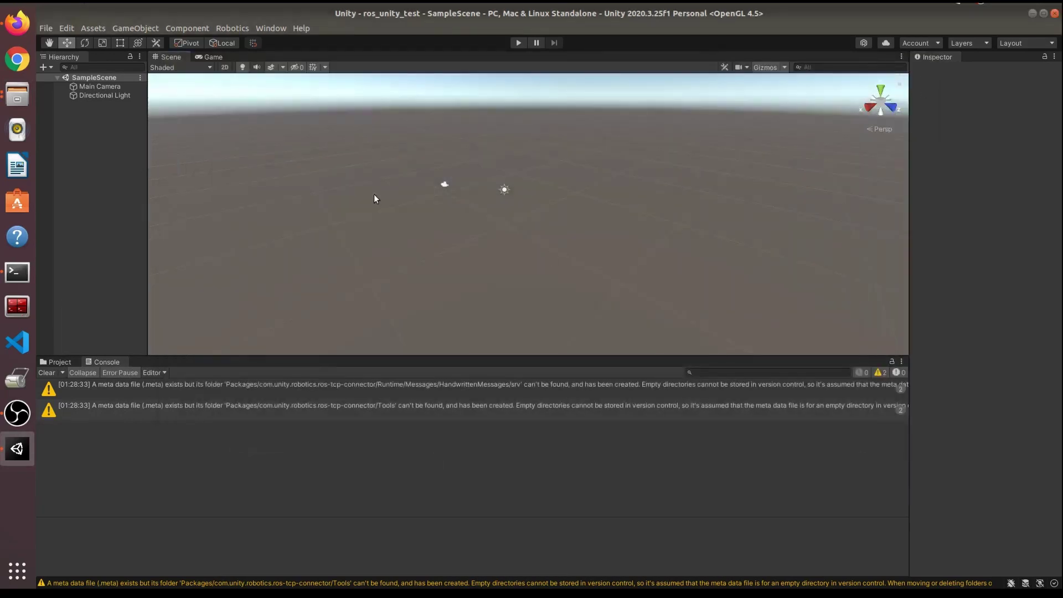
Open the Generate ROS Messages browser and set its ROS message path to catkin_ws/src/unity_robotics_demo_msgs.
click(230, 27)
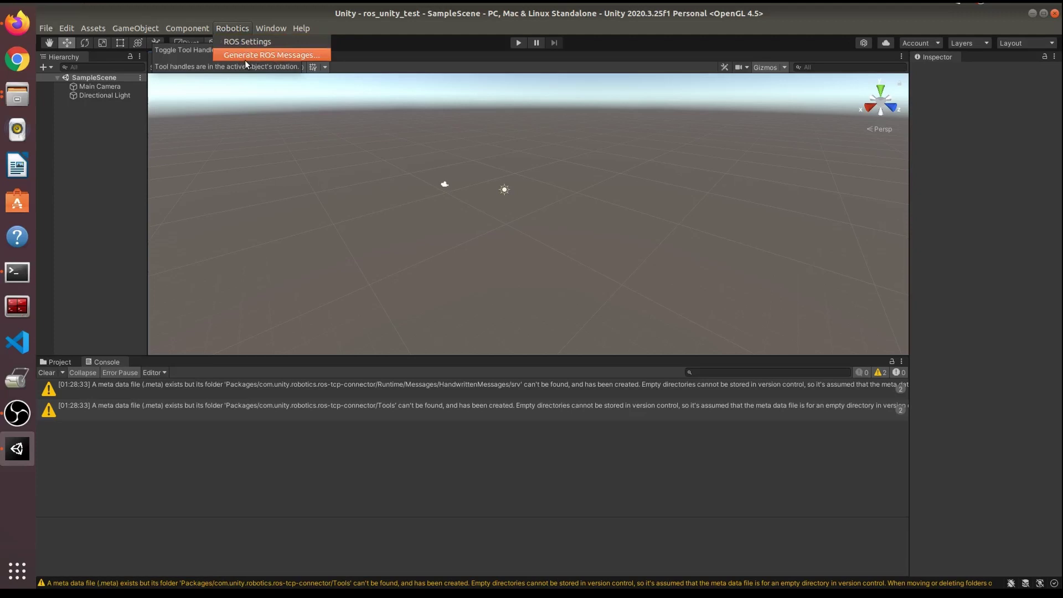
click(274, 56)
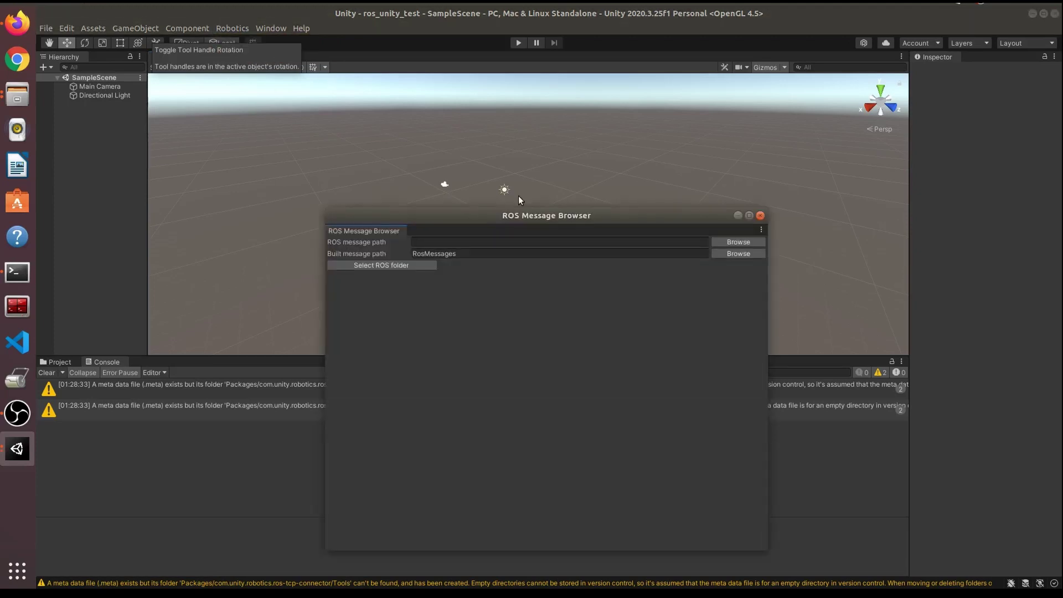
click(385, 267)
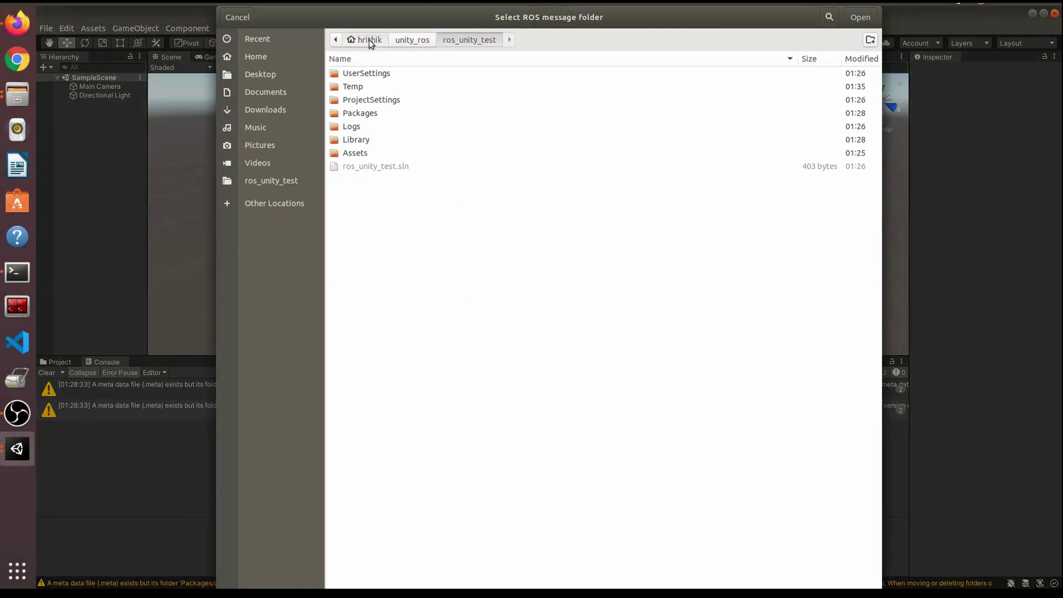
click(369, 39)
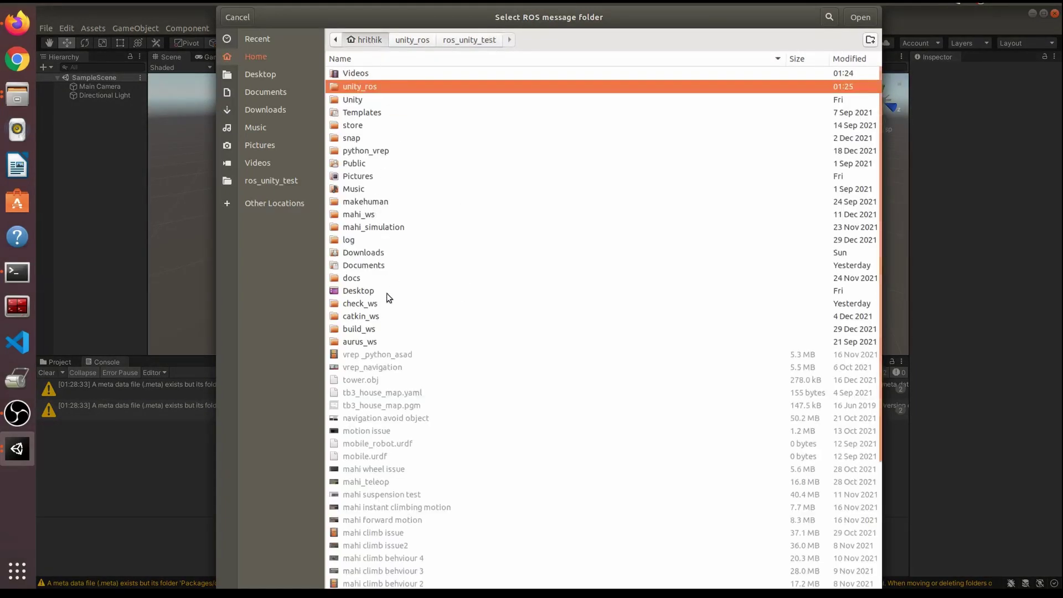
click(375, 303)
double_click(378, 315)
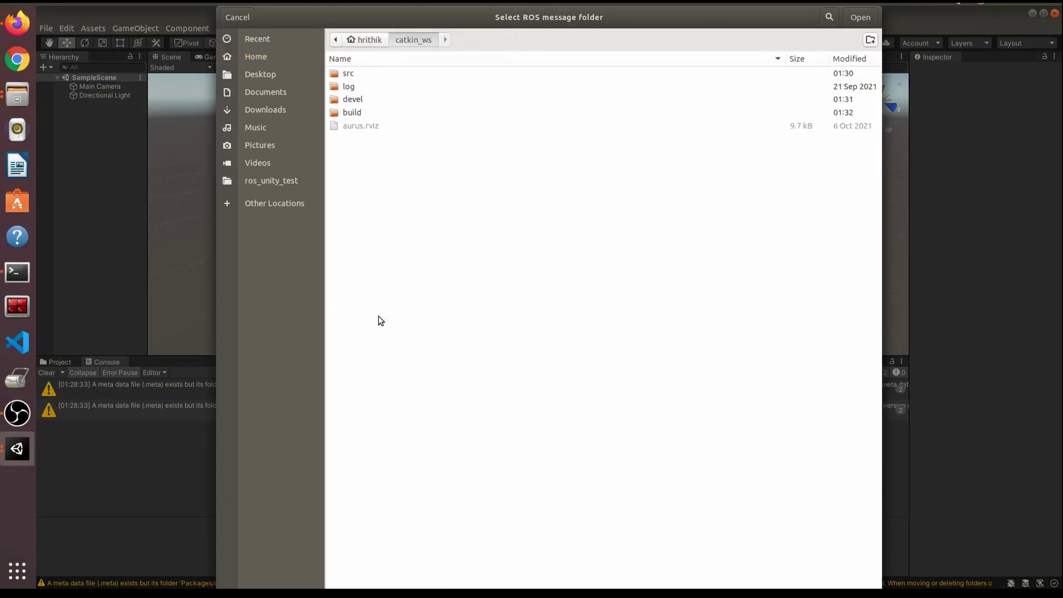
double_click(373, 73)
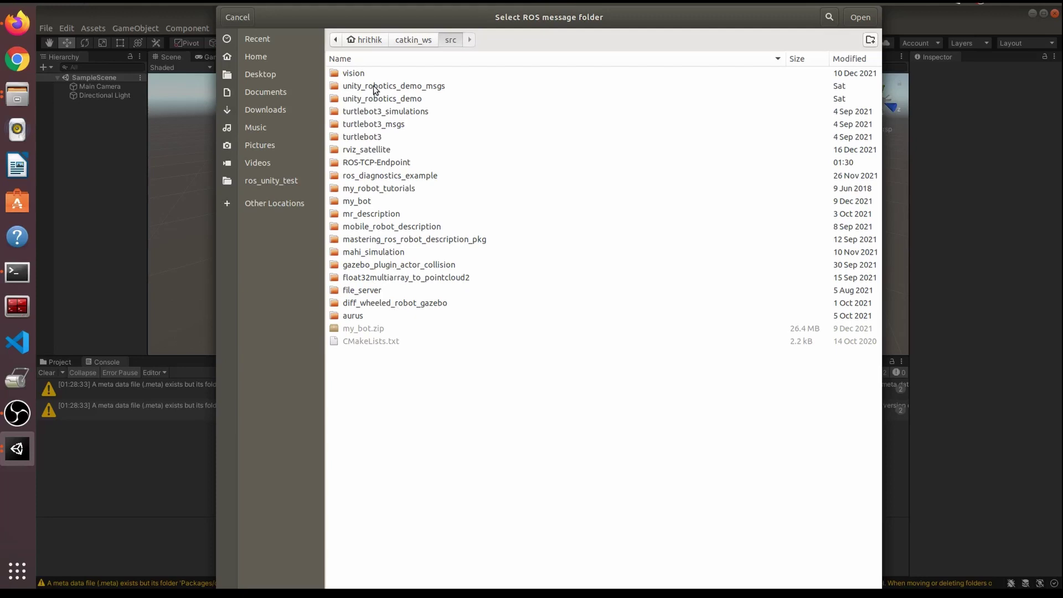
click(402, 87)
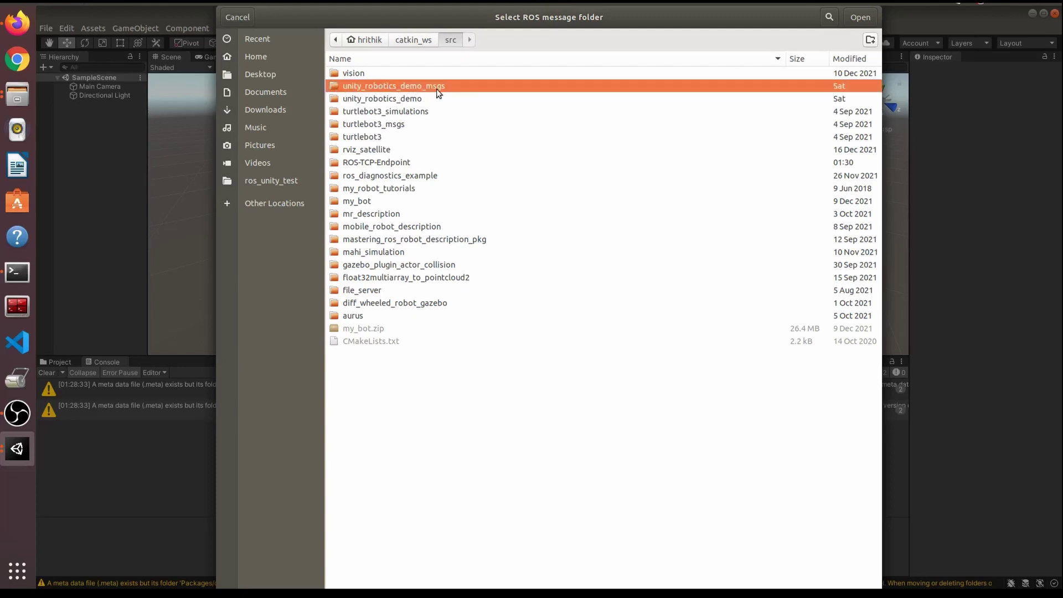
click(876, 18)
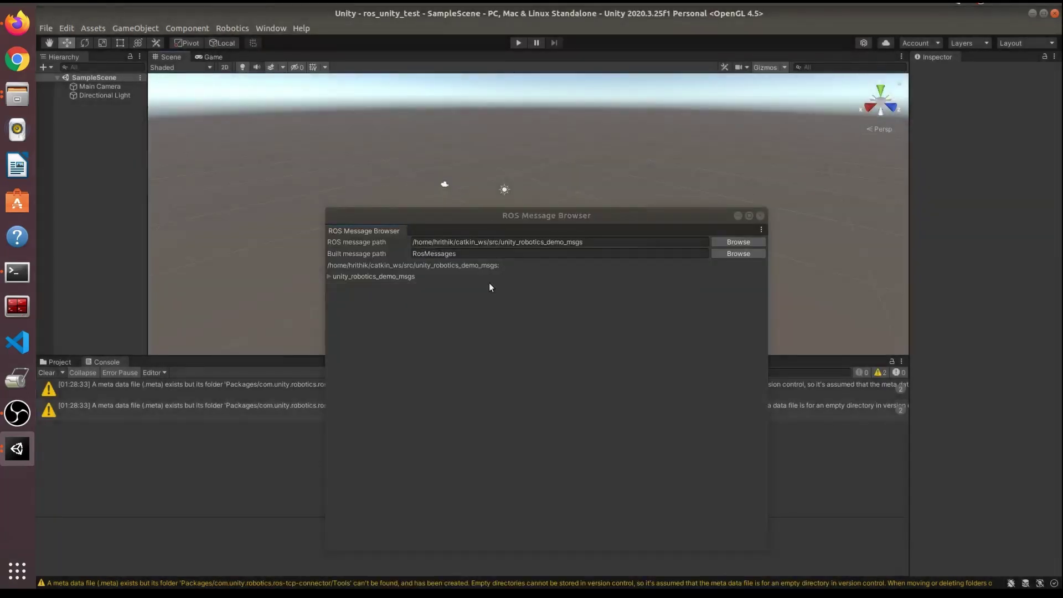
Build both msg files and both srv files of unity_robotics_demo_msgs, then close the ROS Message Browser.
click(331, 276)
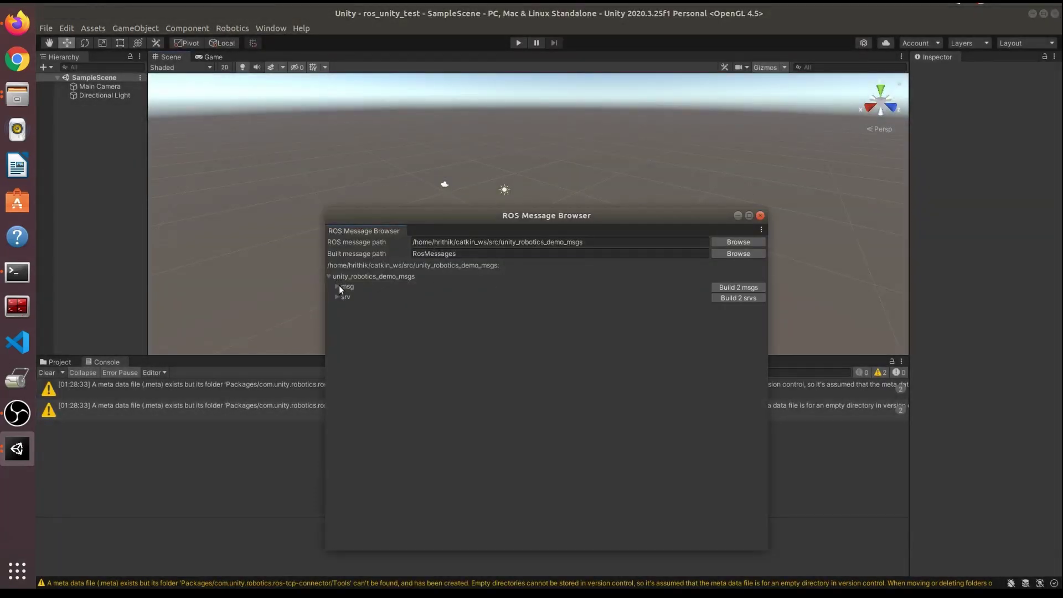
click(337, 286)
click(337, 322)
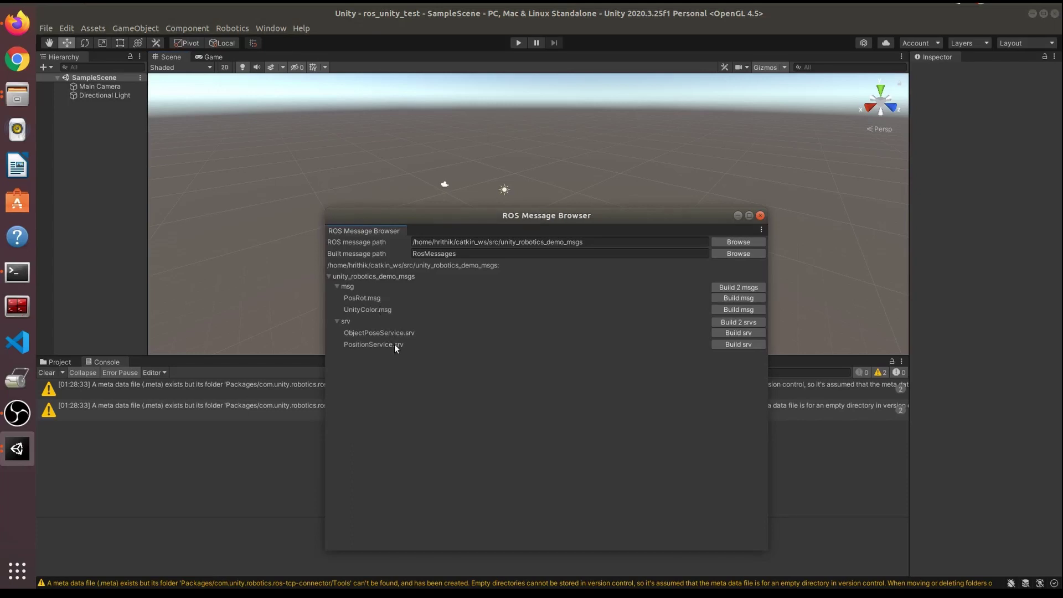
click(726, 287)
click(735, 321)
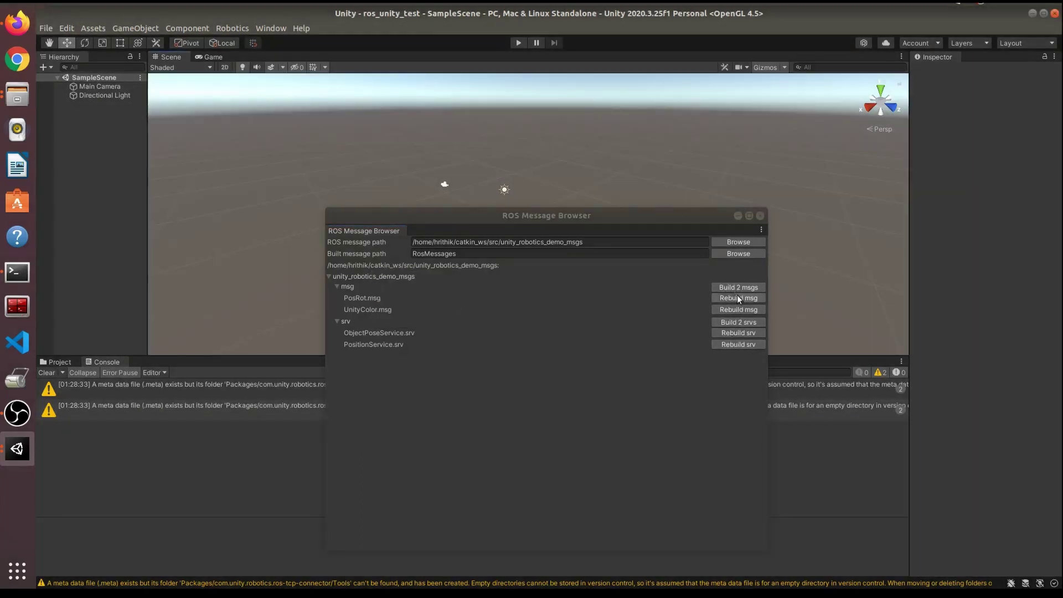
click(760, 215)
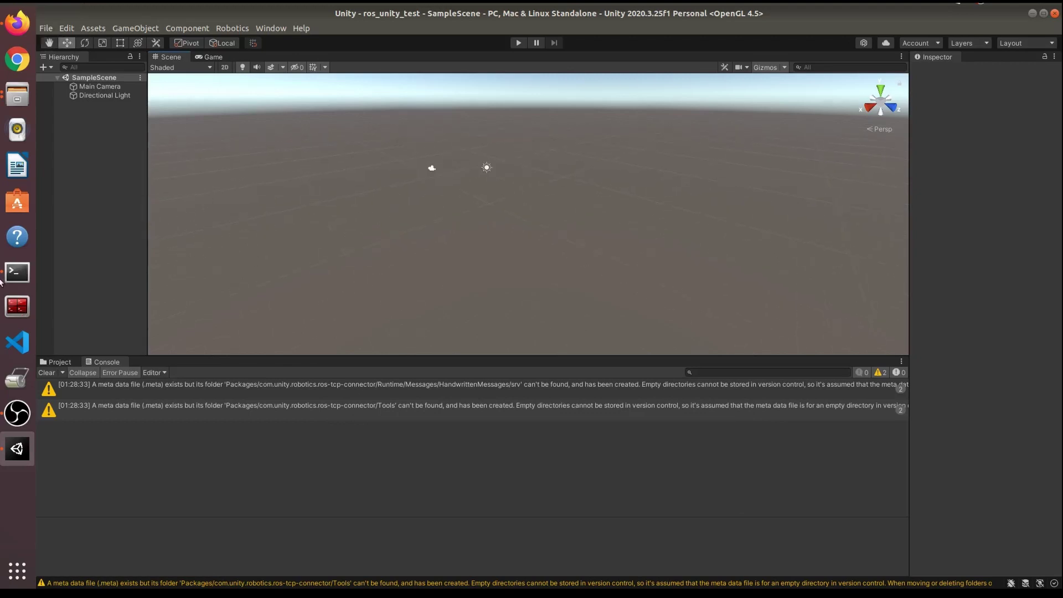
Switch to Firefox, cancel the ros_packages.zip download and find the ROS1 server start-up instructions in setup.md.
click(17, 272)
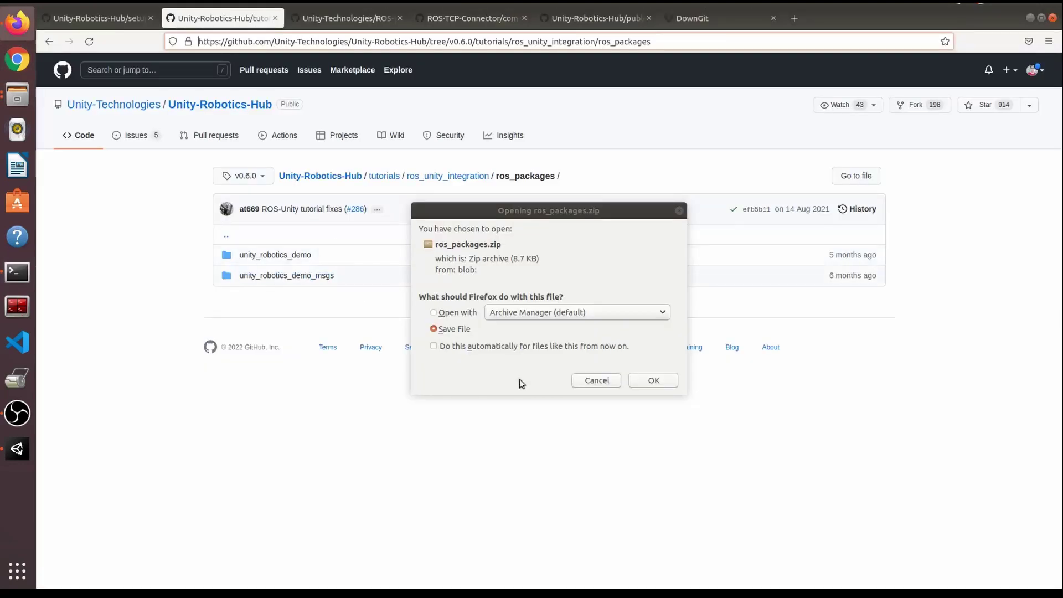
click(598, 380)
click(94, 18)
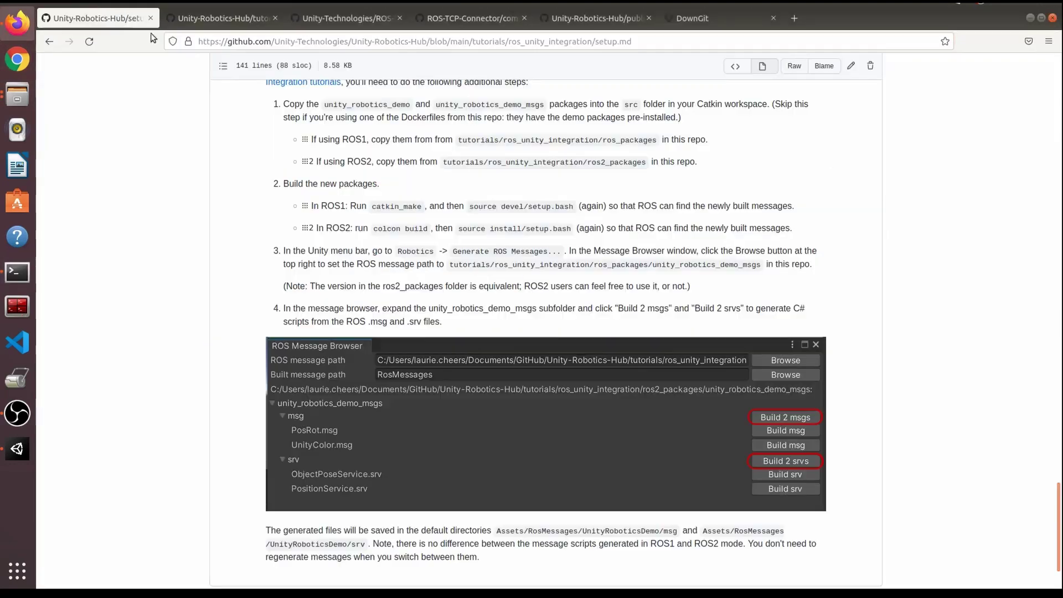
scroll(360, 290, up, 10)
scroll(359, 290, up, 15)
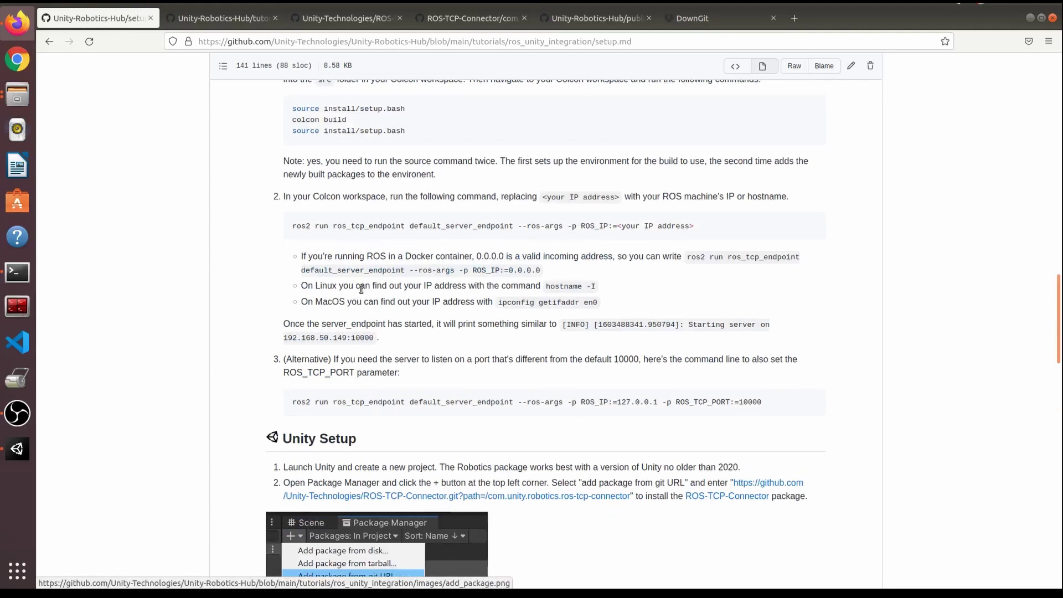
scroll(371, 327, up, 12)
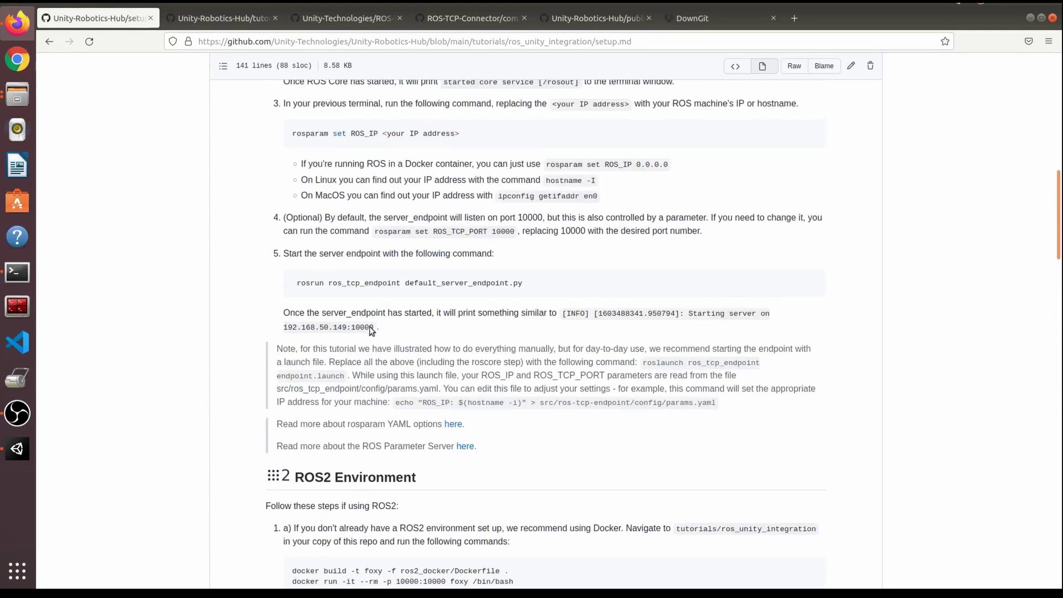
scroll(370, 326, up, 3)
scroll(370, 326, down, 10)
scroll(370, 326, up, 3)
scroll(370, 327, up, 3)
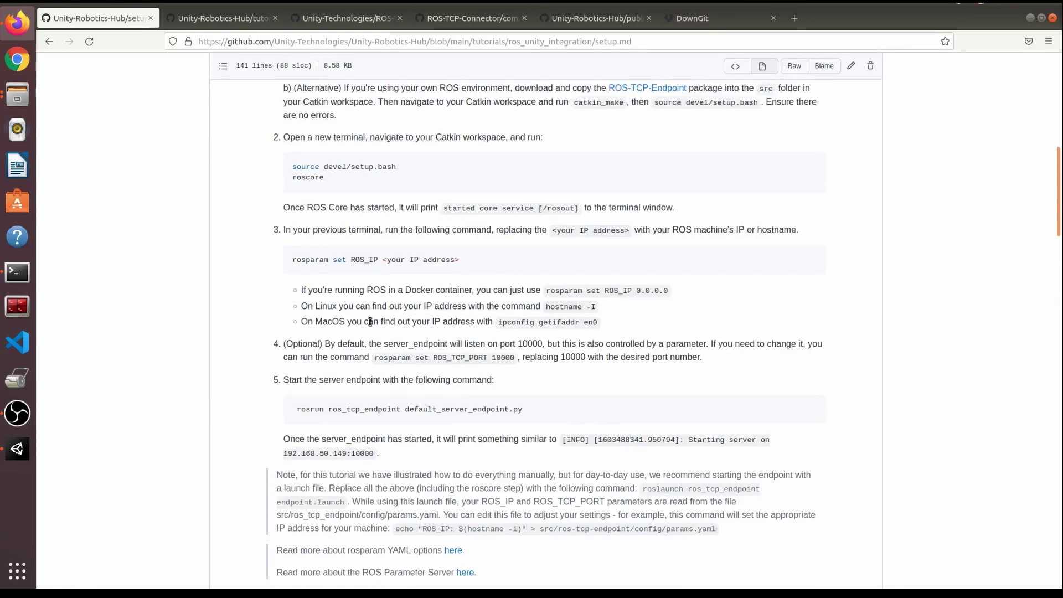
Copy the rosparam set ROS_IP command from the setup guide.
triple_click(340, 260)
click(366, 262)
double_click(366, 261)
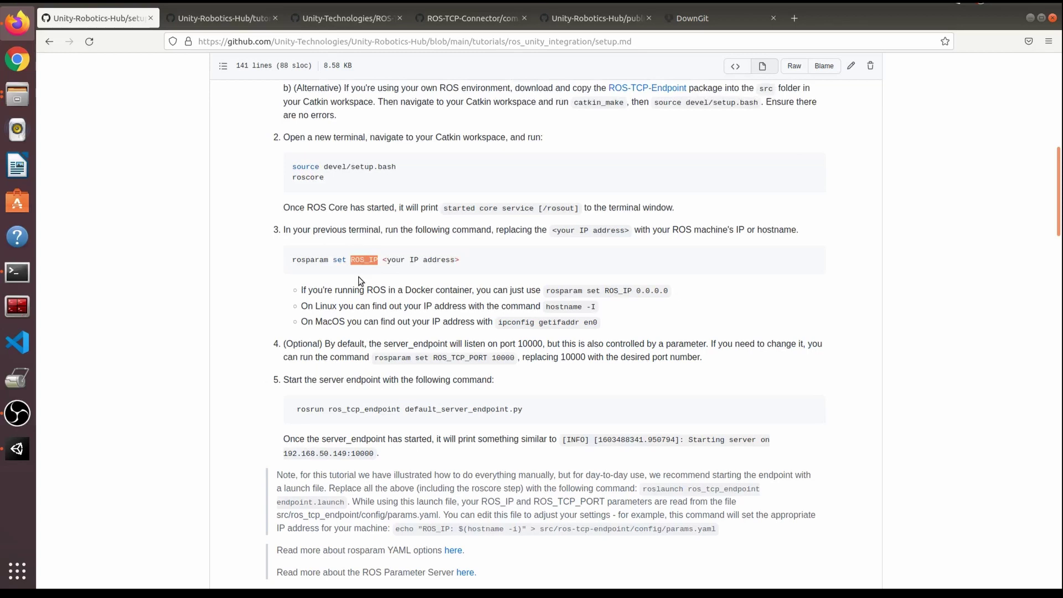
triple_click(413, 258)
key(ctrl+c)
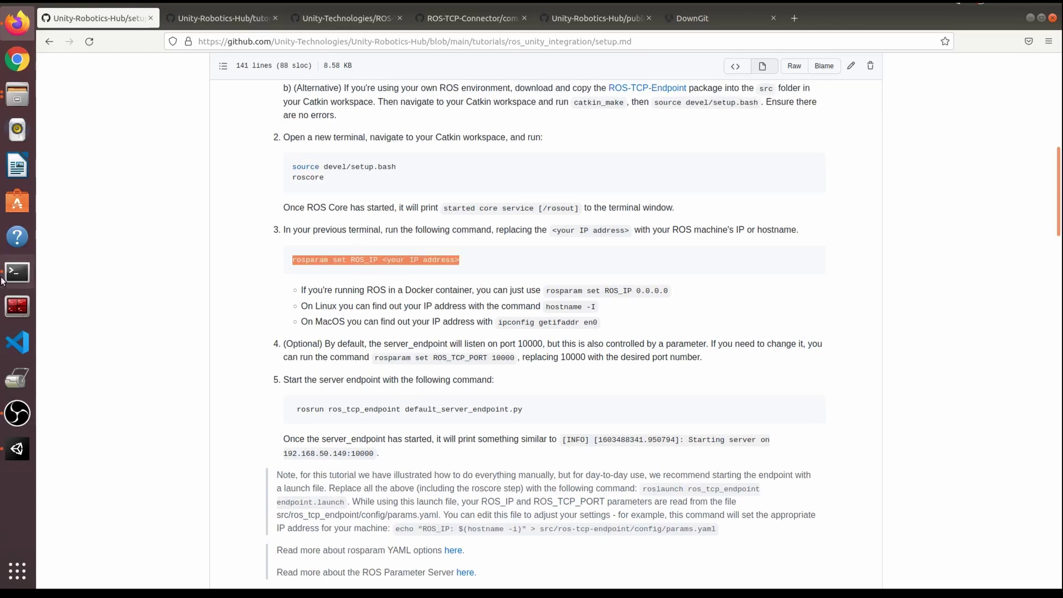
Switch to the terminal, add a second tab in catkin_ws and run source devel/setup.bash there.
click(17, 272)
right_click(278, 129)
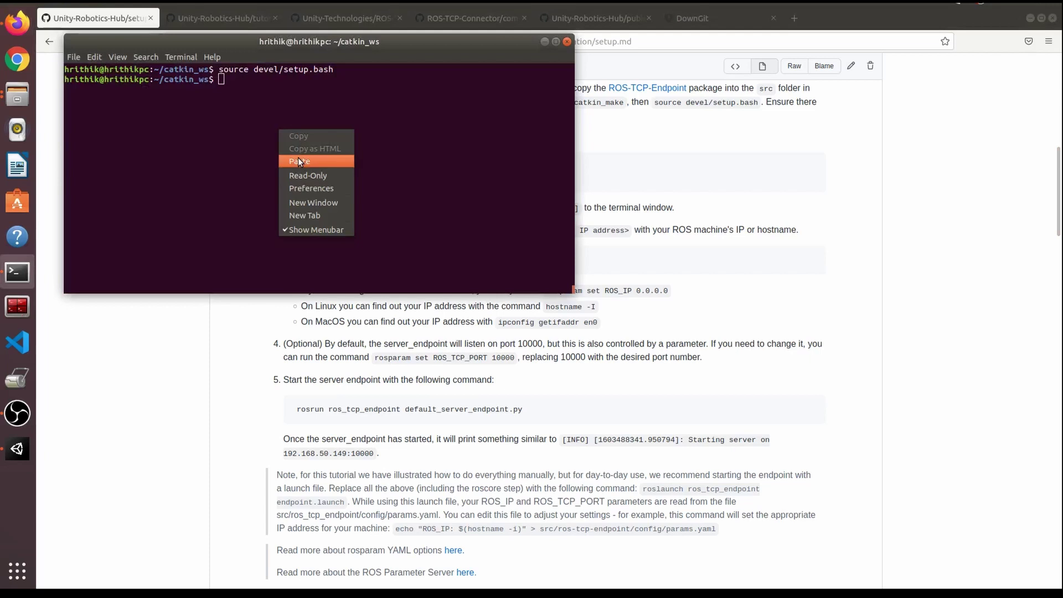
click(305, 215)
click(288, 72)
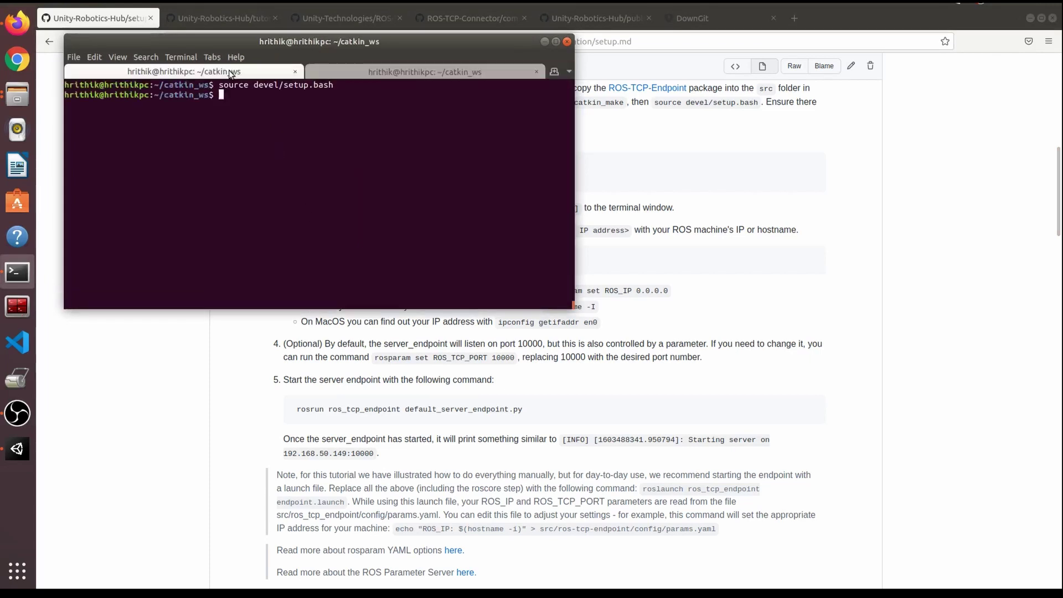
double_click(305, 84)
click(260, 85)
drag(220, 85, 334, 86)
click(468, 71)
text(source )
text(i)
text(evel/)
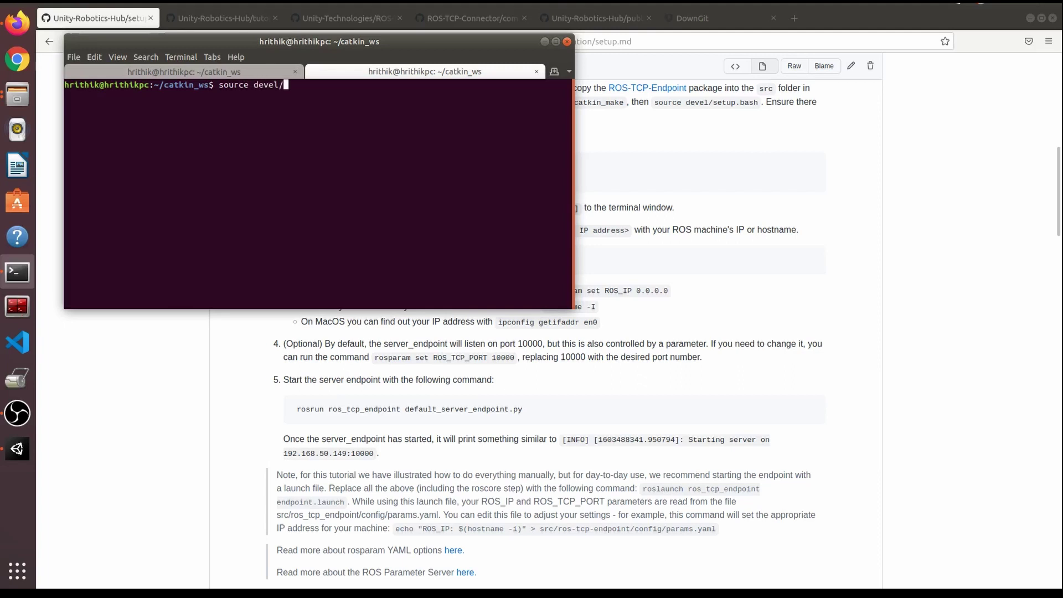
text(setup.bash)
key(Return)
Start roscore in the first terminal tab.
click(215, 73)
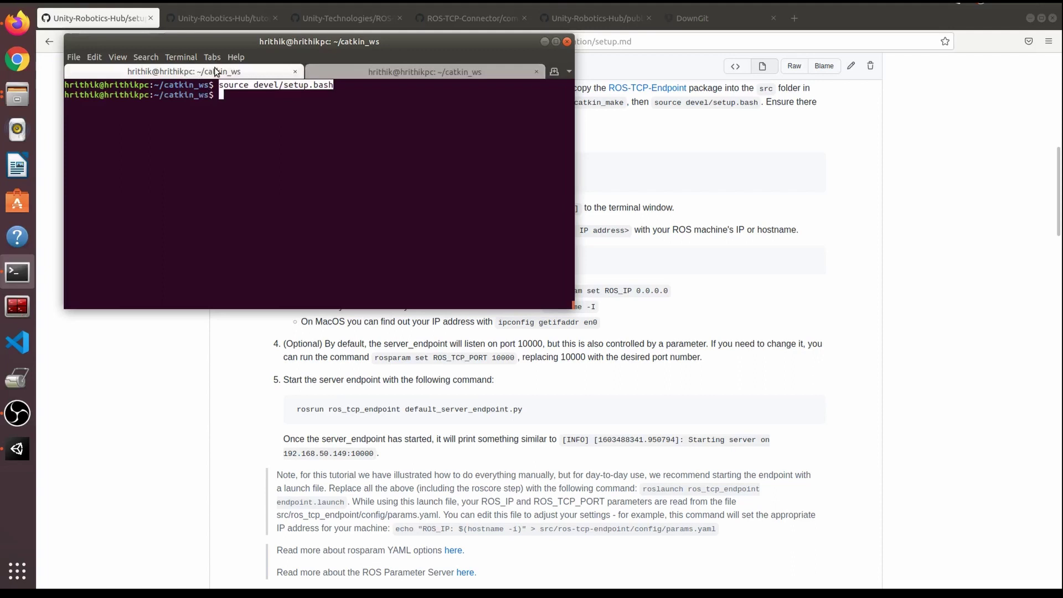
click(253, 102)
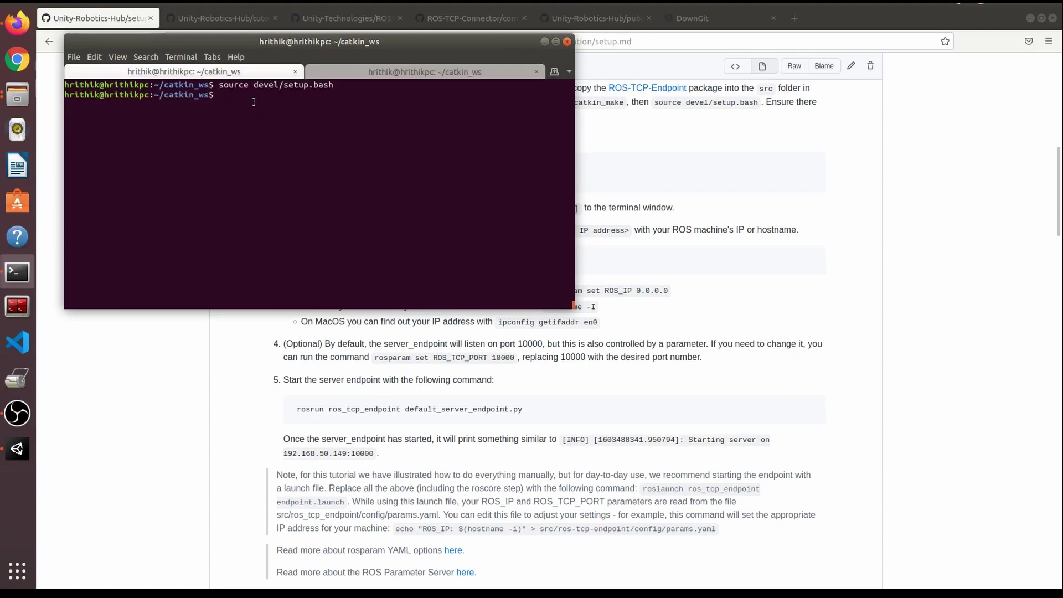
text(roscore)
key(Return)
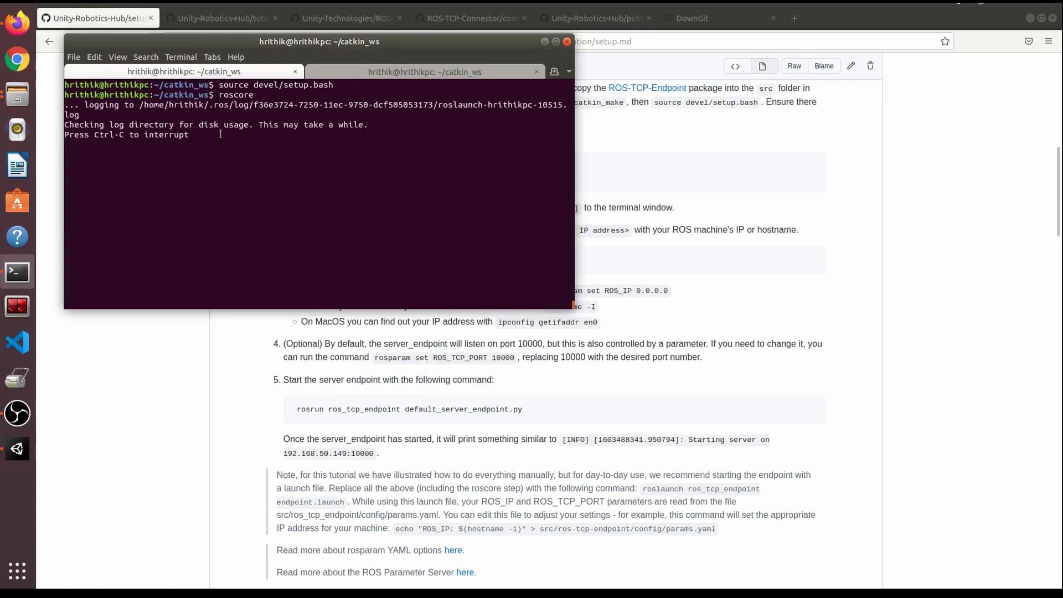
triple_click(182, 125)
triple_click(175, 135)
click(209, 143)
Look up the machine's IP address by running hostname -I in the second terminal tab, with the terminal moved off the guide text.
click(348, 72)
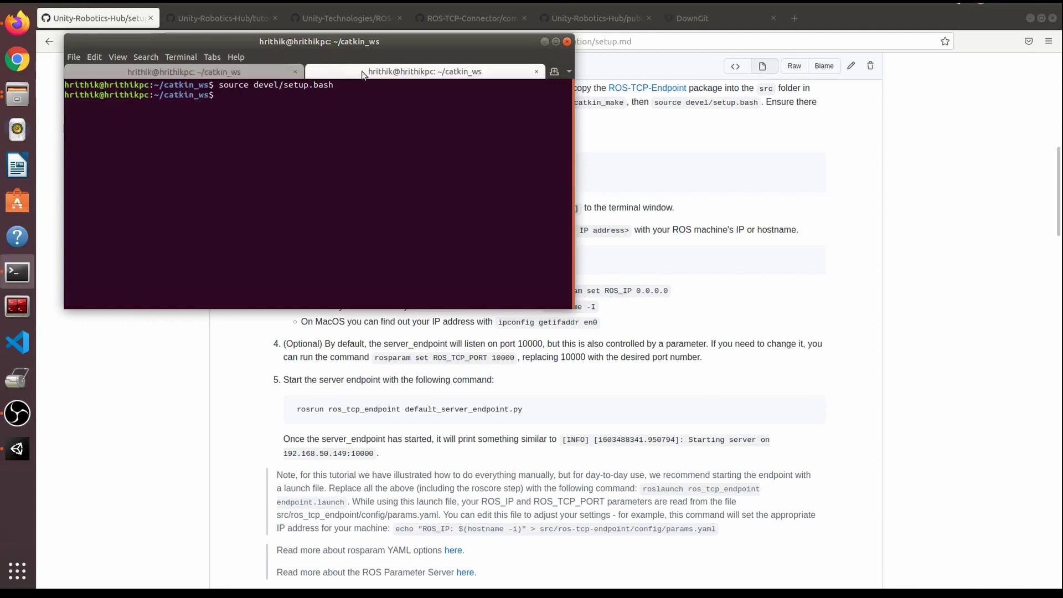
drag(370, 43, 955, 231)
text(hostname)
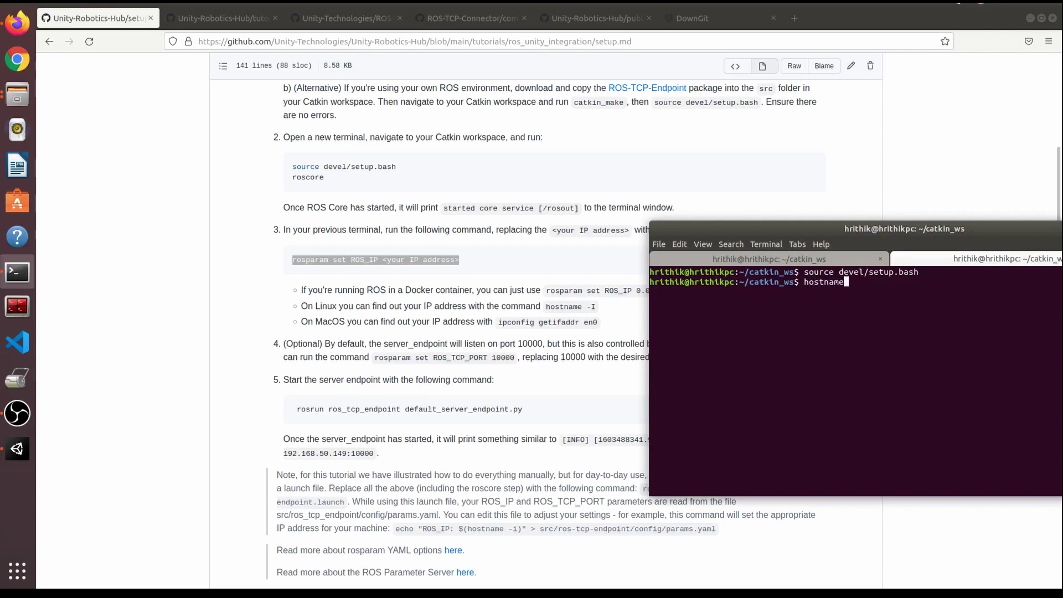
text( -I)
key(Return)
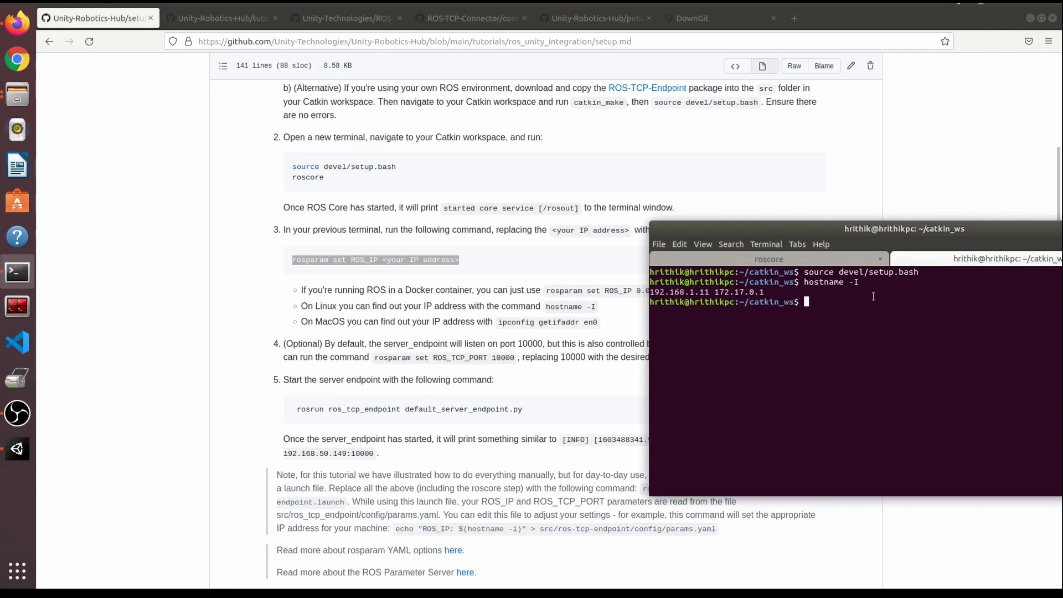
double_click(665, 292)
click(665, 291)
double_click(684, 290)
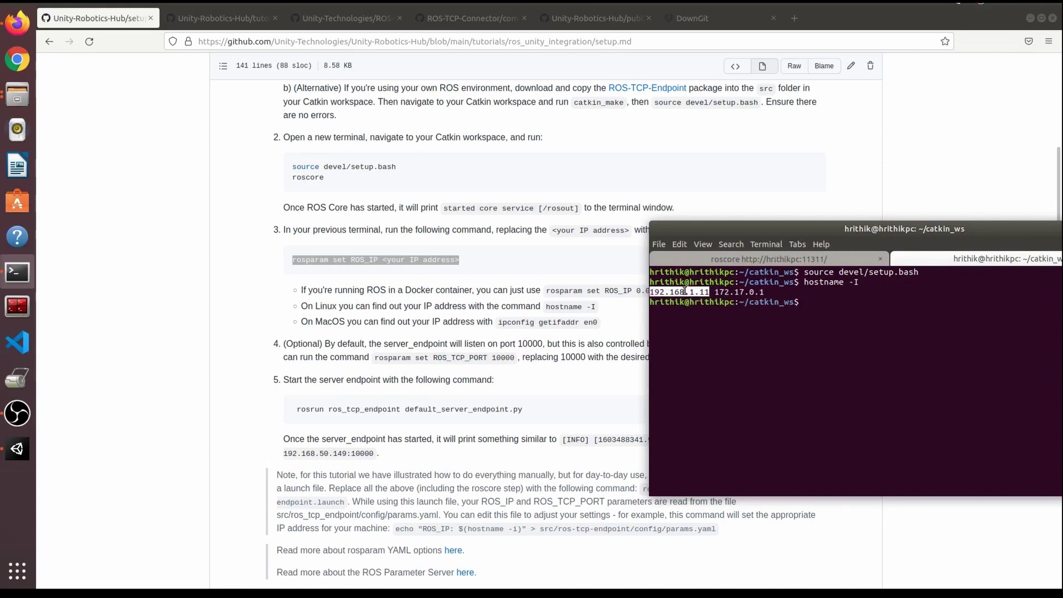
Check the roscore output in the first terminal tab, reposition the window and return to the second tab.
click(839, 263)
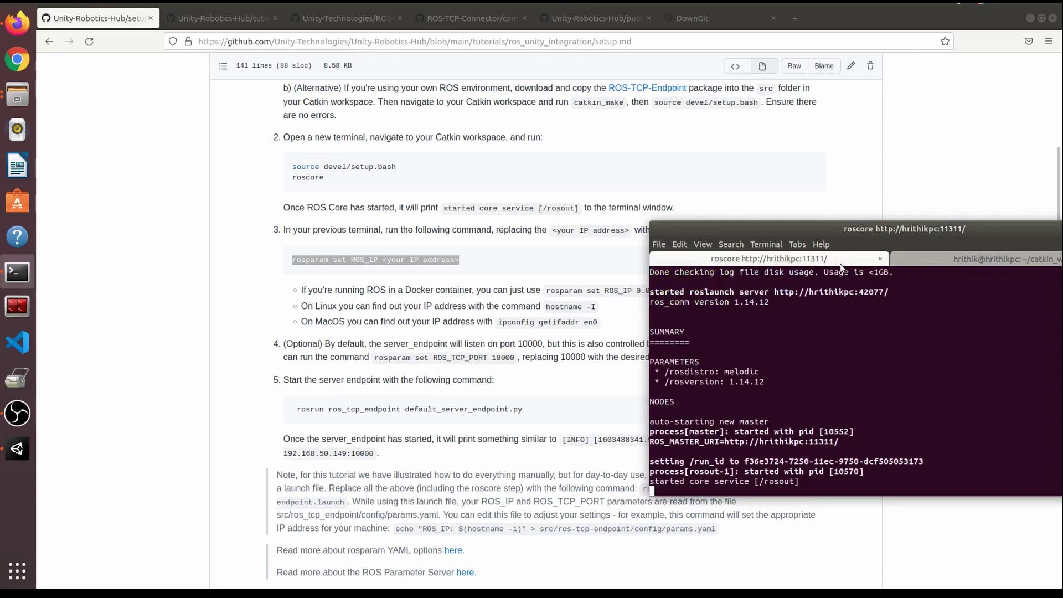
drag(924, 229, 831, 229)
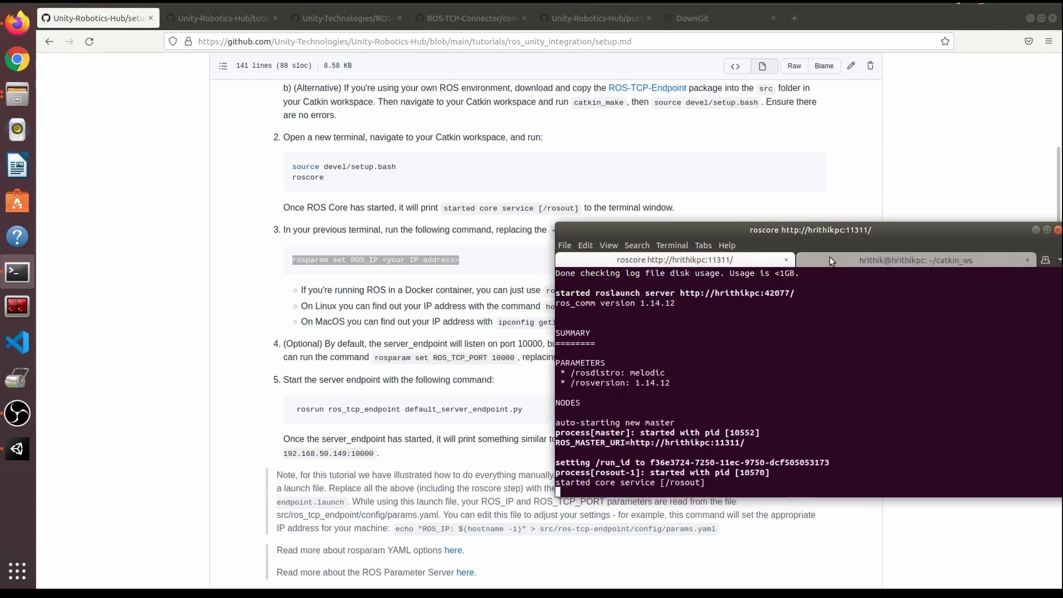
click(829, 257)
click(719, 301)
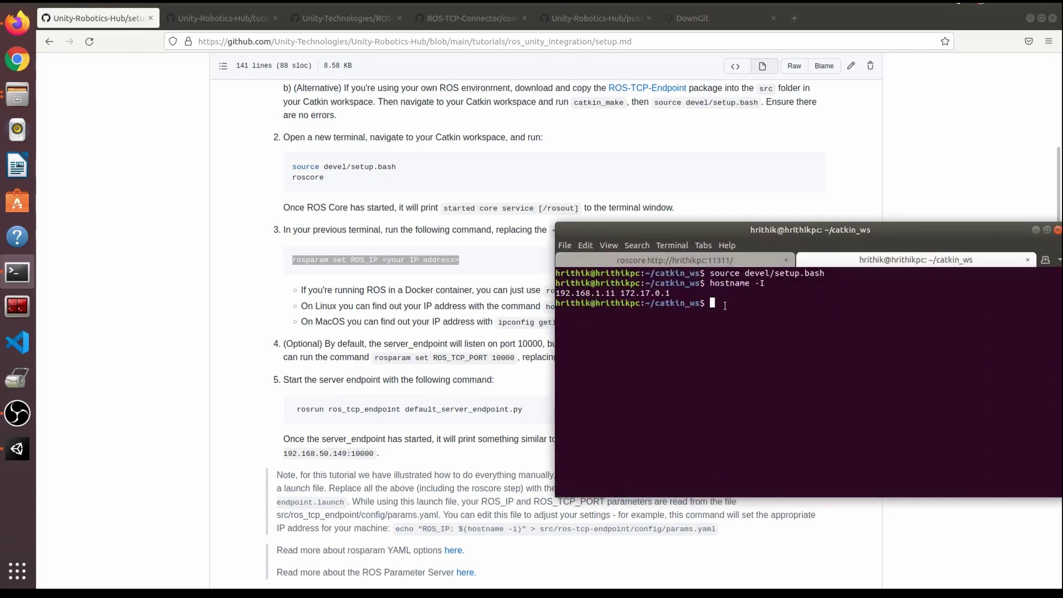
Paste the copied rosparam set ROS_IP command at the second tab's prompt and delete its IP address placeholder.
key(alt+Tab)
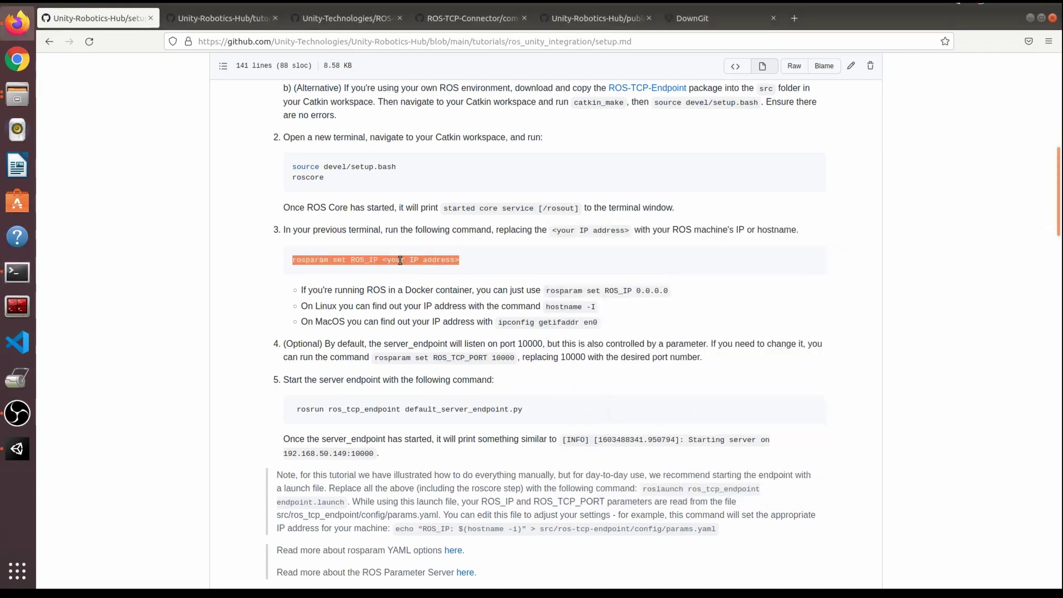
click(33, 266)
right_click(763, 300)
click(779, 327)
key(BackSpace)
key(BackSpace)
key(BackSpace)
key(BackSpace)
key(BackSpace)
key(BackSpace)
key(BackSpace)
key(BackSpace)
key(BackSpace)
key(BackSpace)
key(BackSpace)
key(BackSpace)
key(BackSpace)
key(BackSpace)
key(BackSpace)
key(BackSpace)
key(BackSpace)
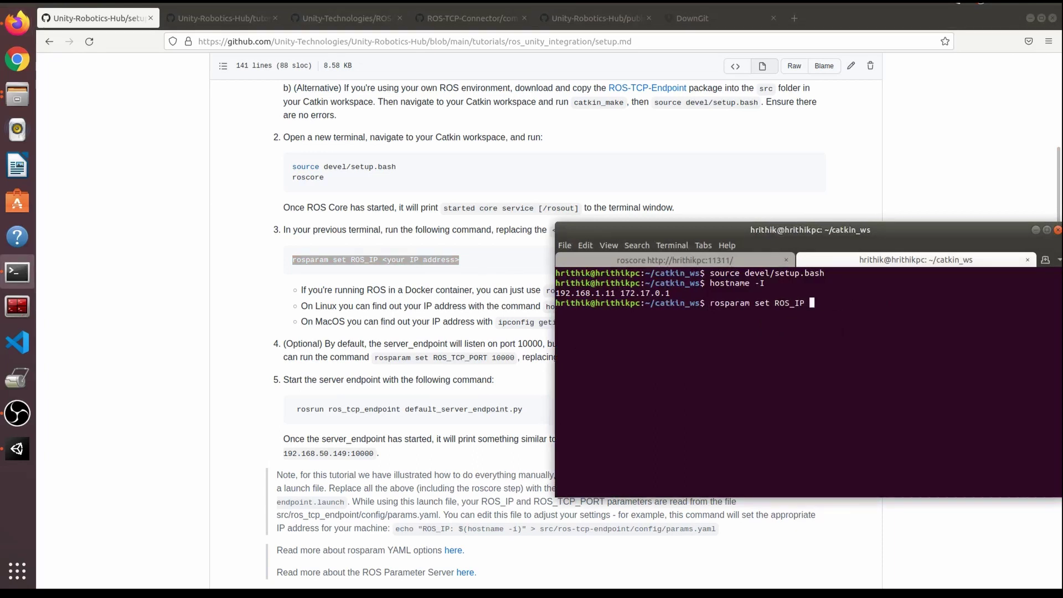
Complete the rosparam set ROS_IP command with 192.168.1.11 copied from the hostname output and run it.
double_click(575, 293)
right_click(571, 293)
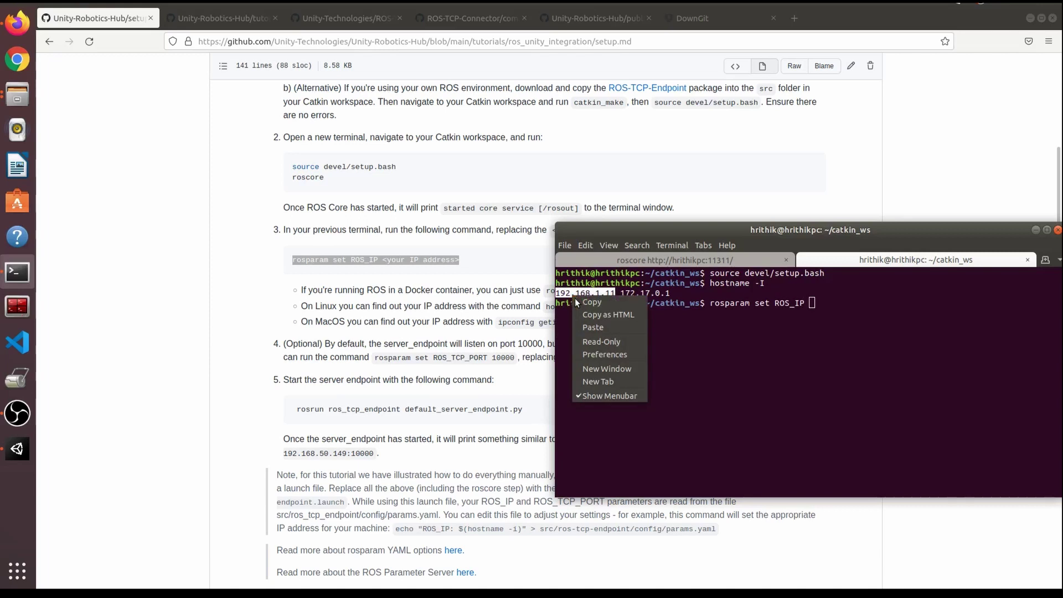
click(584, 308)
click(877, 311)
right_click(876, 311)
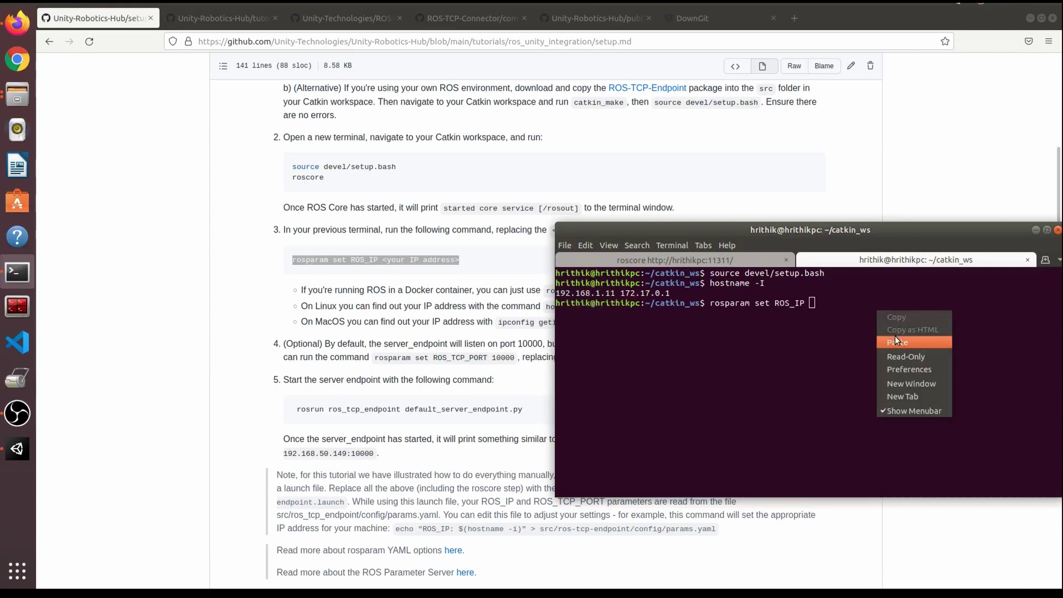
click(819, 303)
right_click(822, 301)
click(841, 325)
key(Return)
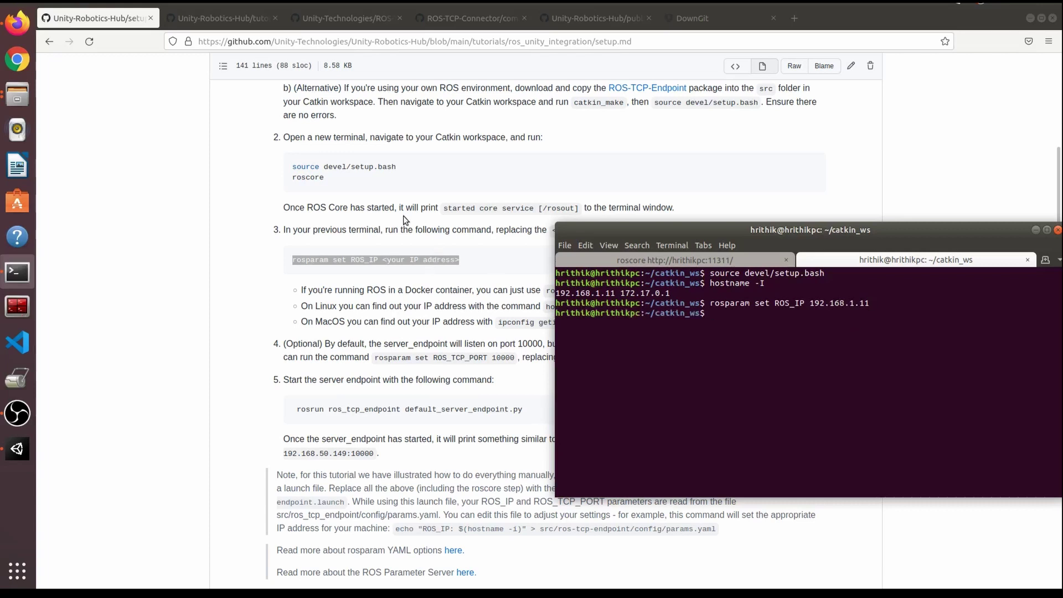
Copy rosrun ros_tcp_endpoint default_server_endpoint.py from the guide and run it in the second terminal tab to start the server endpoint.
triple_click(357, 411)
right_click(357, 411)
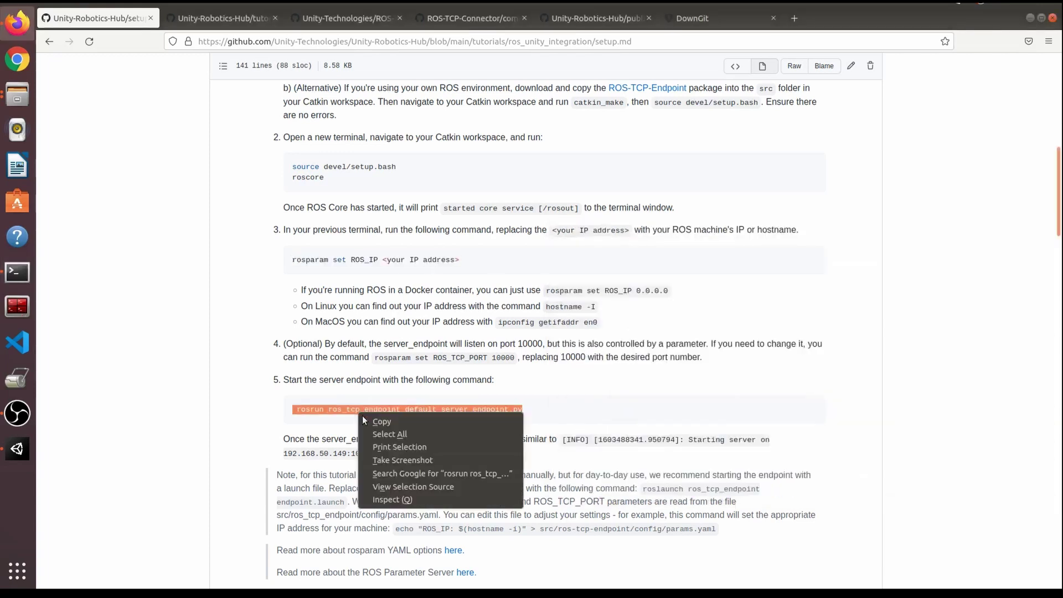
click(367, 420)
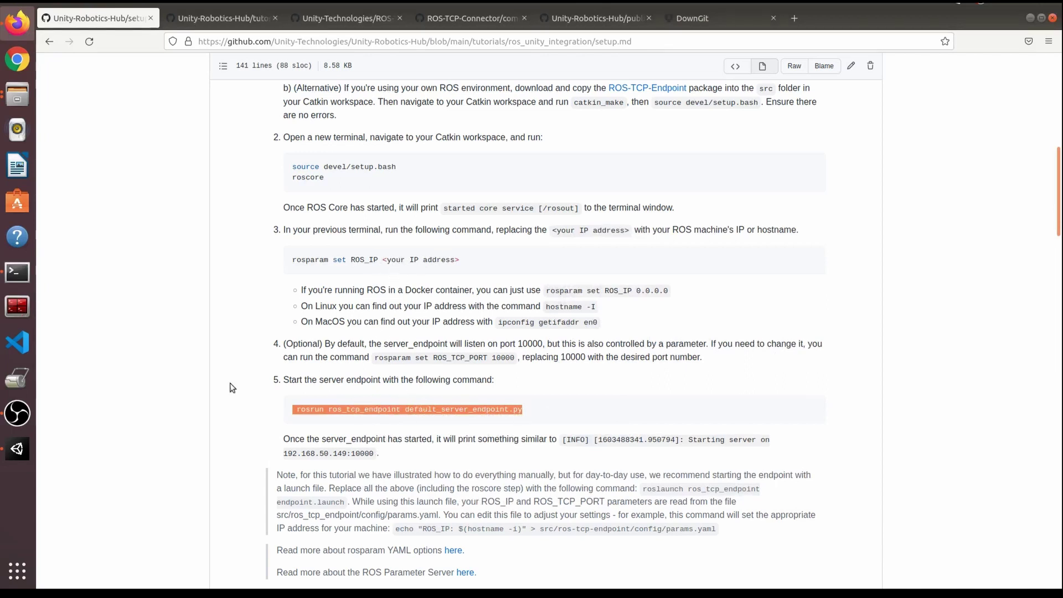
click(31, 271)
right_click(727, 317)
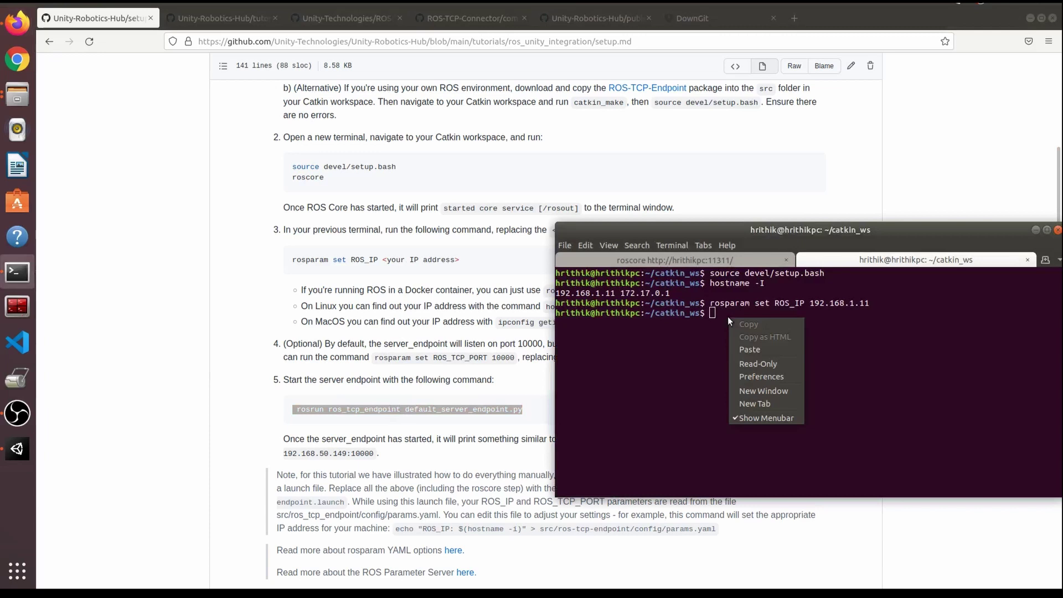
click(743, 349)
key(Return)
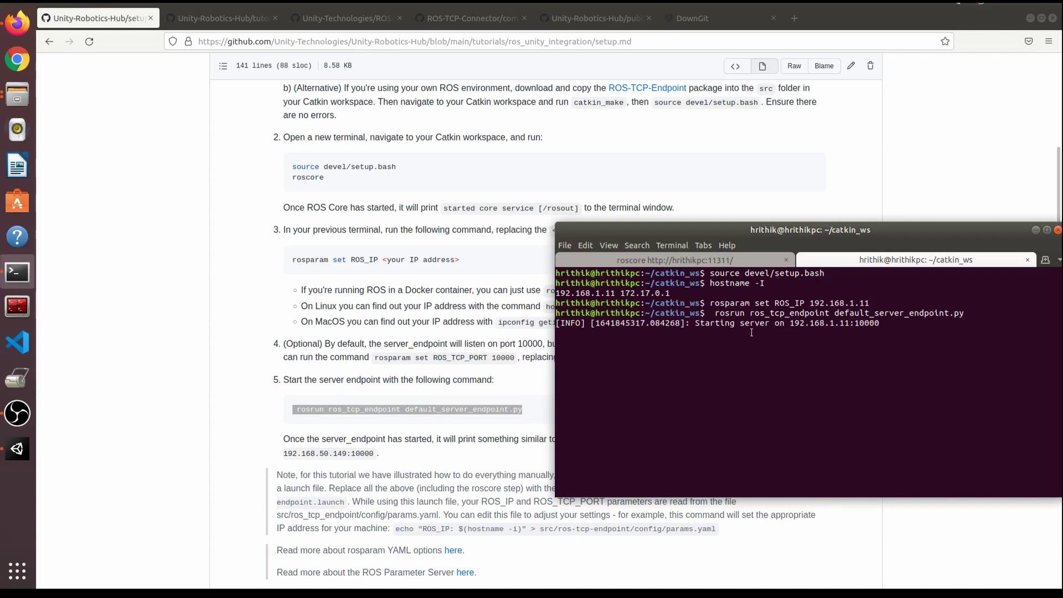
drag(789, 323, 869, 325)
click(912, 287)
Minimize the terminal, switch to Unity, open the ROS Settings and clear the ROS IP Address.
click(1036, 229)
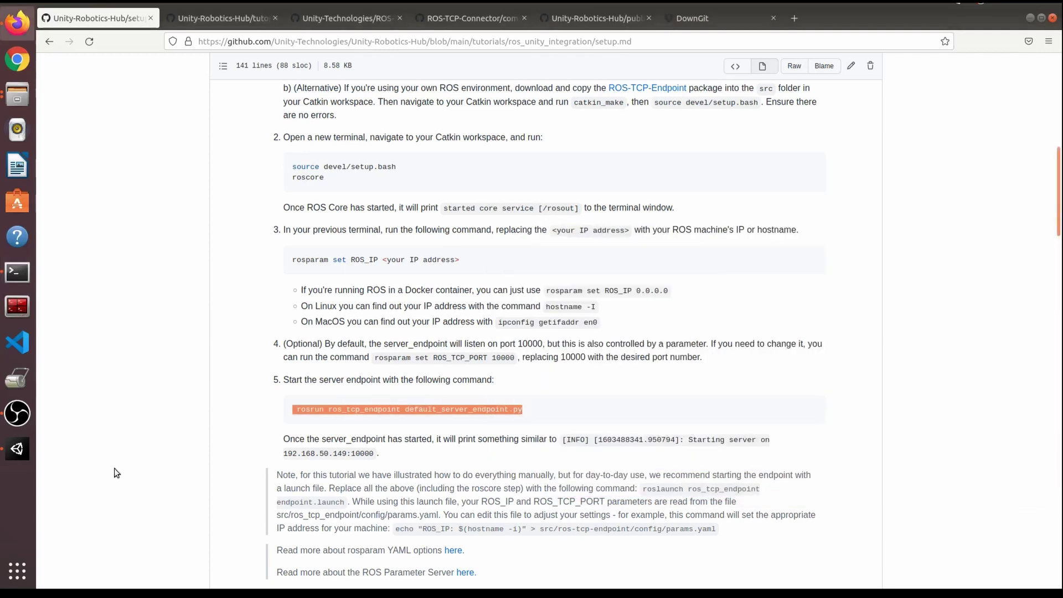
click(17, 449)
click(228, 28)
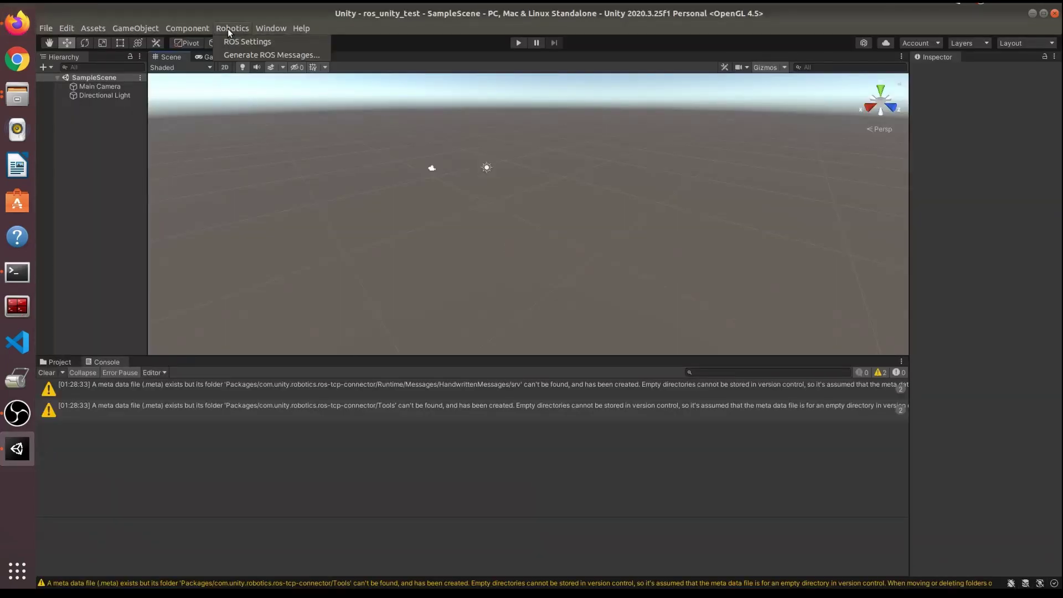
click(236, 42)
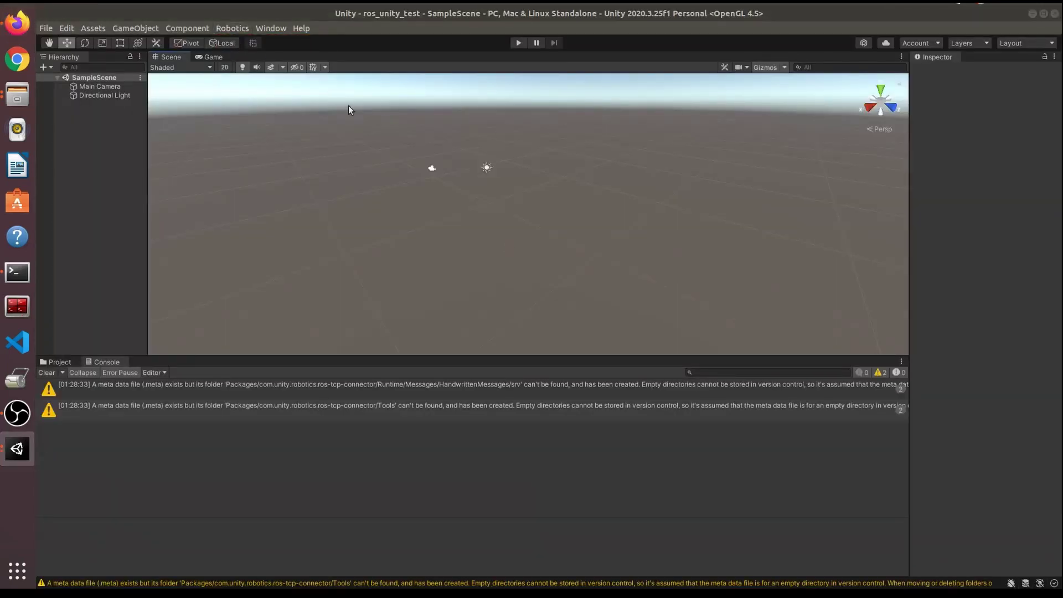
click(220, 86)
click(220, 87)
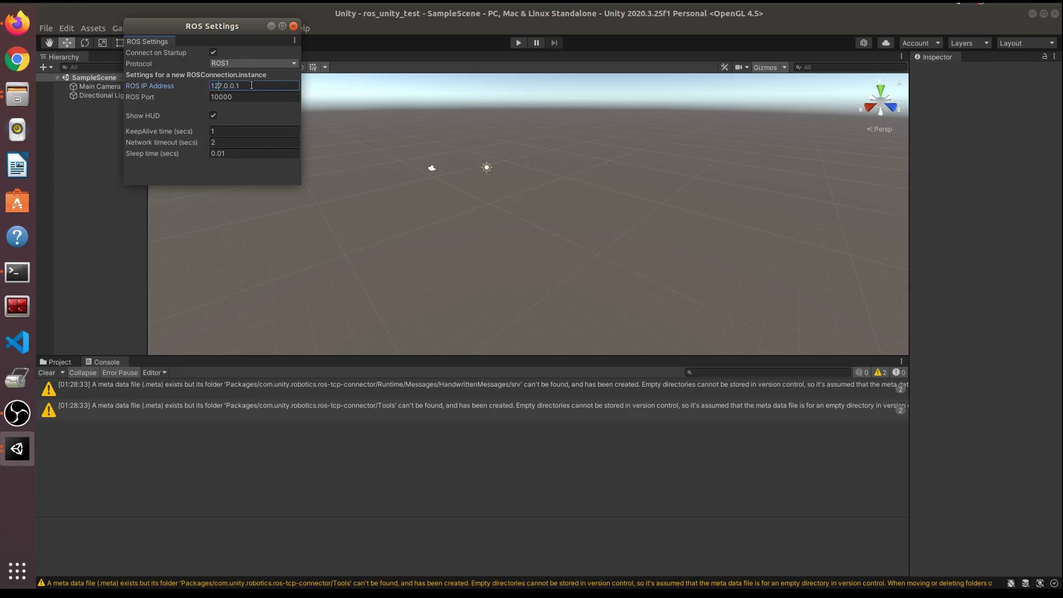
key(BackSpace)
Copy 192.168.1.11 from the terminal's hostname output and enter it as the ROS IP Address in Unity's ROS Settings.
click(18, 272)
double_click(584, 293)
right_click(586, 293)
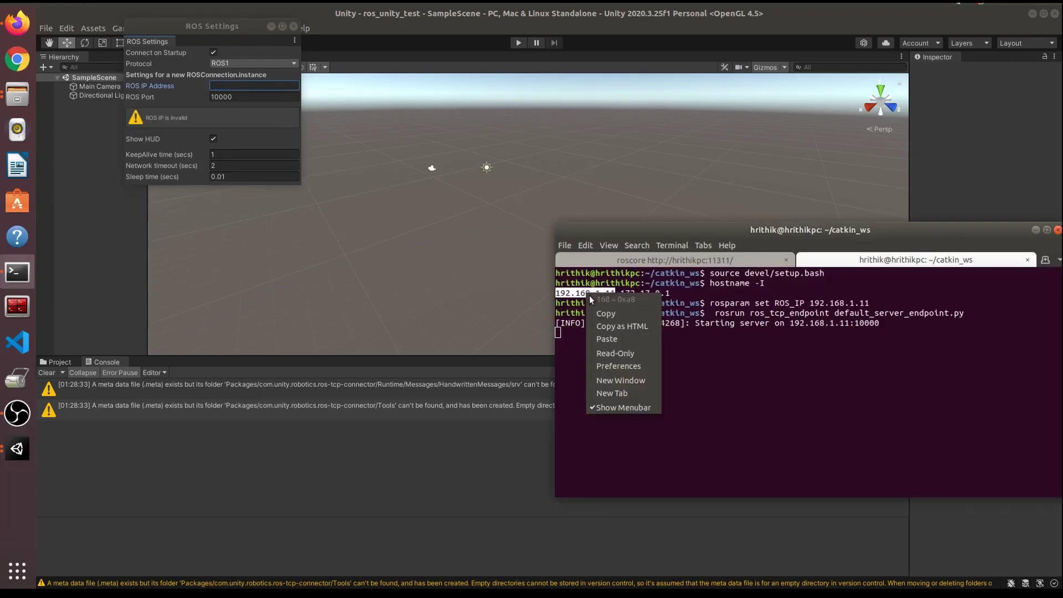
click(602, 313)
click(256, 86)
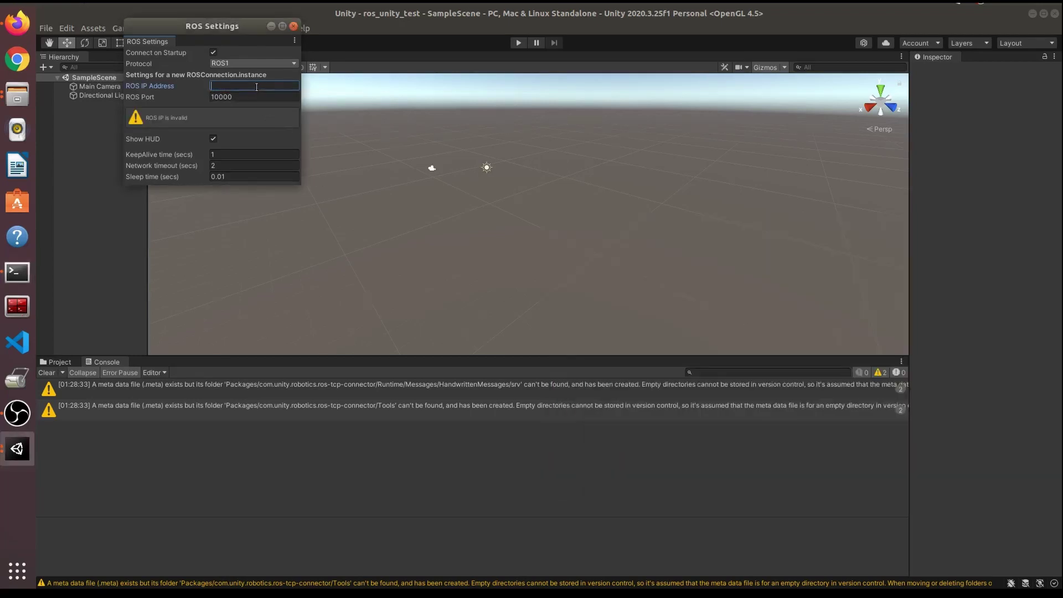
key(ctrl+v)
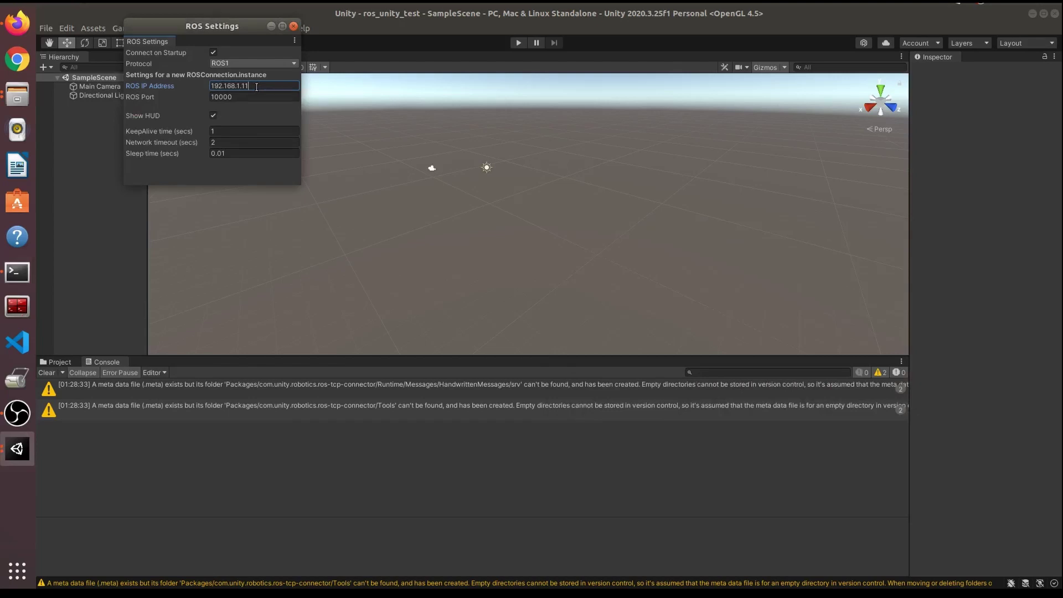
click(322, 128)
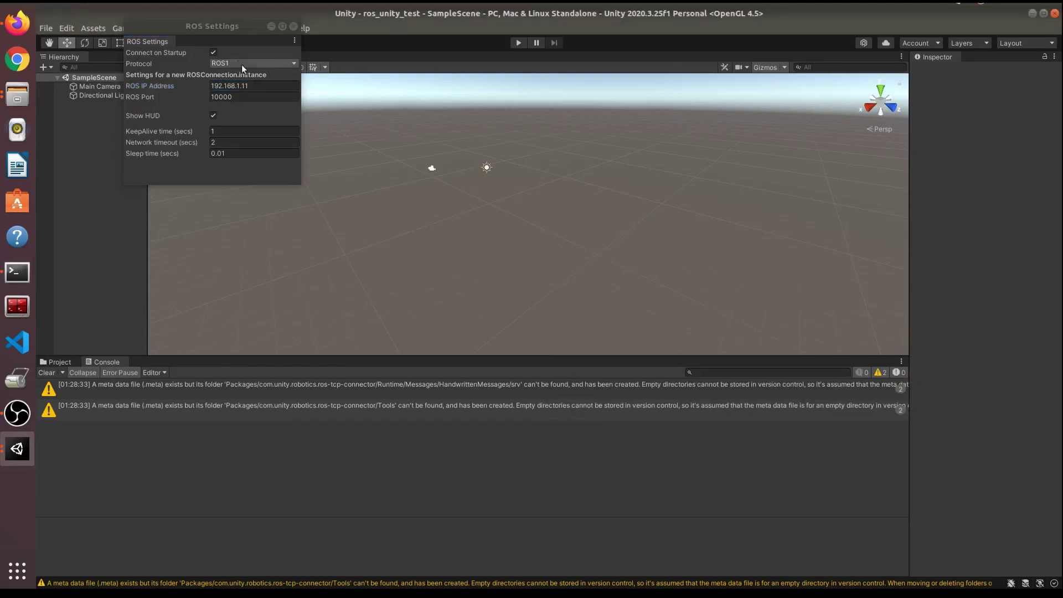
Review the protocol options, keep ROS1 and close the ROS Settings window.
click(224, 63)
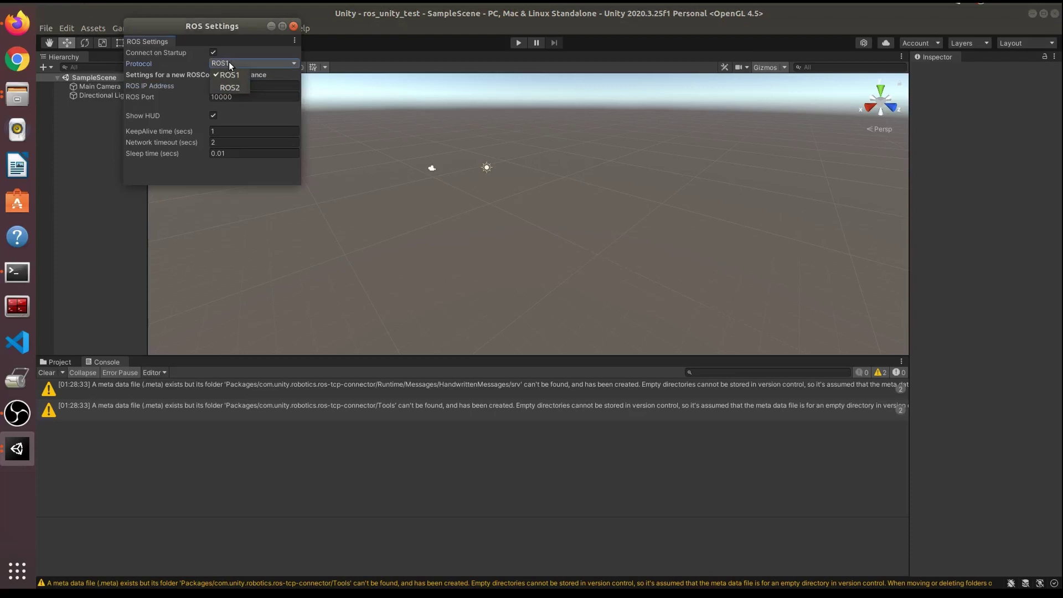
click(234, 61)
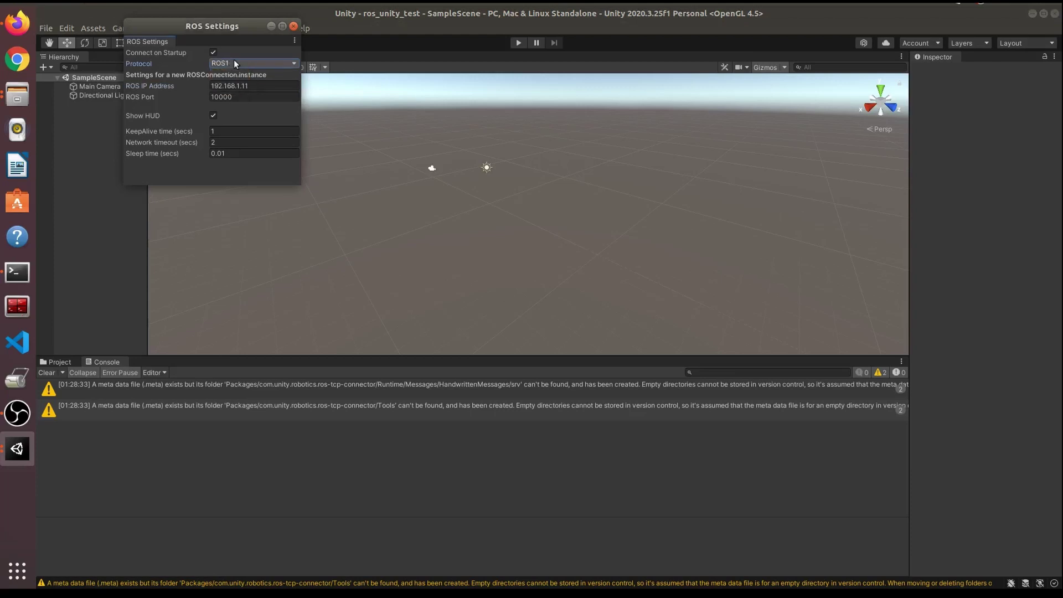
click(293, 27)
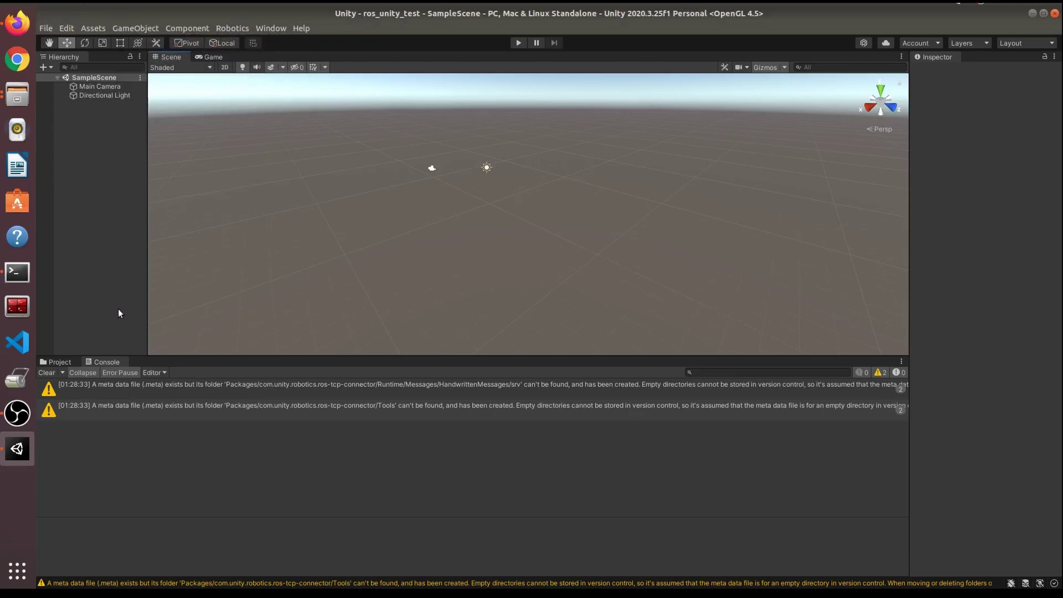
Create an empty GameObject in SampleScene and name it Ros Connection.
click(44, 64)
click(61, 78)
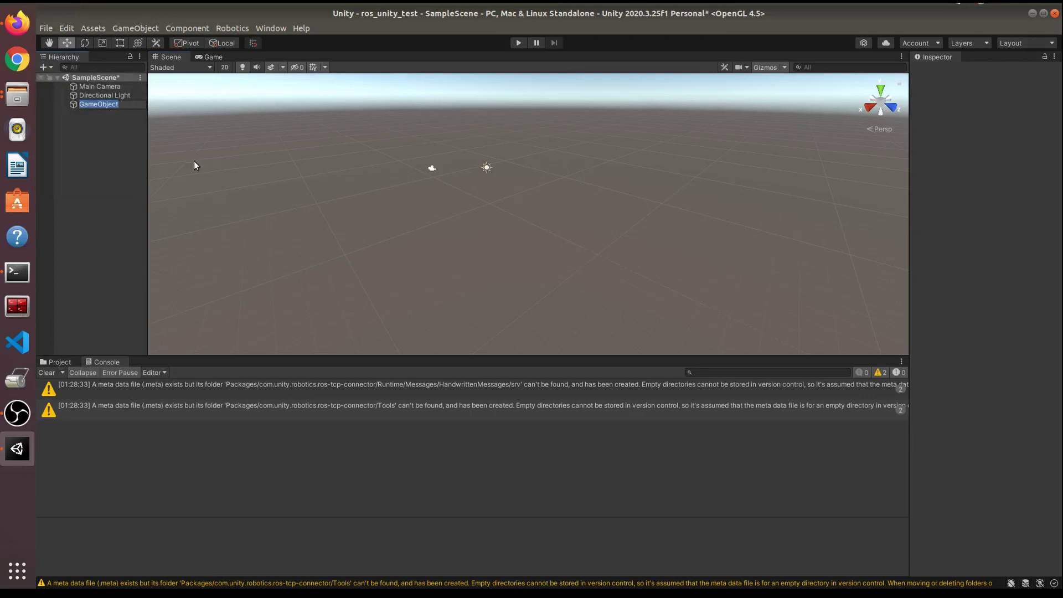
key(BackSpace)
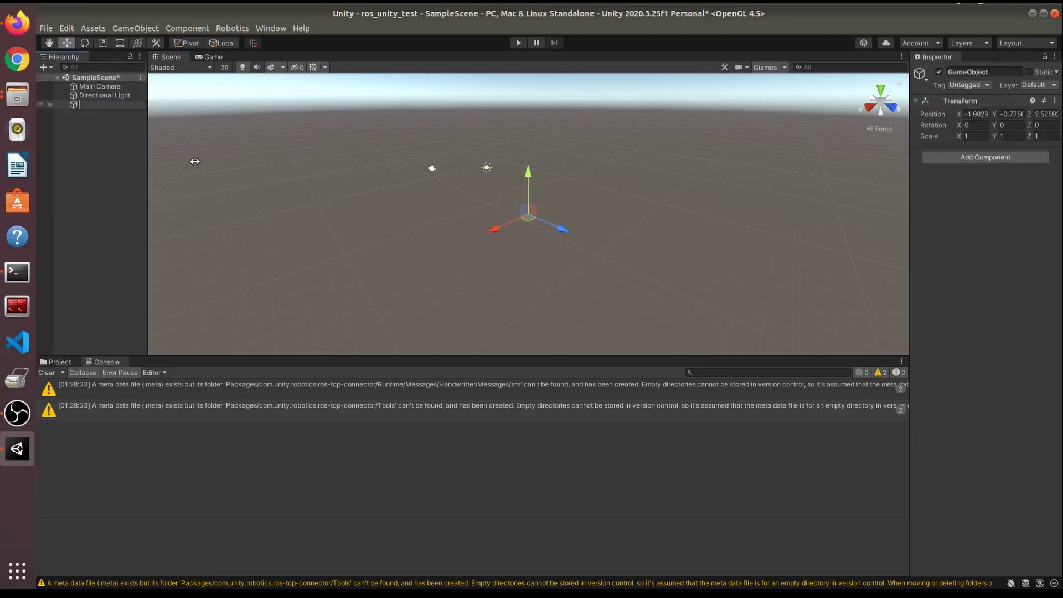
text(Ro)
key(Return)
text(os Connection)
key(Return)
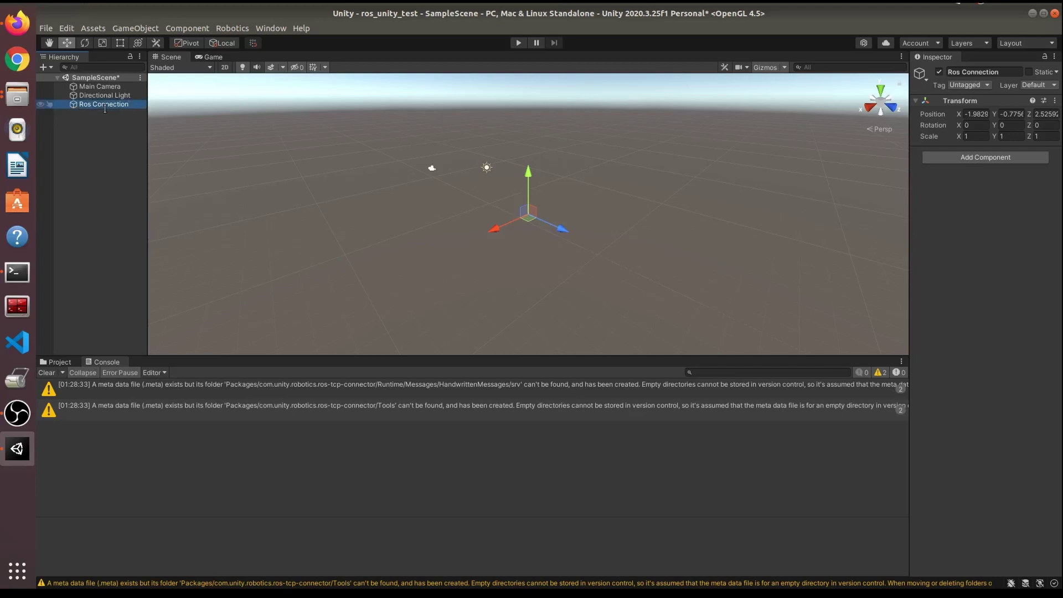
Search the components for "ros" and add the ROS Connection script to the Ros Connection object.
click(237, 140)
click(98, 105)
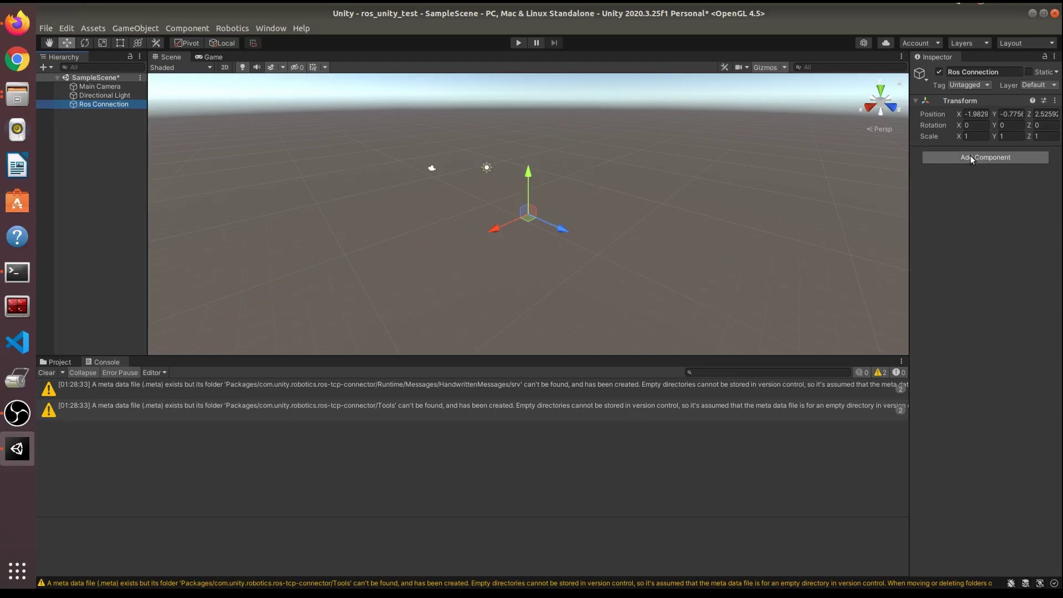
click(263, 149)
click(86, 105)
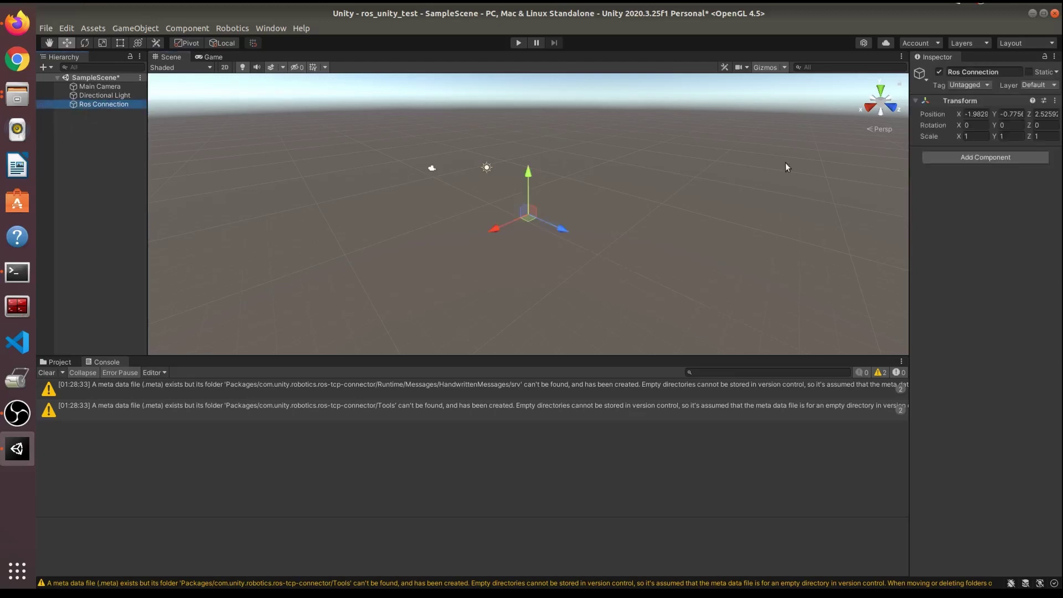
click(972, 157)
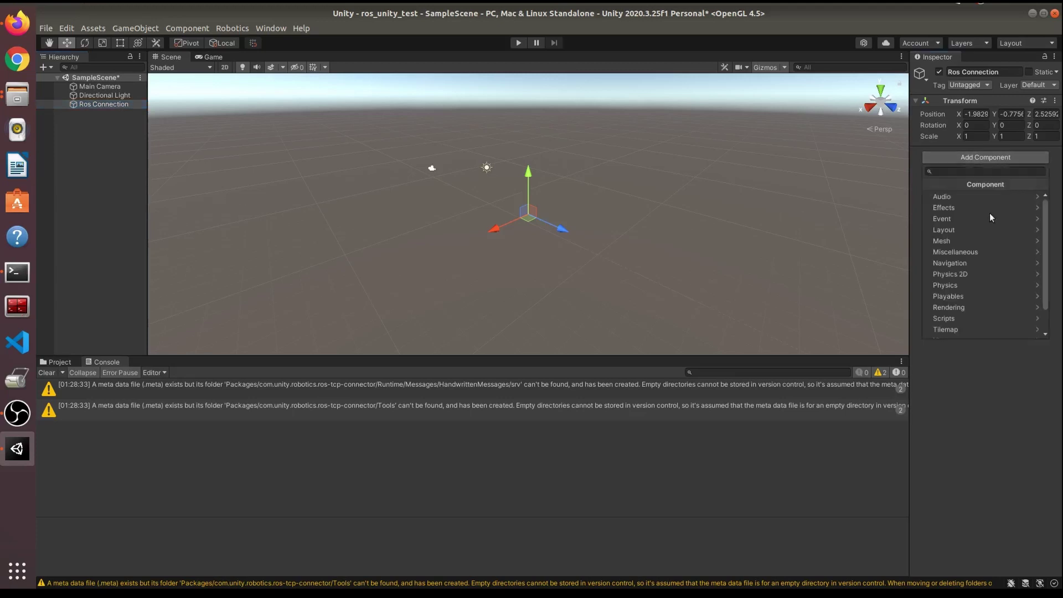
click(956, 170)
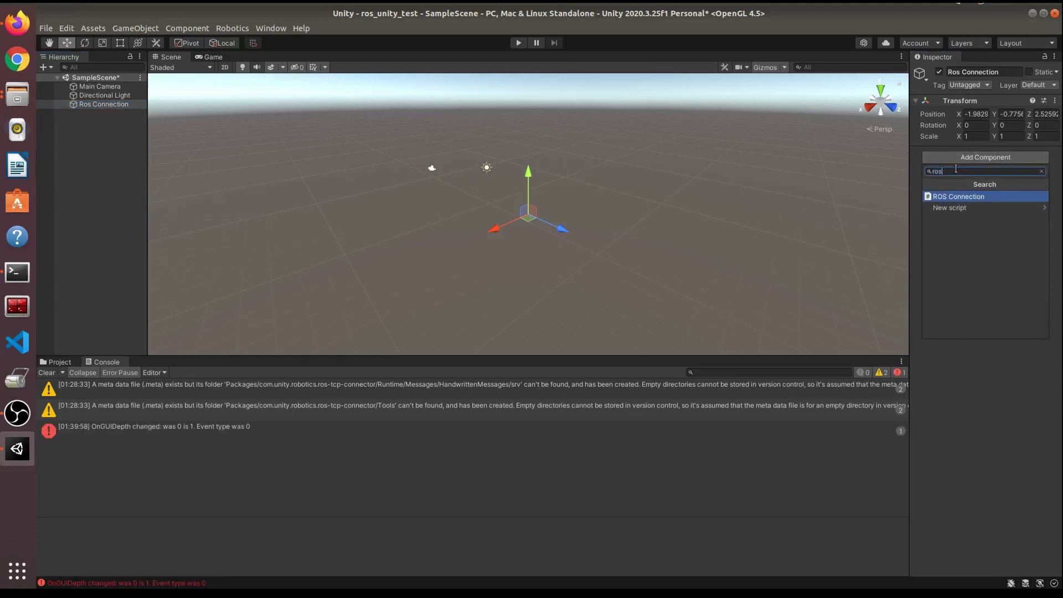
key(BackSpace)
key(BackSpace)
key(BackSpace)
text(ros)
click(961, 198)
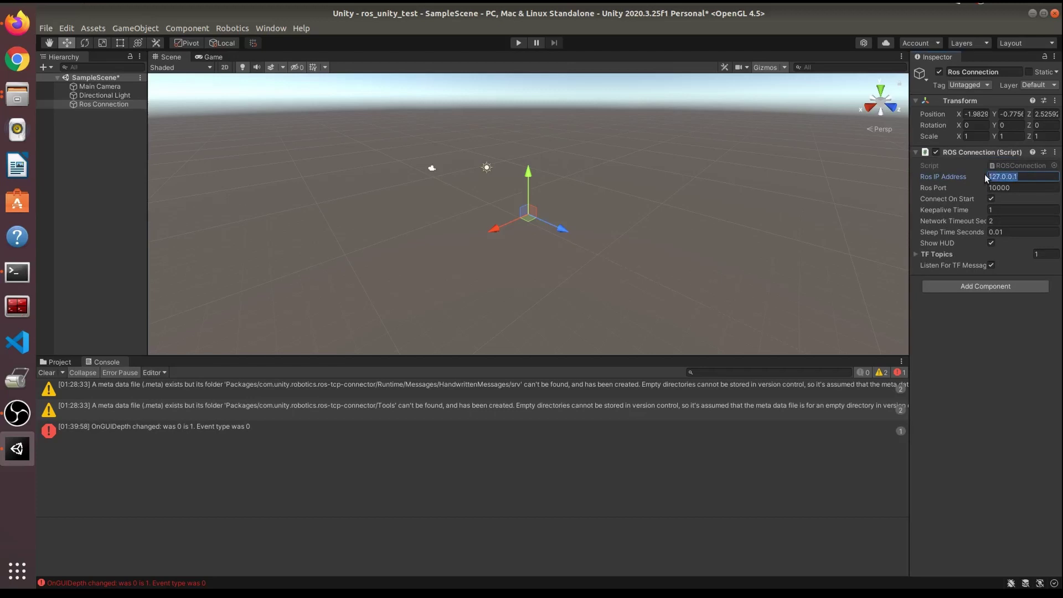
Set the Ros IP Address of the Ros Connection object's script to 192.168.1.11.
click(790, 211)
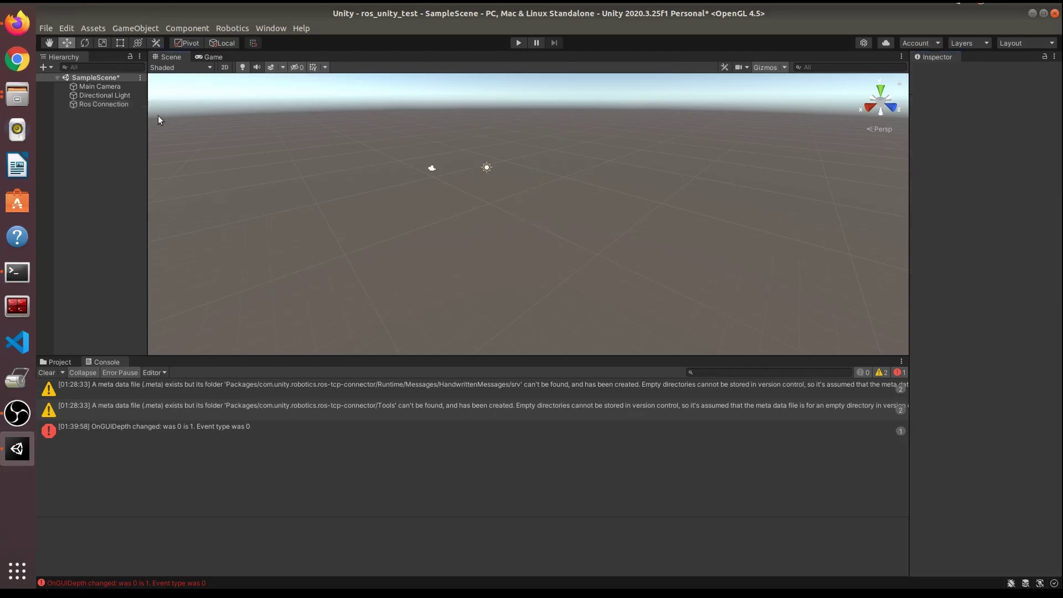
click(125, 103)
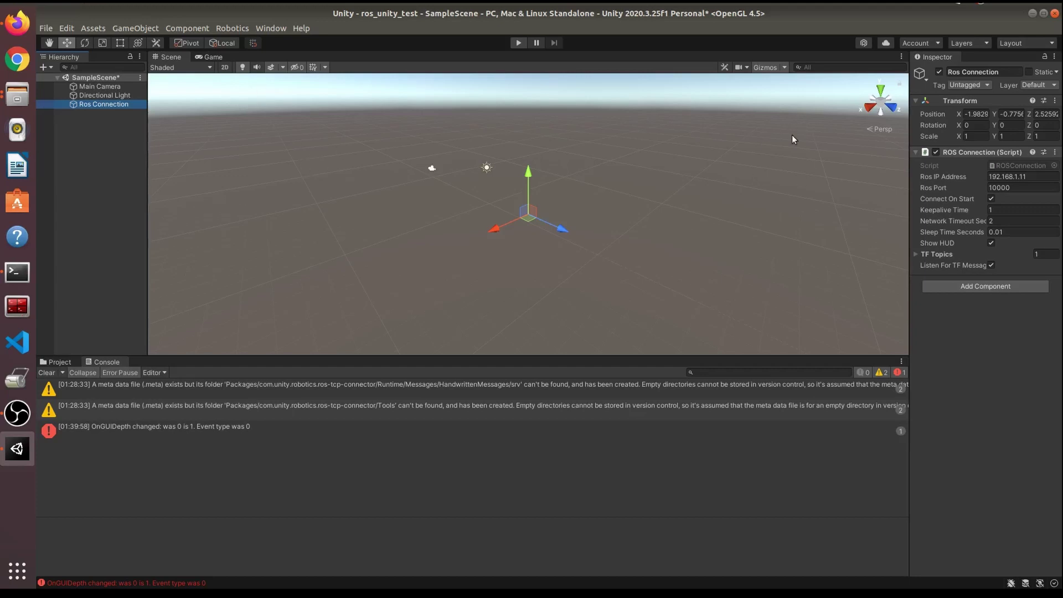
click(762, 189)
click(125, 105)
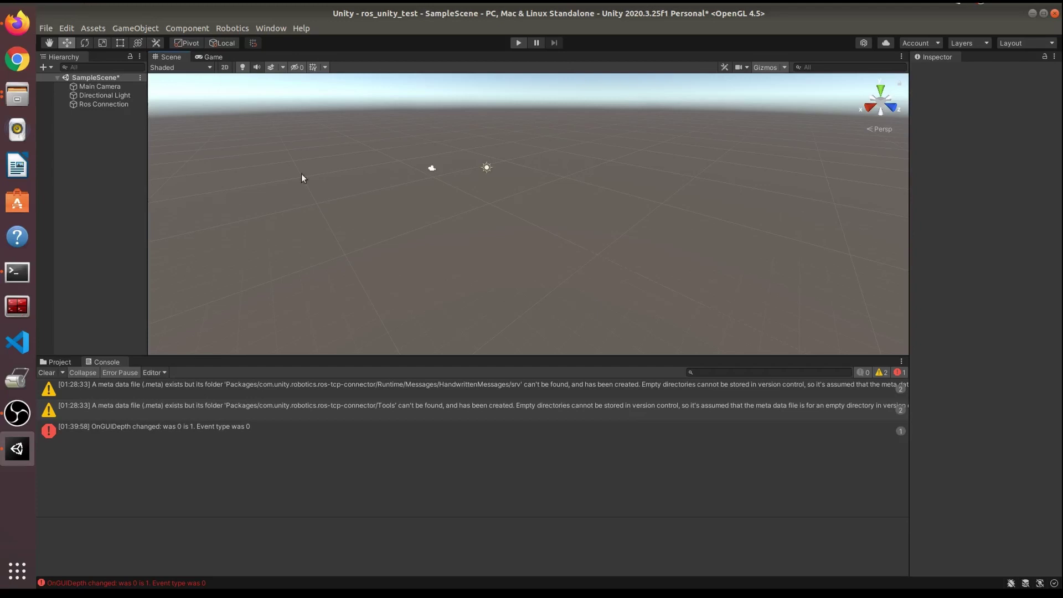
Run the scene in Play mode to start the ROS connection.
click(46, 28)
mouse_move(67, 28)
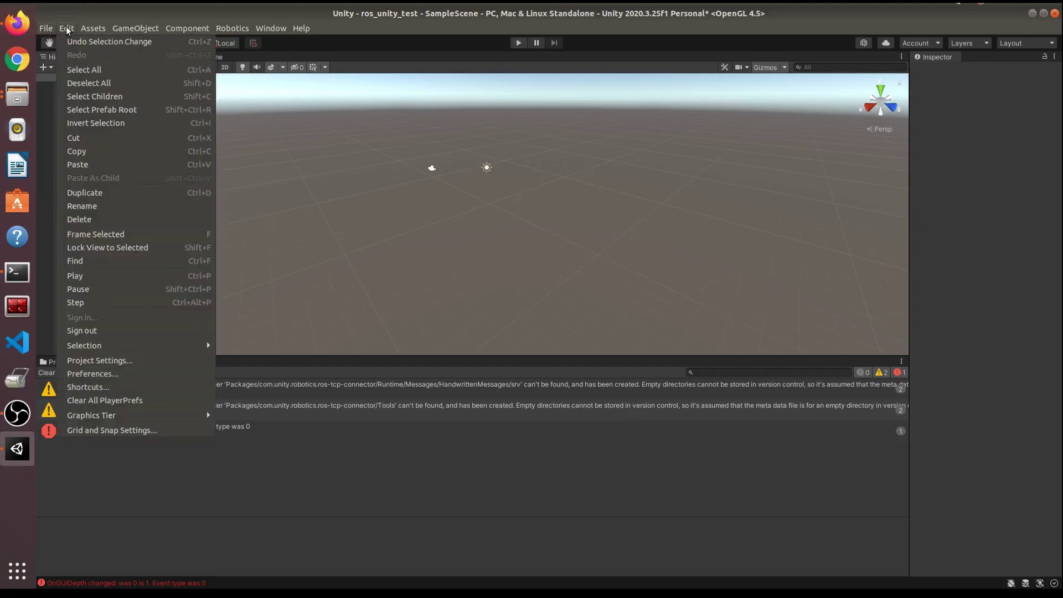
click(103, 277)
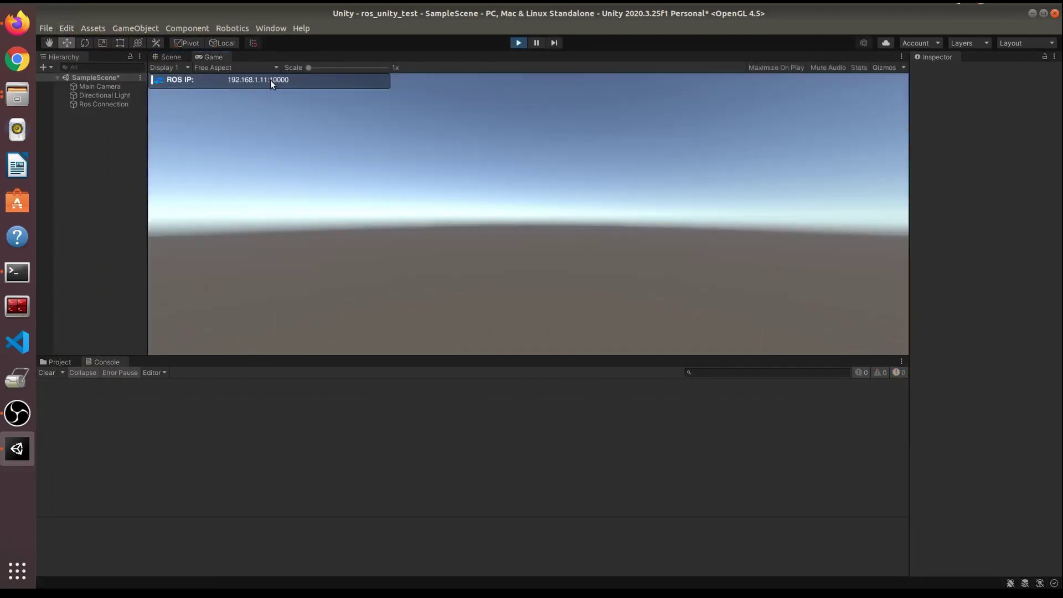
Switch to the terminal and examine the server endpoint's output for Unity's incoming connection, comparing it with the ROS IP in the Game view.
click(17, 272)
double_click(753, 342)
triple_click(745, 333)
double_click(745, 333)
click(745, 333)
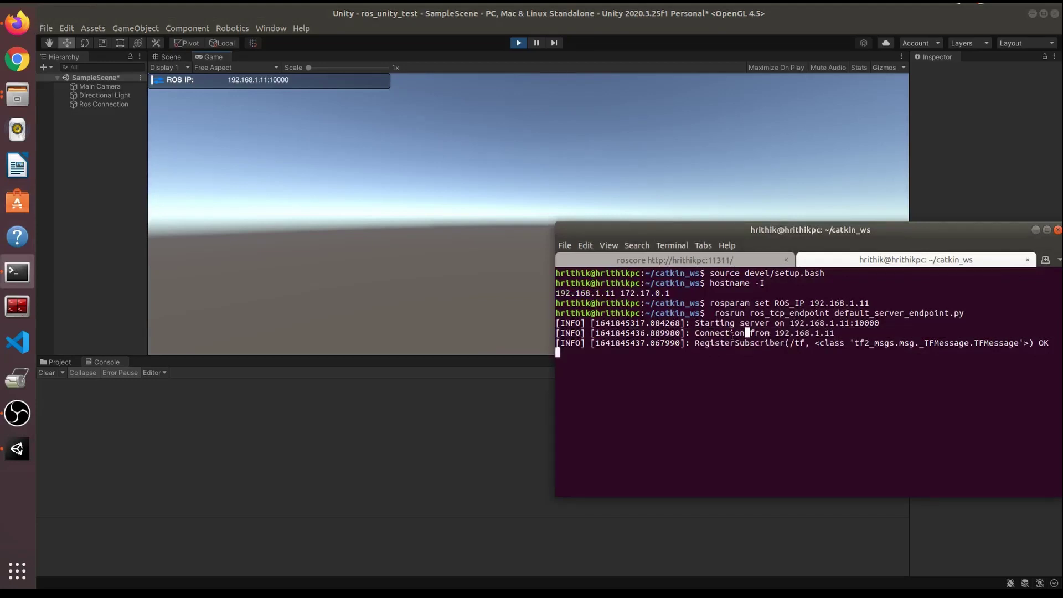
drag(695, 333, 833, 334)
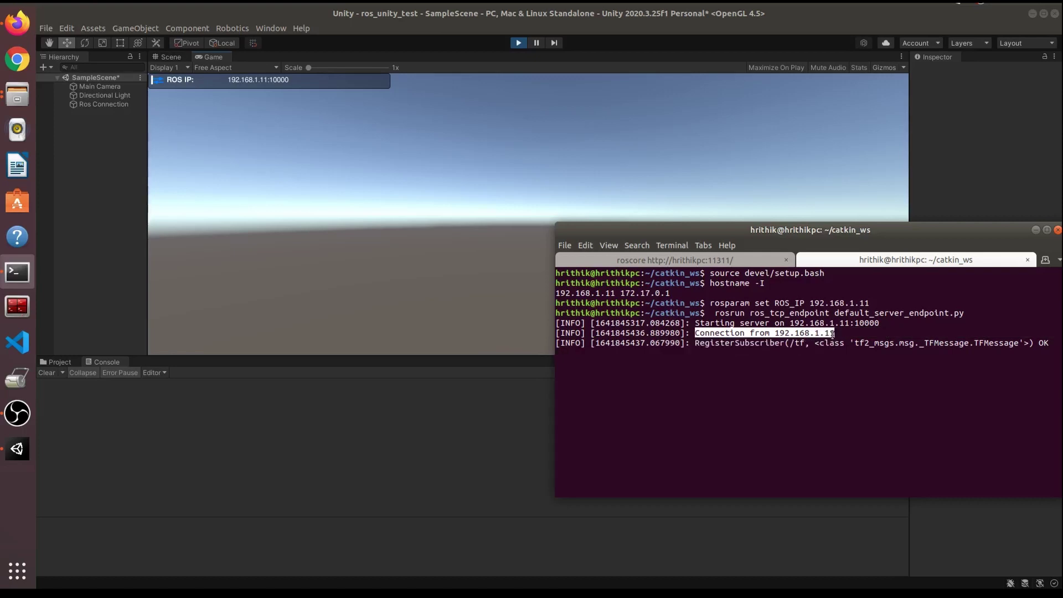
click(696, 333)
drag(695, 333, 832, 333)
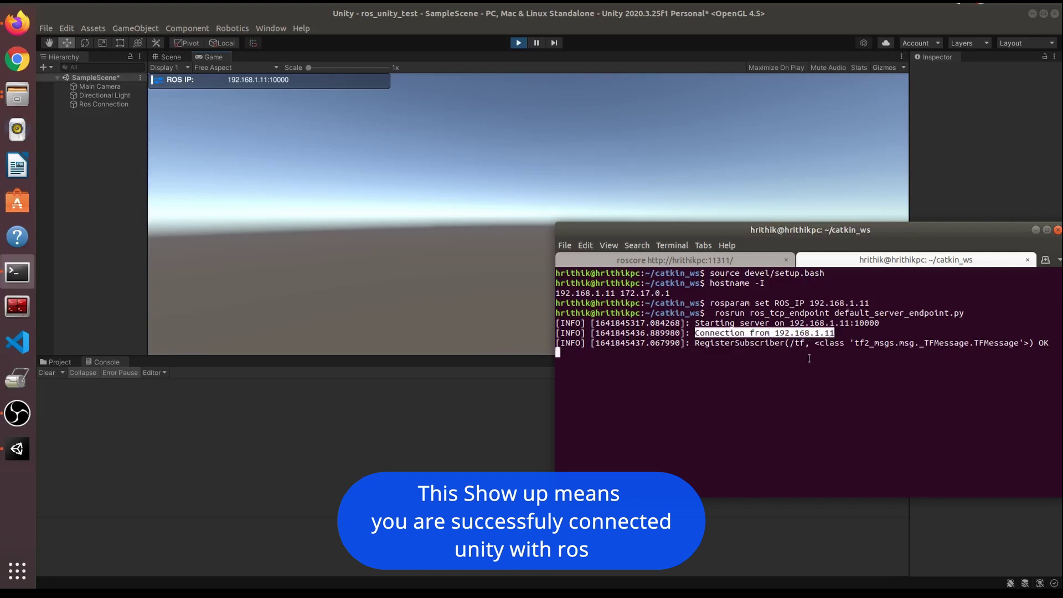
double_click(702, 333)
double_click(795, 343)
drag(691, 333, 835, 334)
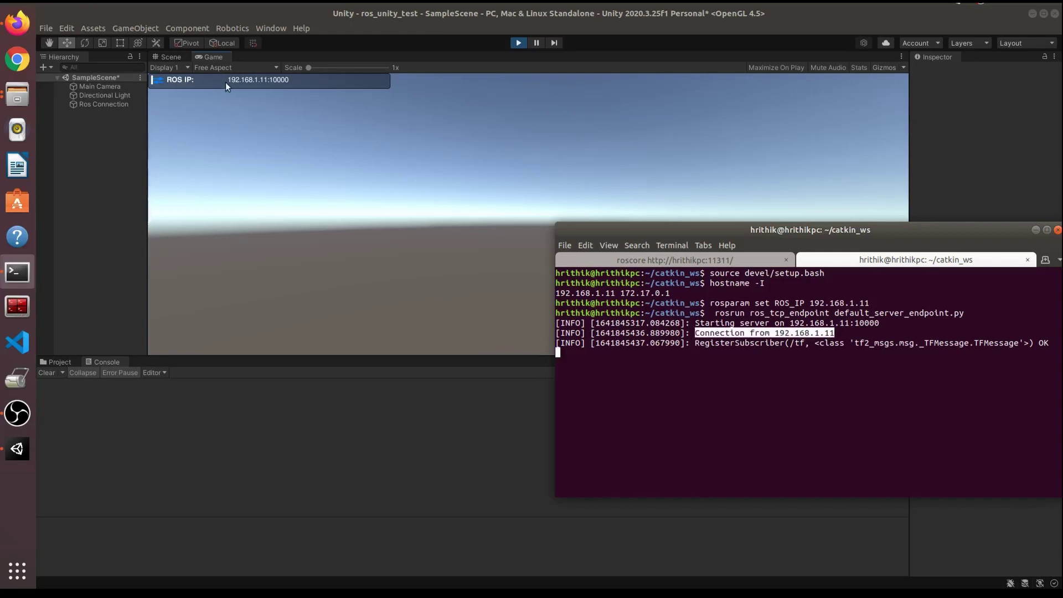
click(252, 139)
click(17, 272)
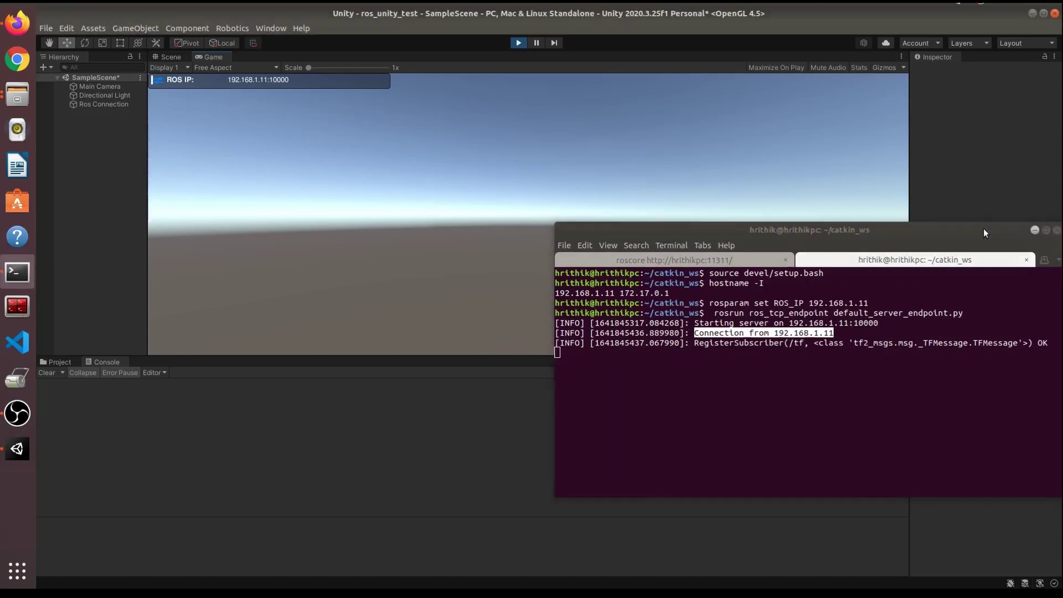
Return to Unity's Scene view, create another empty GameObject and clear its default name for renaming.
click(510, 152)
key(ctrl+1)
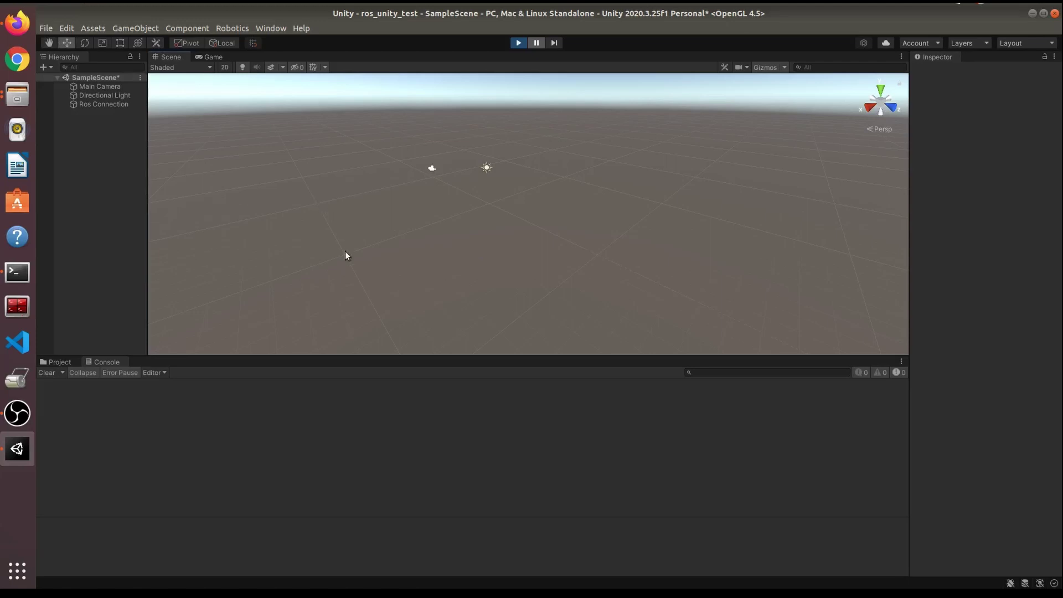
click(44, 64)
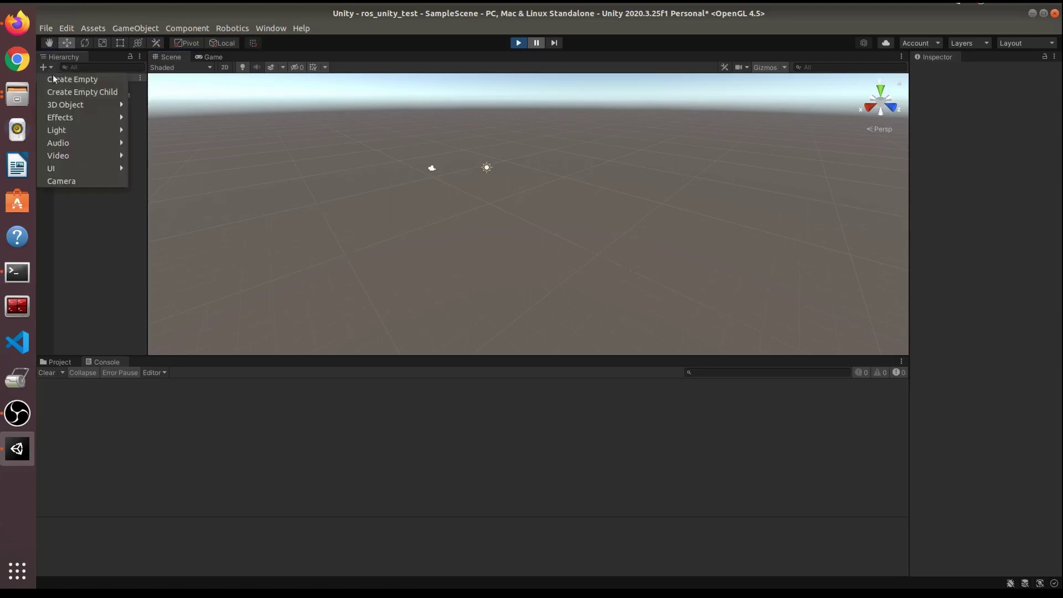
click(85, 82)
key(BackSpace)
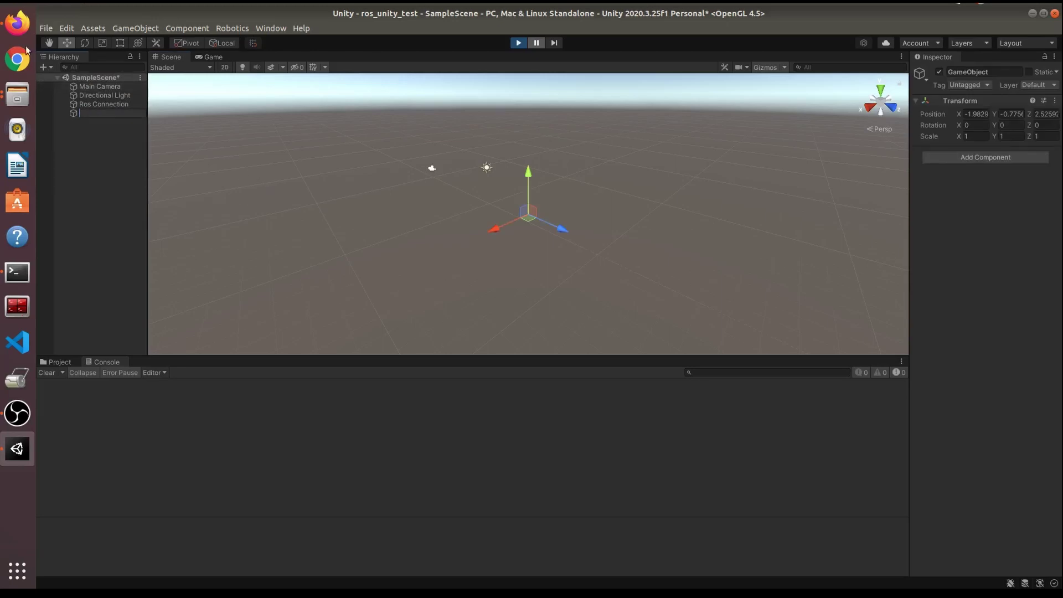
Switch to Firefox and read the ROS–Unity Integration: Publisher guide down to the Create Unity Publisher section.
click(17, 23)
triple_click(319, 199)
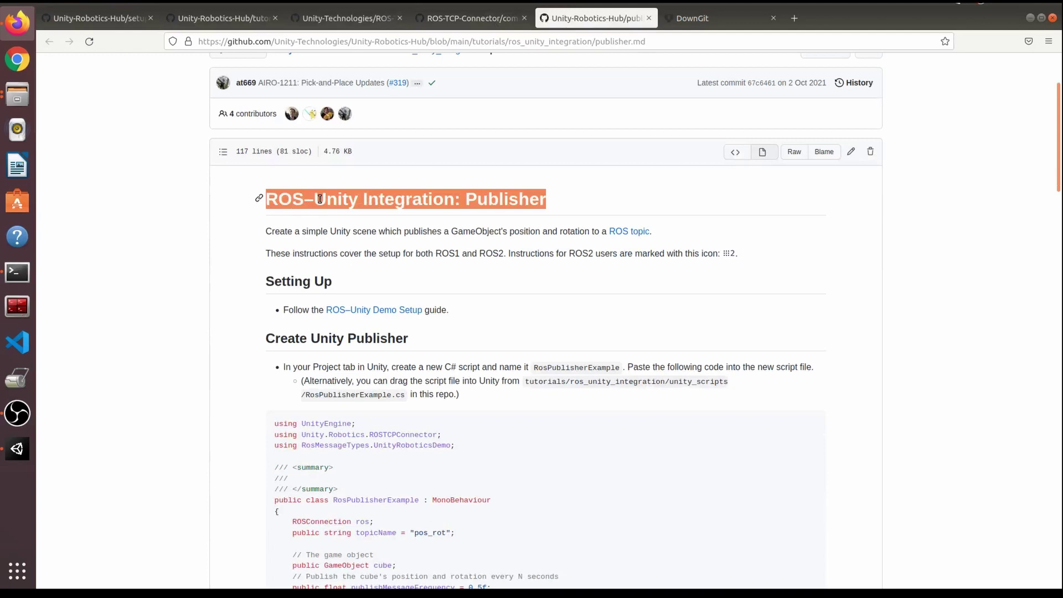
scroll(346, 316, down, 3)
scroll(494, 210, up, 5)
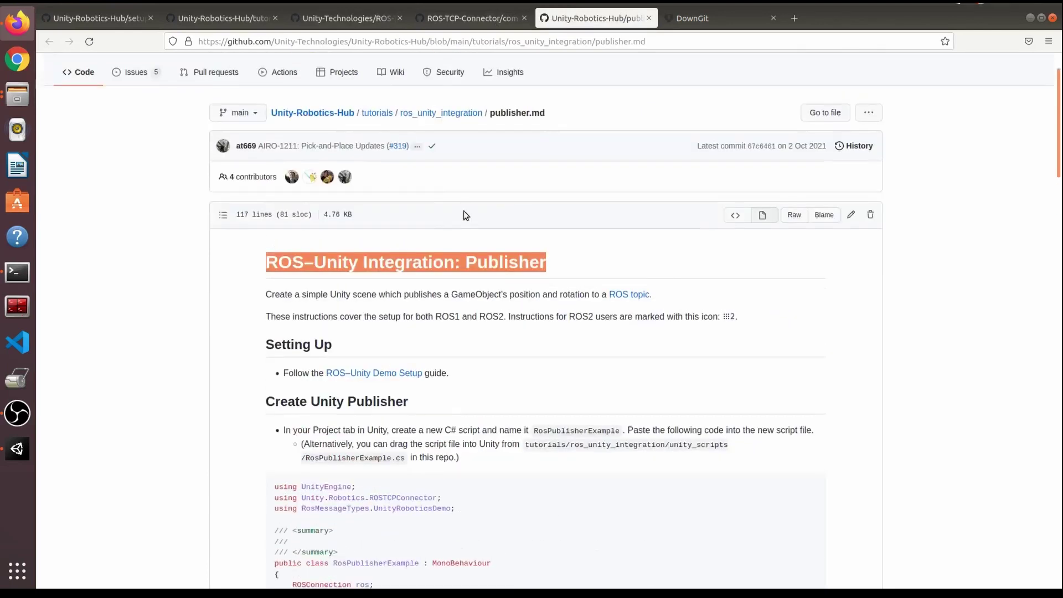
double_click(500, 267)
scroll(512, 332, down, 10)
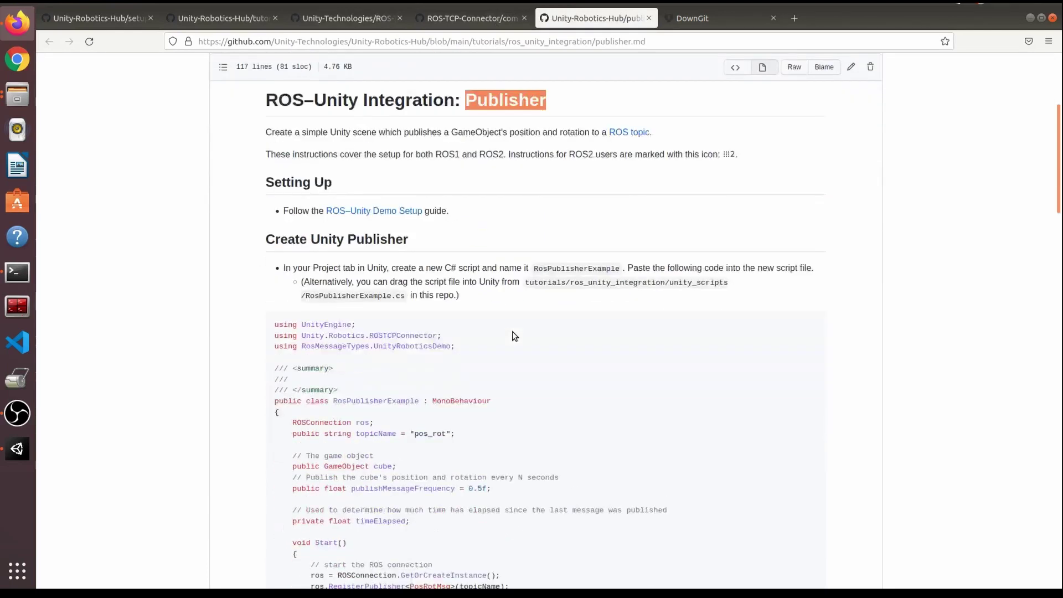
Find the script name in the guide's Create Unity Publisher section and highlight its RosPublisher part.
scroll(512, 332, up, 6)
scroll(513, 331, up, 3)
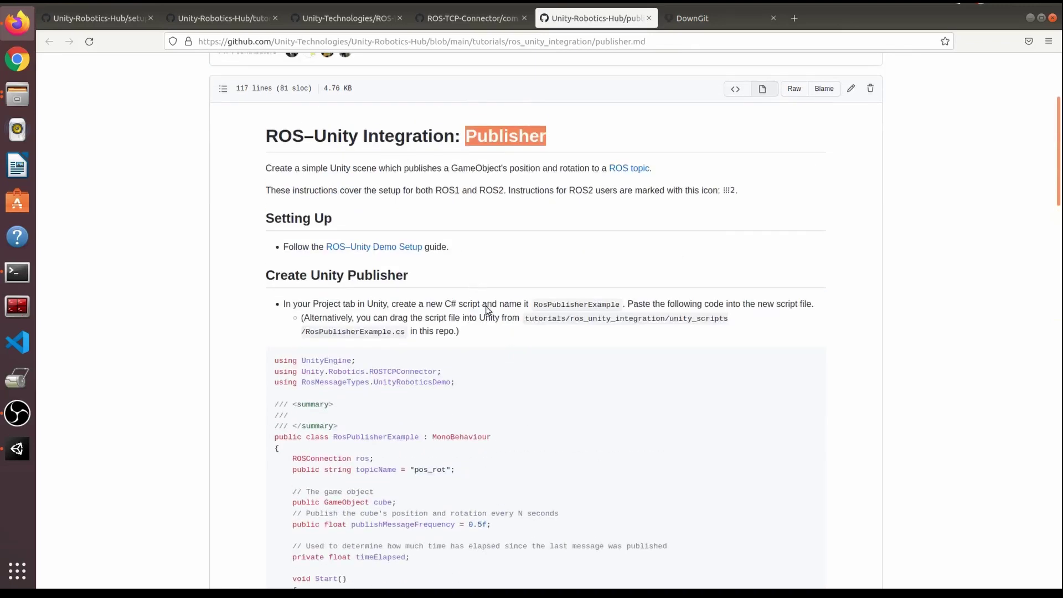
double_click(551, 305)
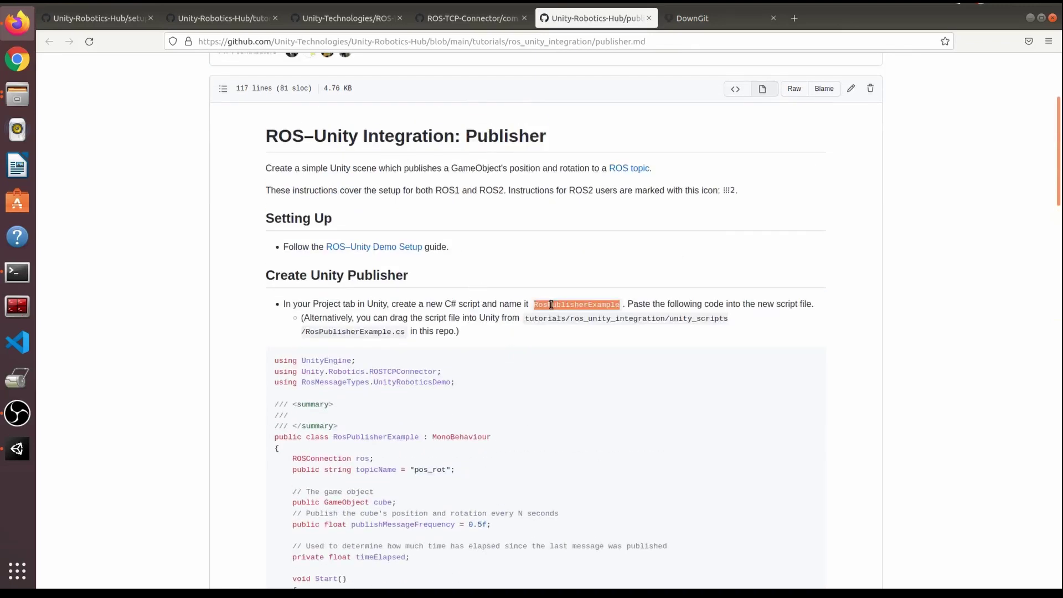
drag(534, 305, 588, 310)
Return to Unity and rename the new empty GameObject in SampleScene as RosPublisher.
key(alt+Tab)
click(44, 67)
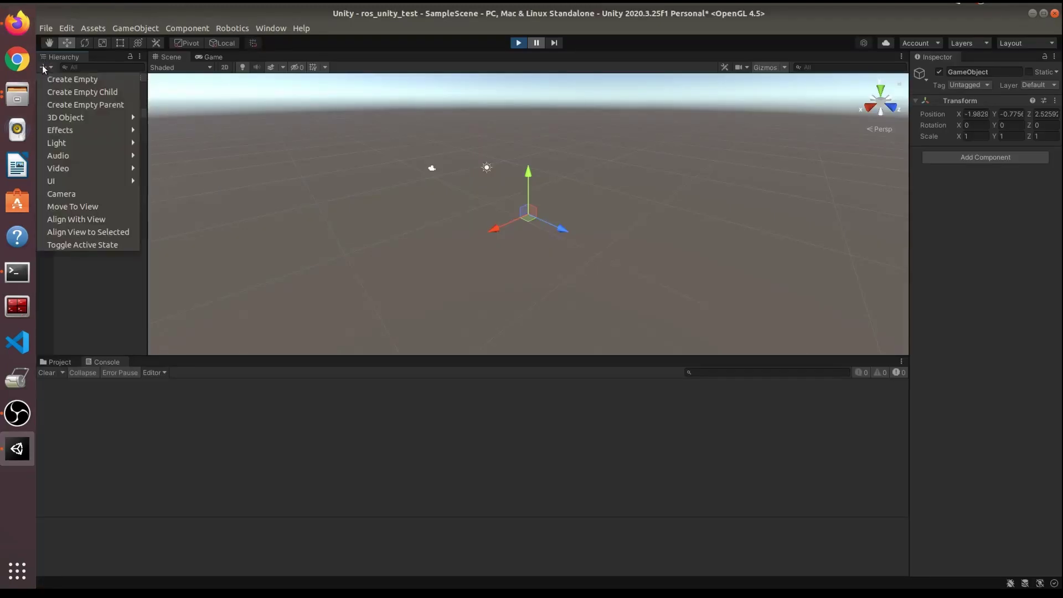
click(101, 126)
click(93, 112)
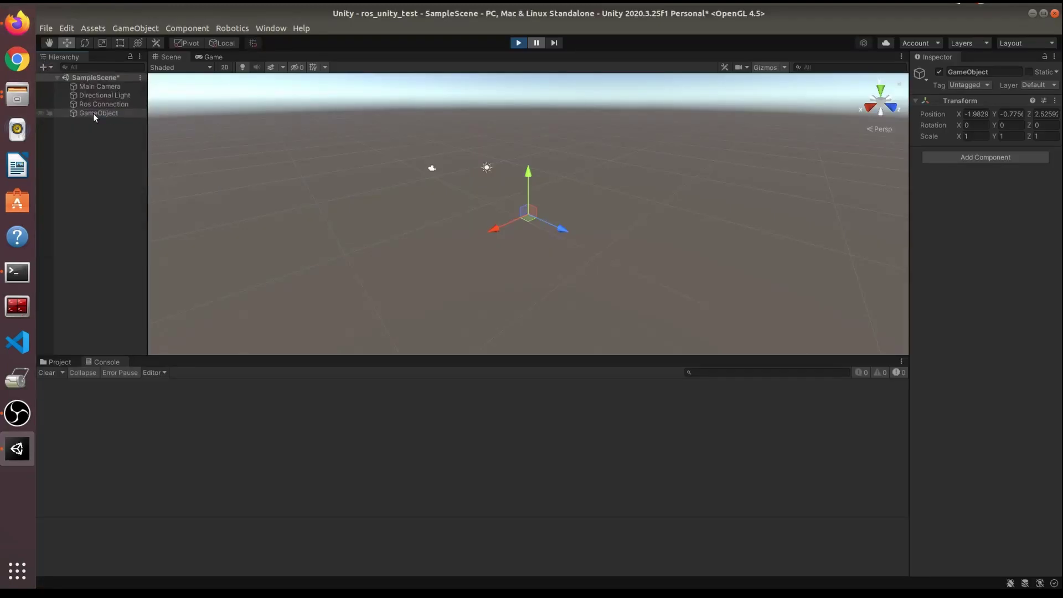
right_click(95, 113)
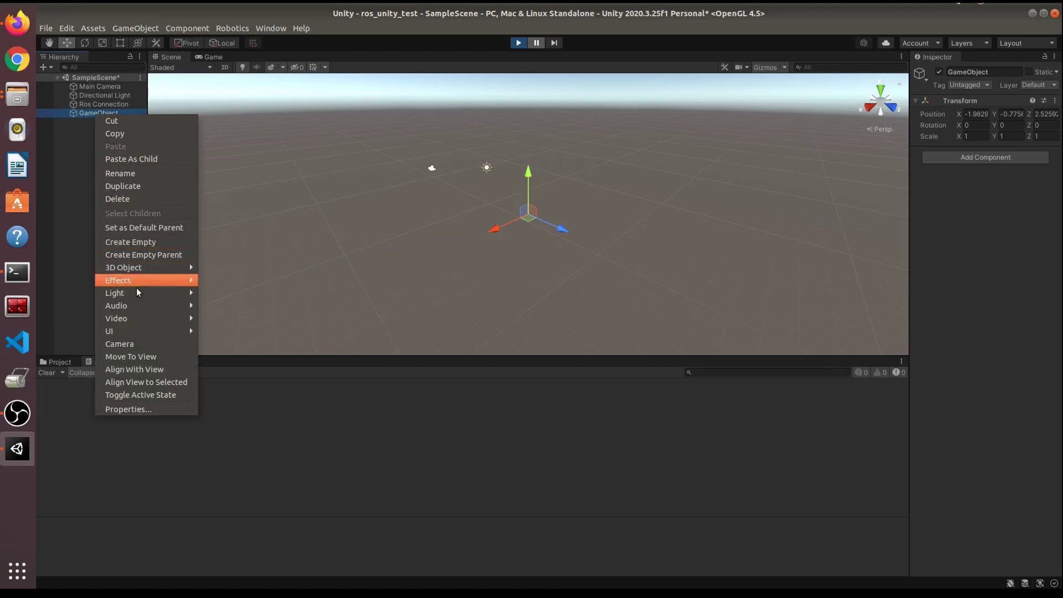
click(128, 174)
text(RosPublisher)
key(Return)
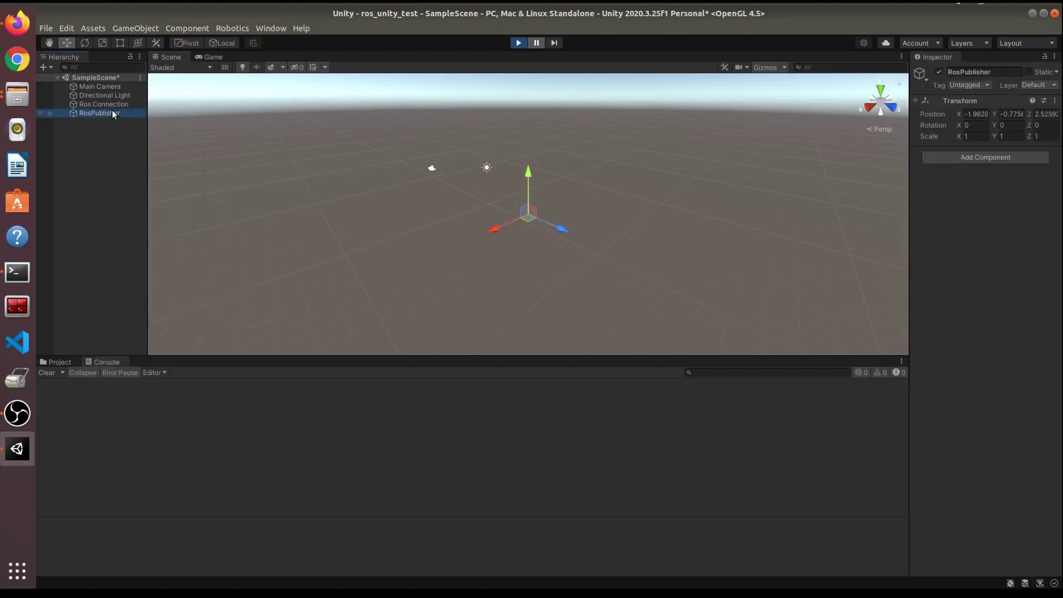
click(247, 187)
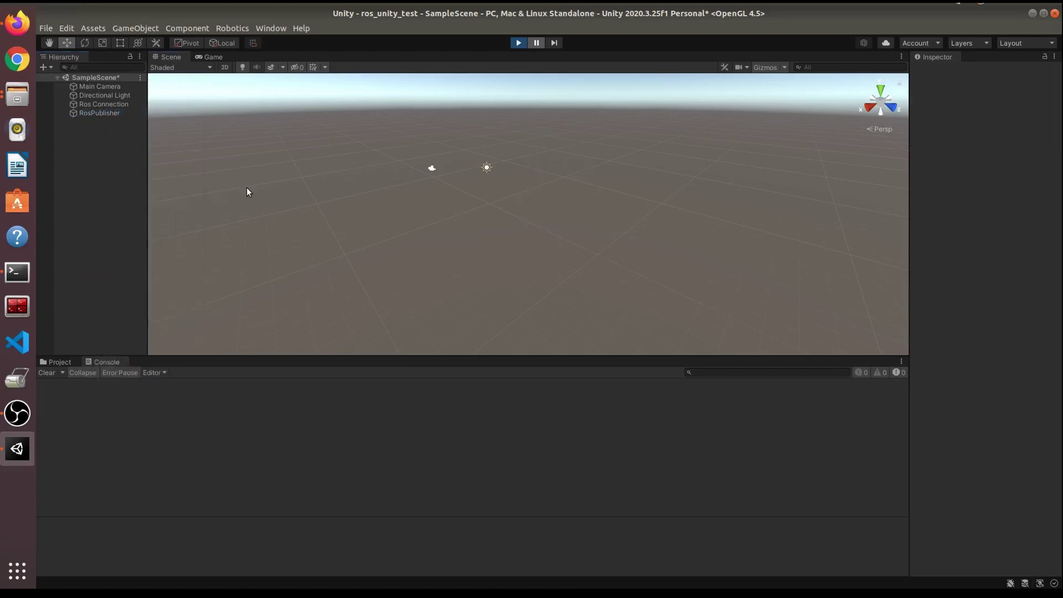
Create a new C# script in the project's Assets folder, keeping its default name.
click(58, 363)
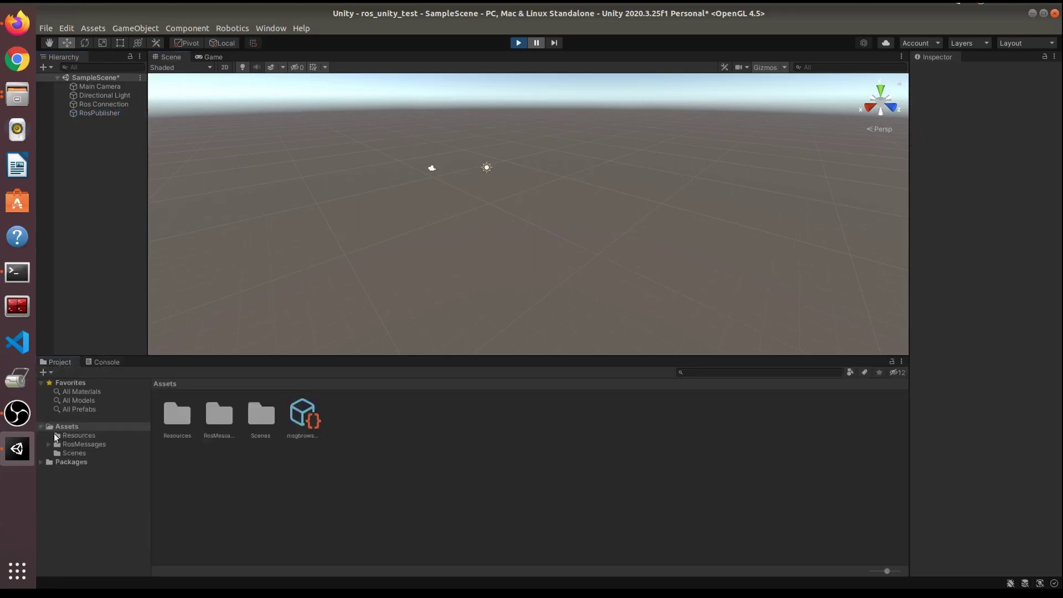
click(70, 381)
click(70, 428)
click(46, 374)
key(Escape)
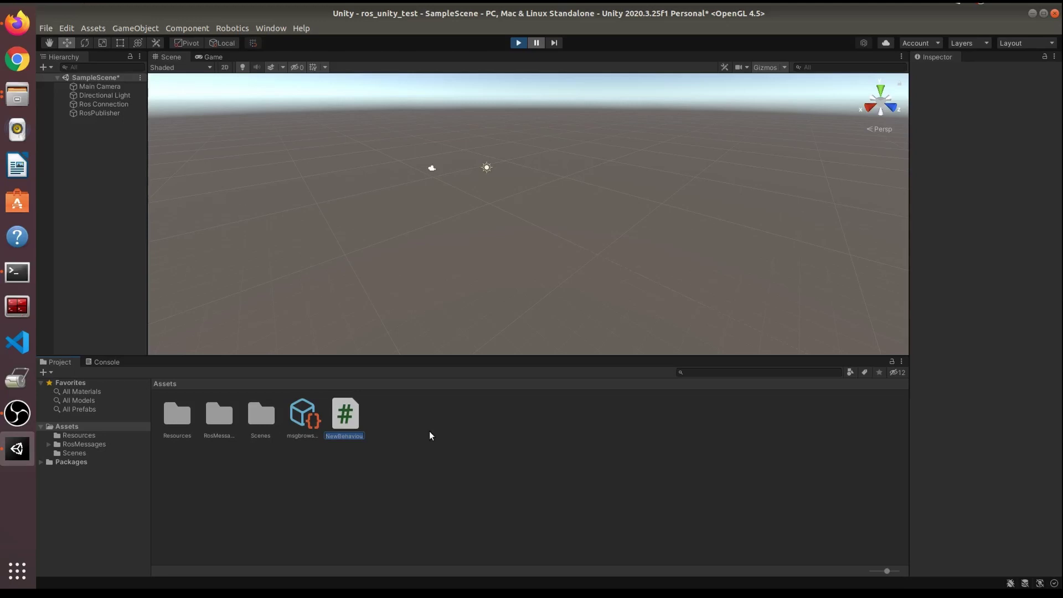
Switch to Firefox and copy the script name RosPublisherExample from the guide's Create Unity Publisher section.
click(17, 23)
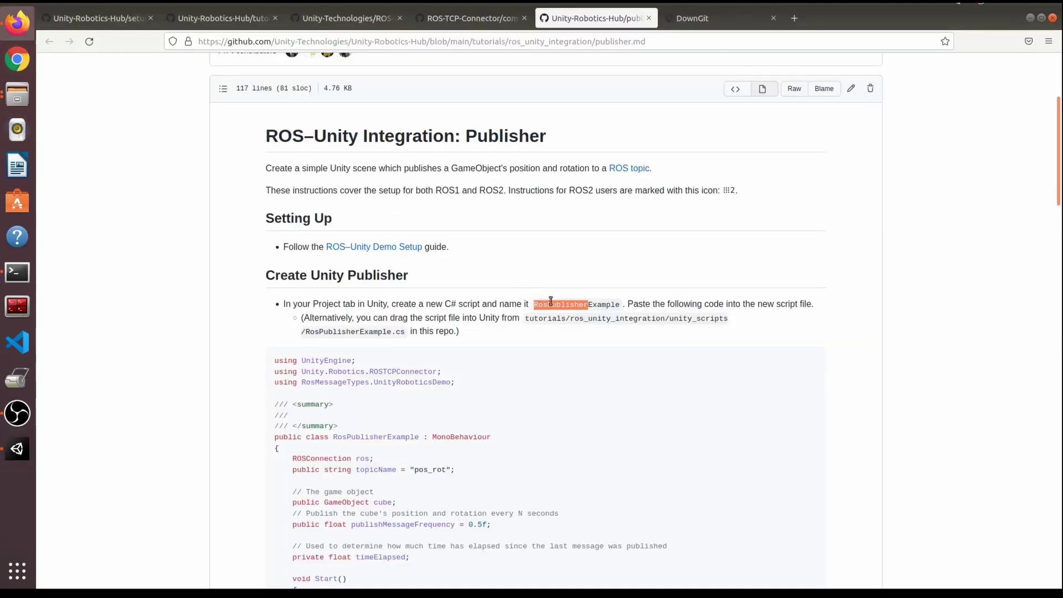
click(532, 305)
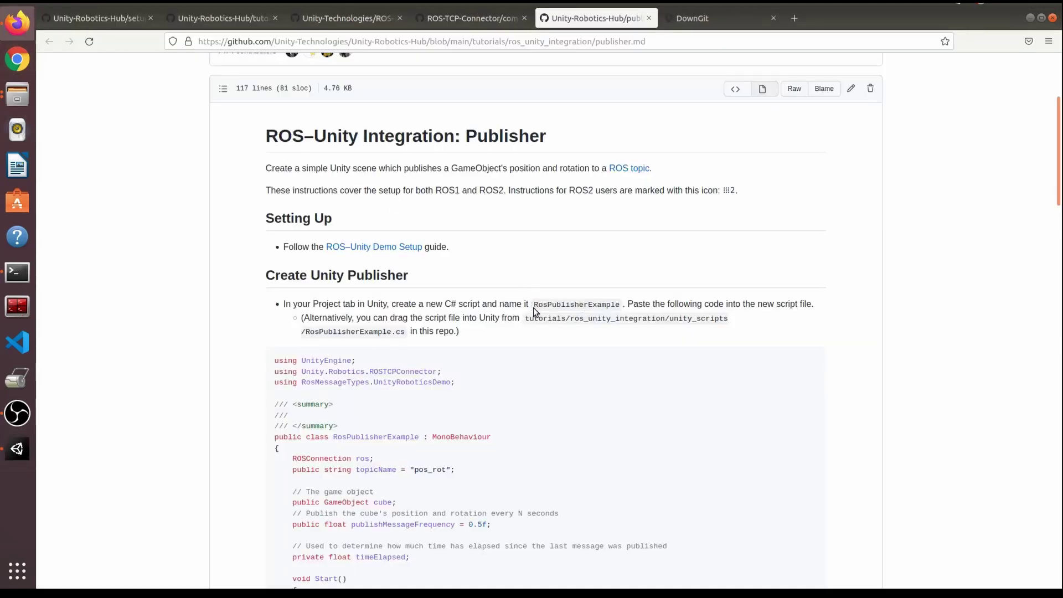
drag(533, 305, 620, 310)
right_click(606, 302)
click(616, 310)
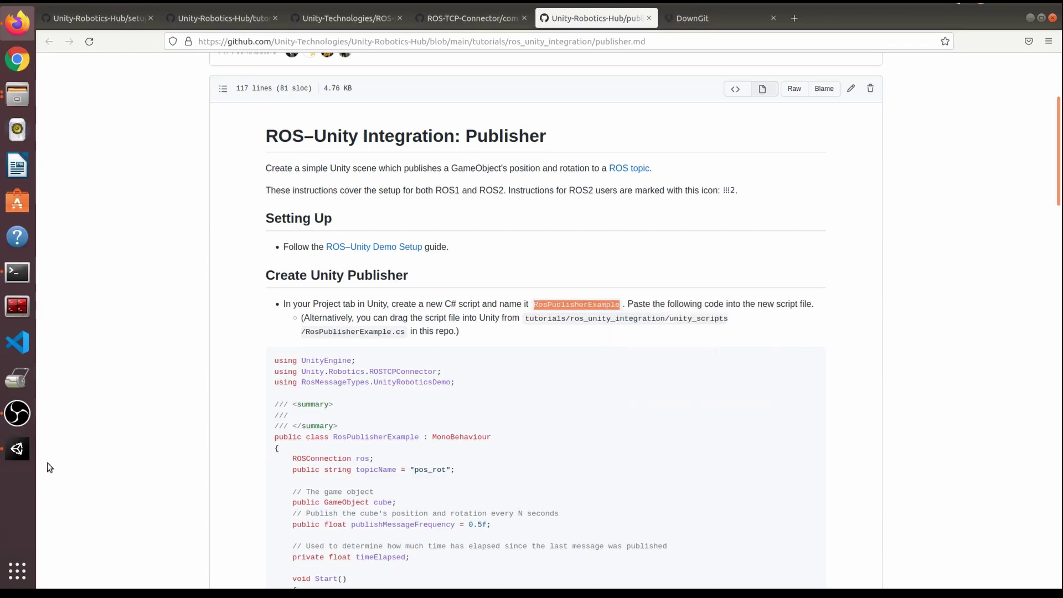
Return to Unity and rename the new C# script as RosPublisherExample using the copied name.
click(17, 448)
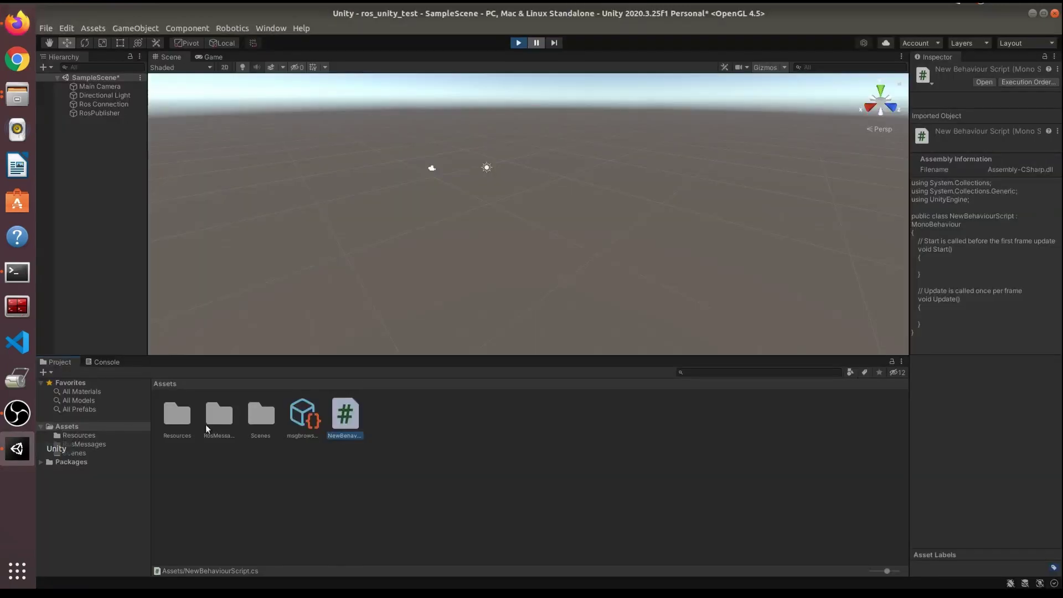
right_click(336, 436)
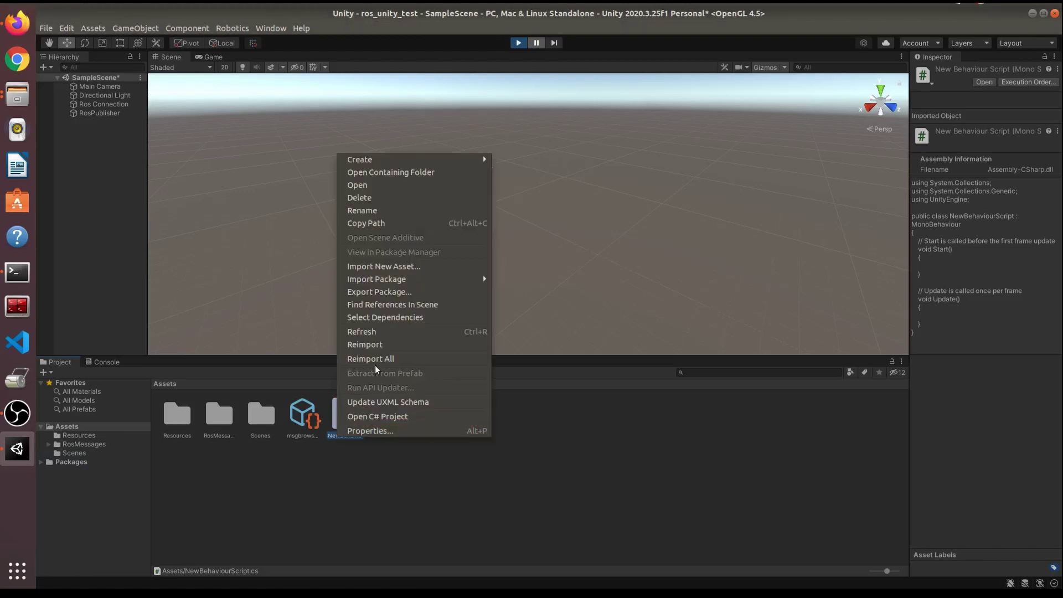
click(384, 210)
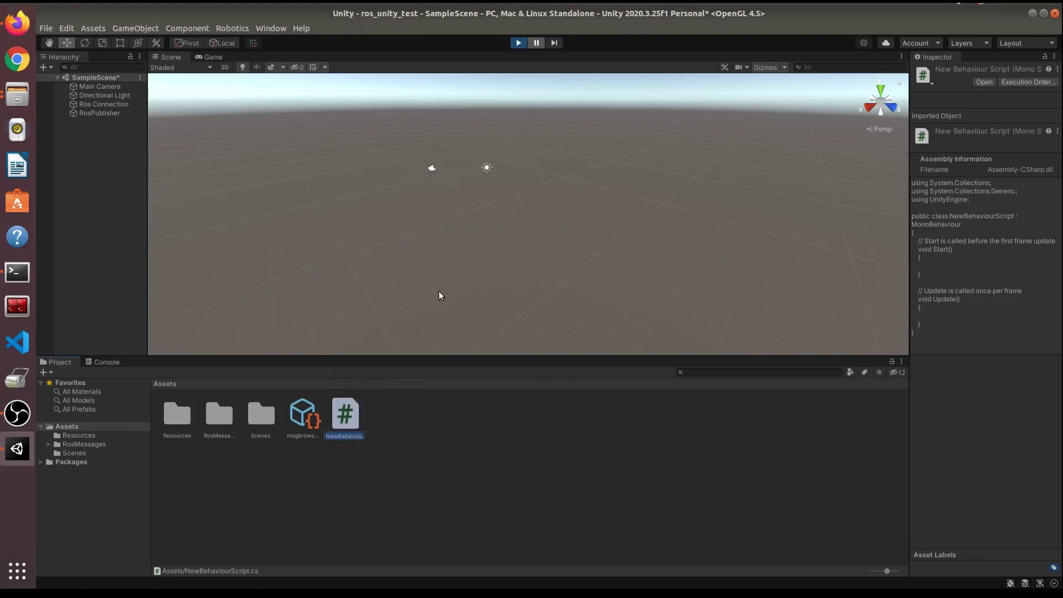
key(ctrl+v)
key(Return)
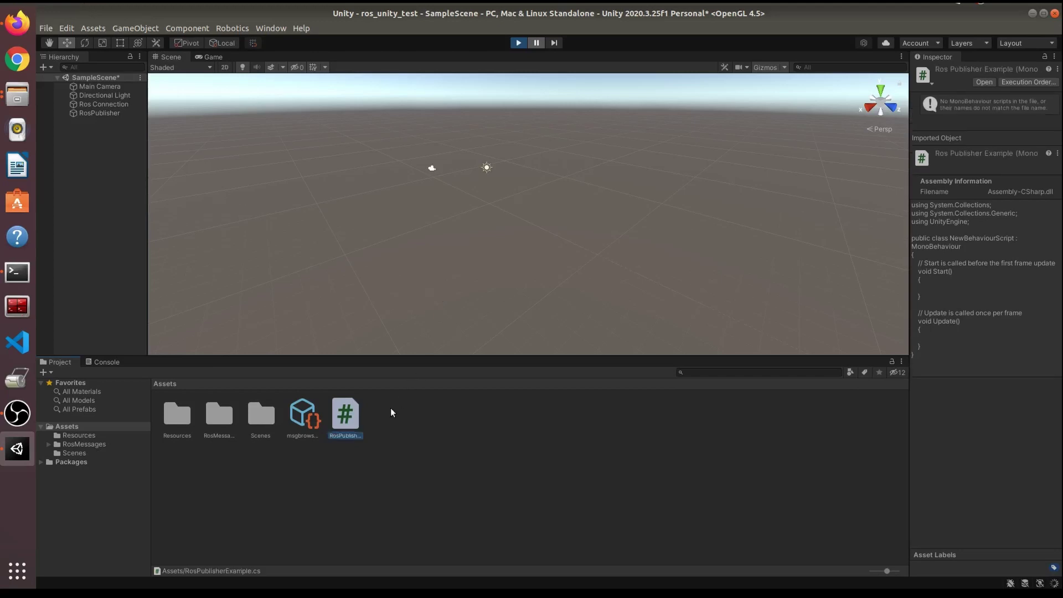
Switch to Firefox and change the Publisher guide page from the main branch to the v0.6.0 tag.
click(17, 22)
scroll(305, 271, up, 1)
scroll(305, 267, down, 5)
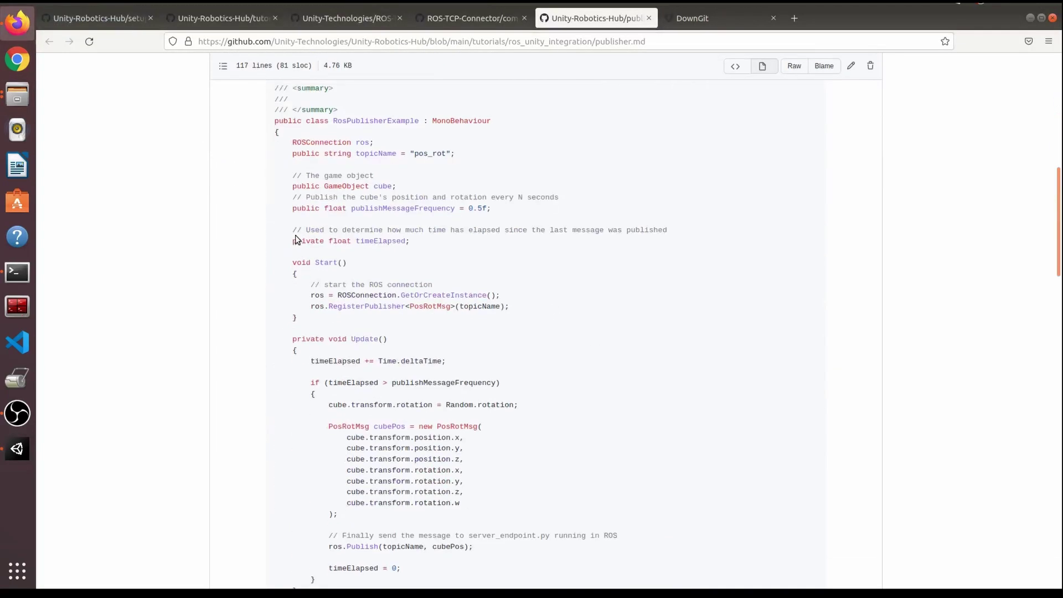
scroll(310, 238, up, 2)
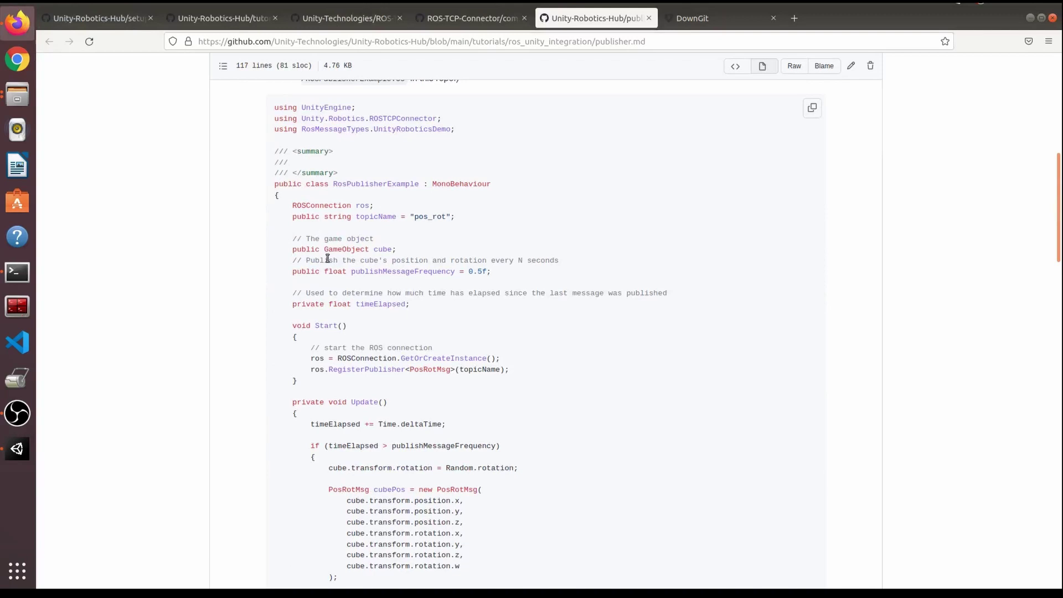
scroll(328, 259, up, 5)
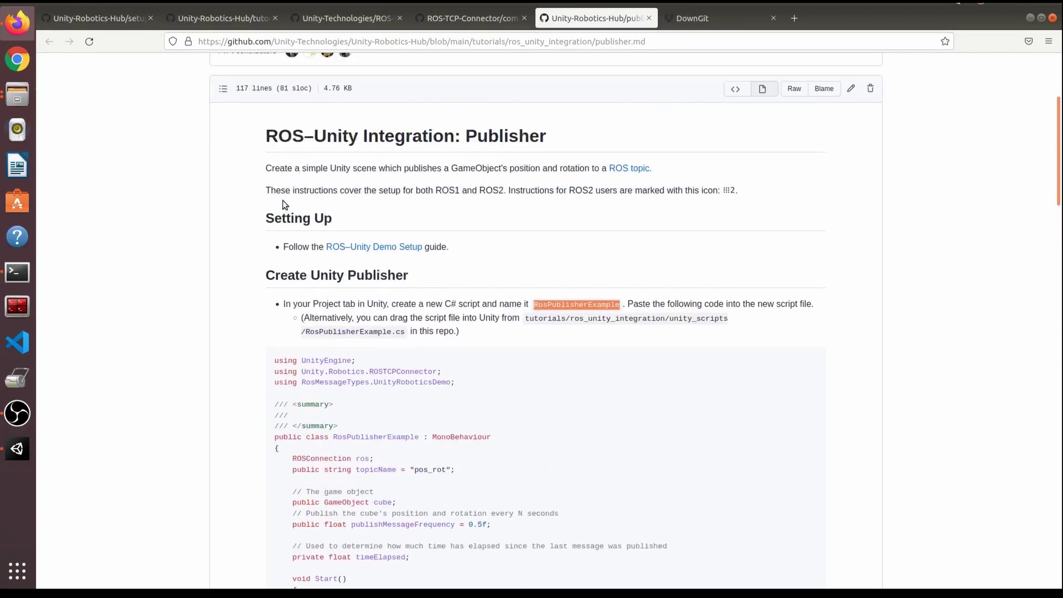
scroll(284, 204, up, 2)
click(254, 114)
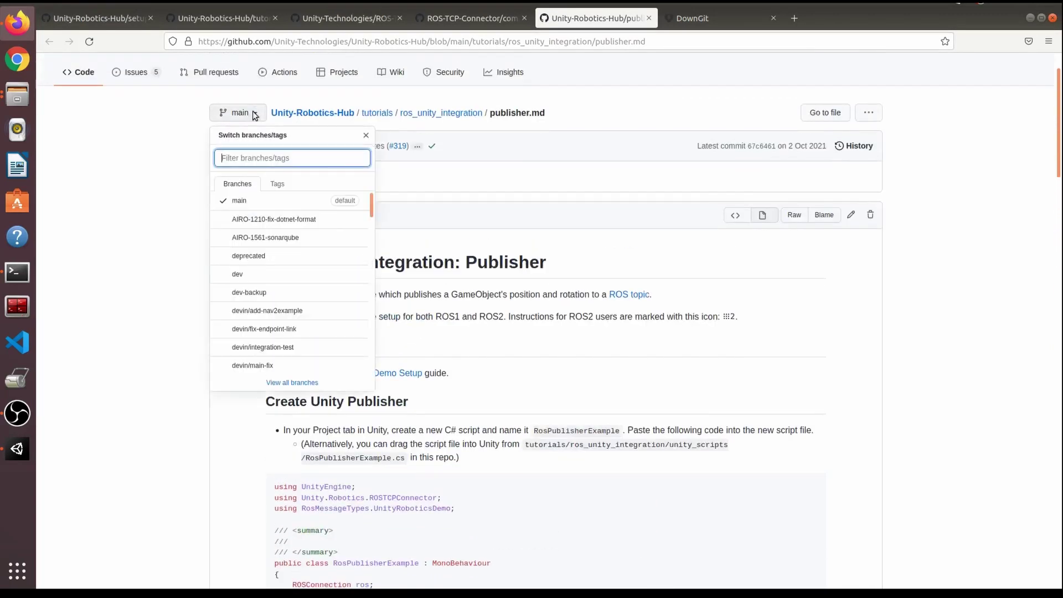
click(278, 183)
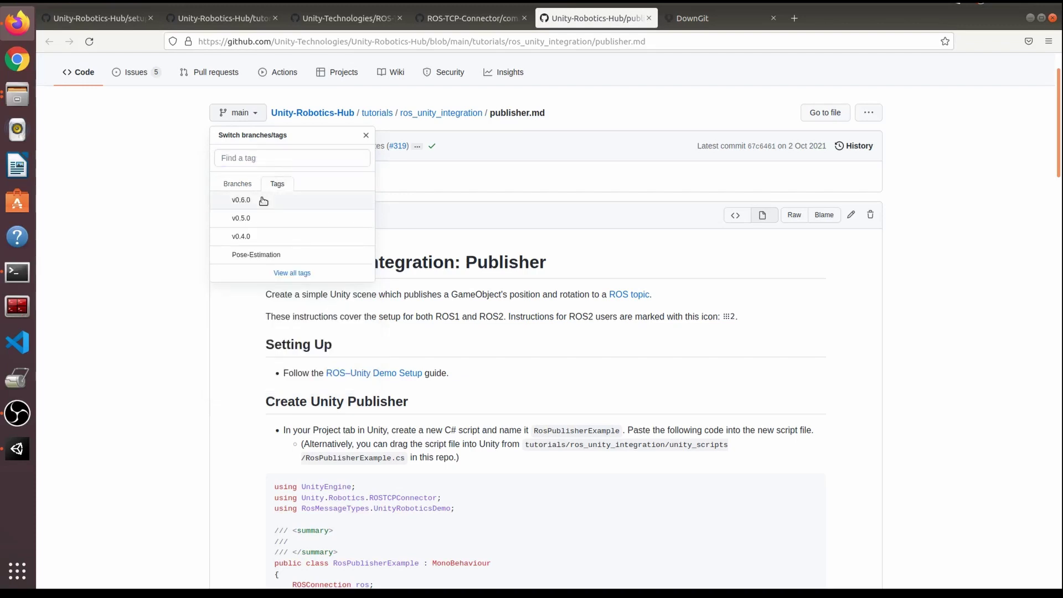
click(259, 202)
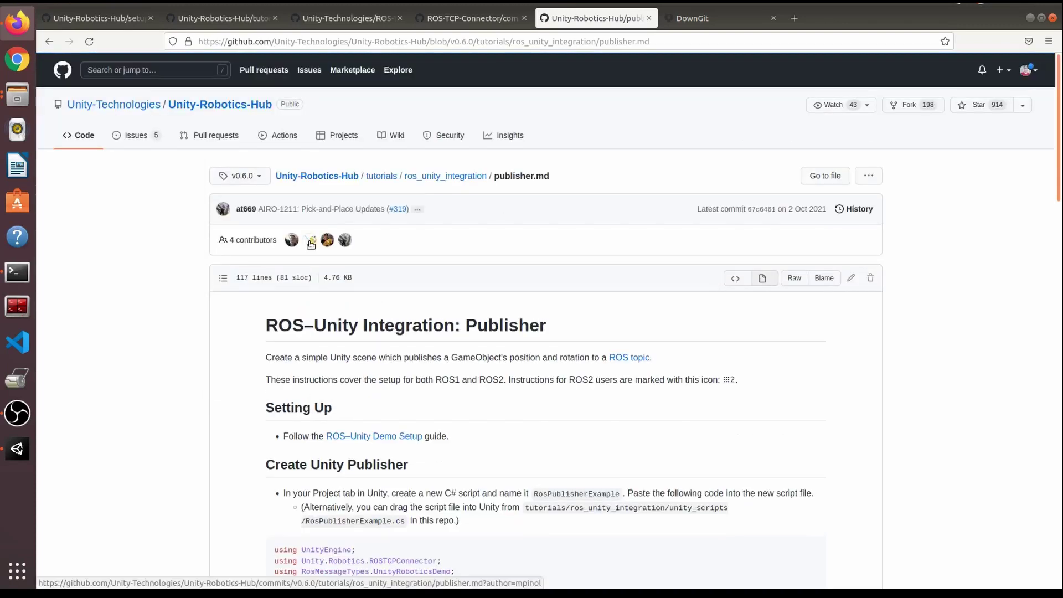
Copy the entire RosPublisherExample code block from the v0.6.0 guide, including its using lines.
scroll(311, 246, down, 4)
scroll(327, 298, down, 3)
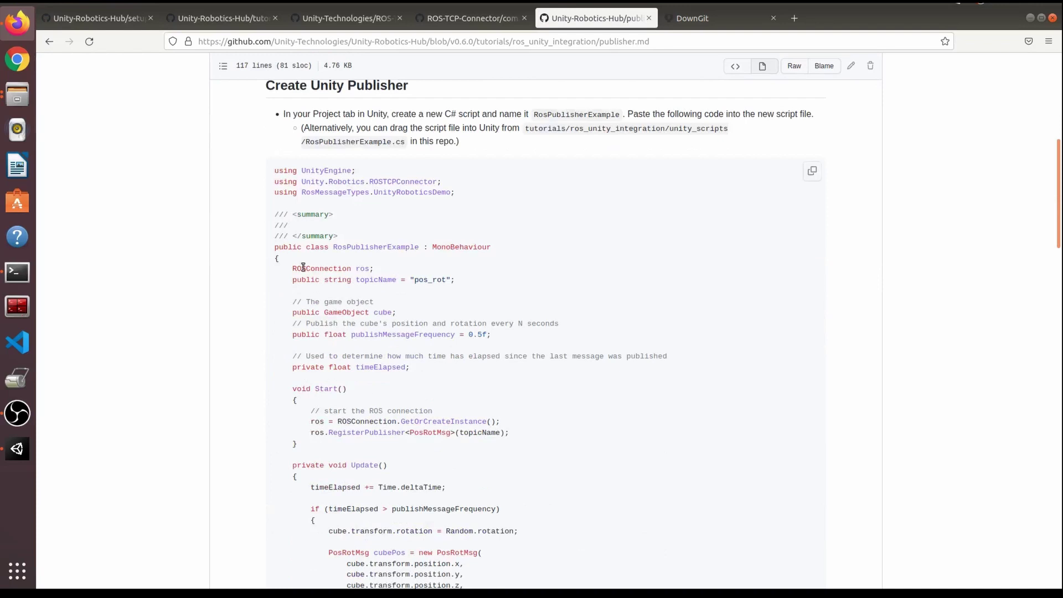
drag(273, 171, 303, 200)
scroll(261, 138, up, 5)
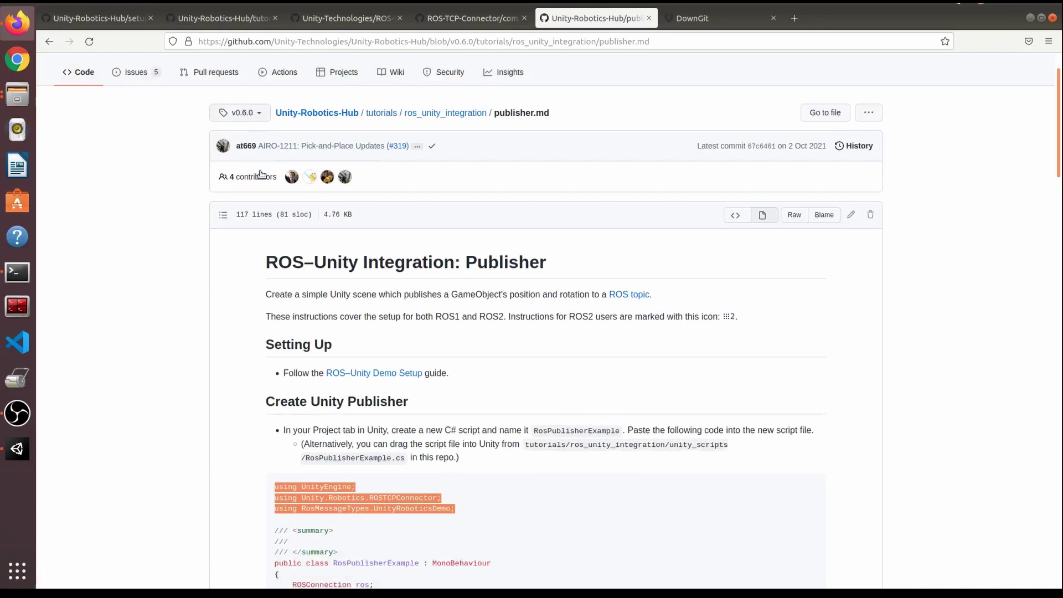
click(251, 439)
scroll(252, 443, down, 2)
drag(271, 357, 347, 417)
scroll(342, 405, down, 4)
scroll(340, 412, down, 4)
right_click(330, 380)
click(339, 390)
Open RosPublisherExample.cs from Unity in Visual Studio Code, replace all its default code with the copied publisher code and save it.
click(18, 449)
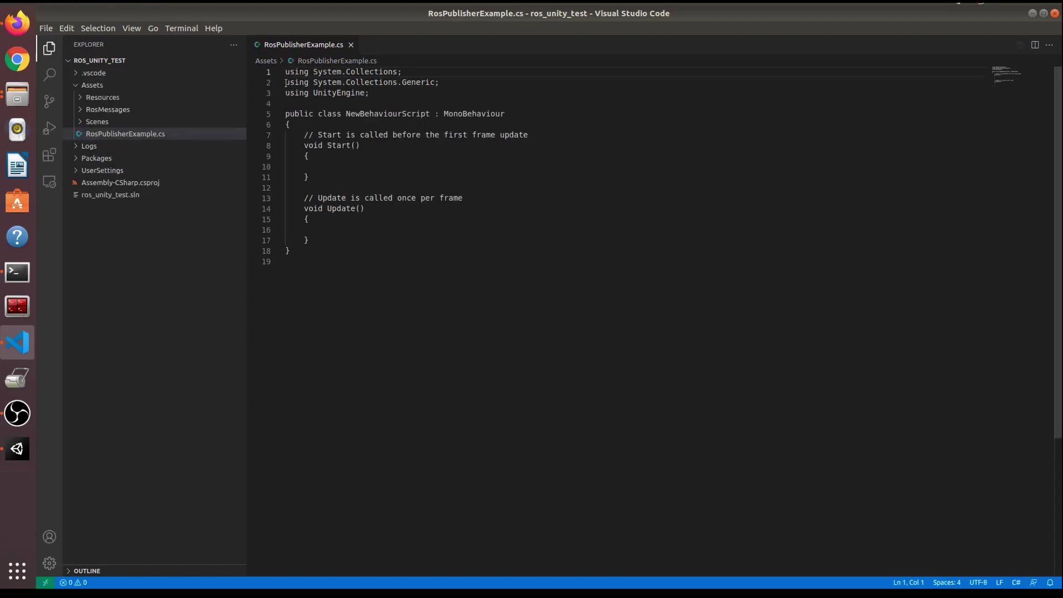
key(shift+Down)
key(shift+Down)
key(shift+Down)
key(shift+Down)
key(shift+Down)
key(shift+Right)
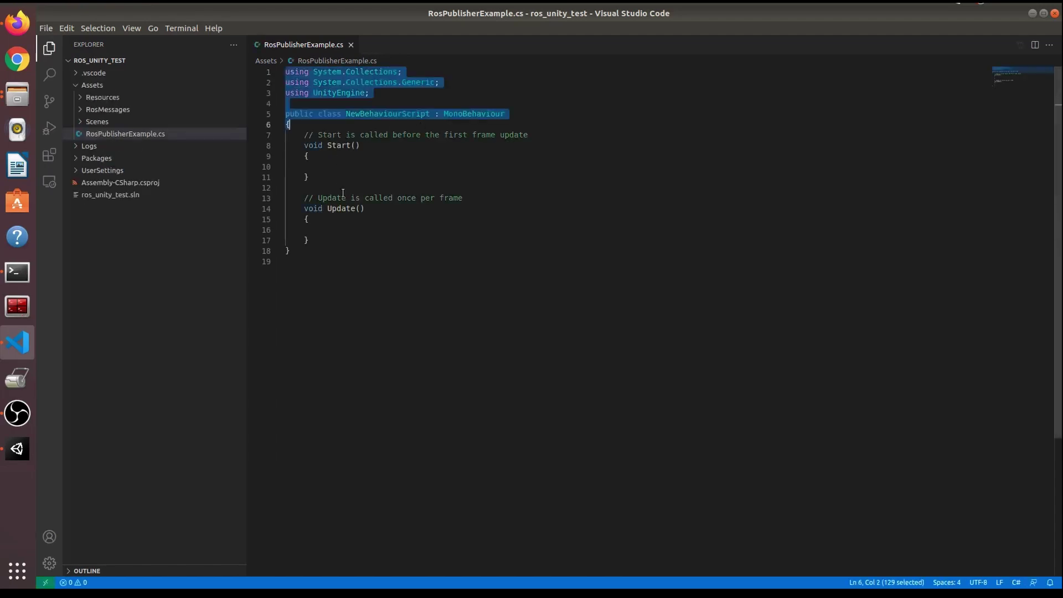
click(344, 238)
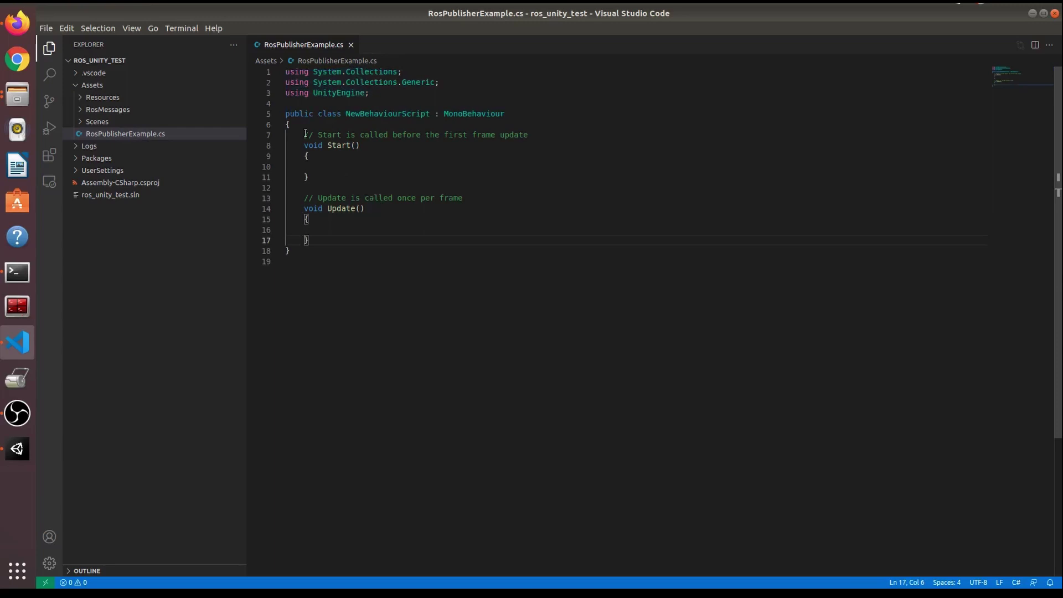
drag(288, 72, 319, 264)
key(ctrl+v)
scroll(368, 269, up, 2)
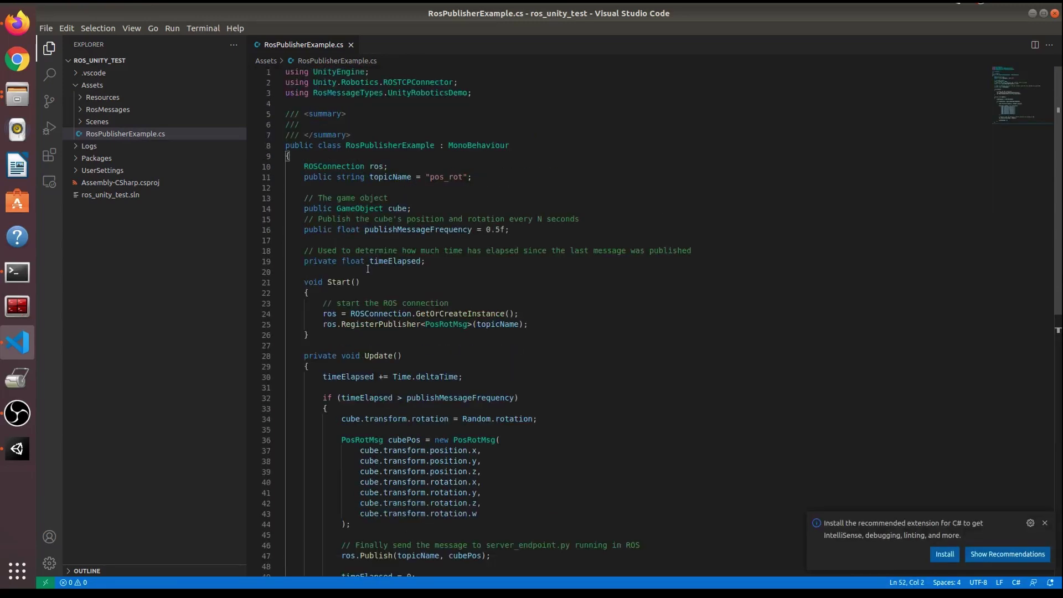
scroll(367, 269, down, 5)
scroll(368, 269, up, 5)
Return to Unity and add a Plane 3D object to SampleScene with its default name.
click(17, 448)
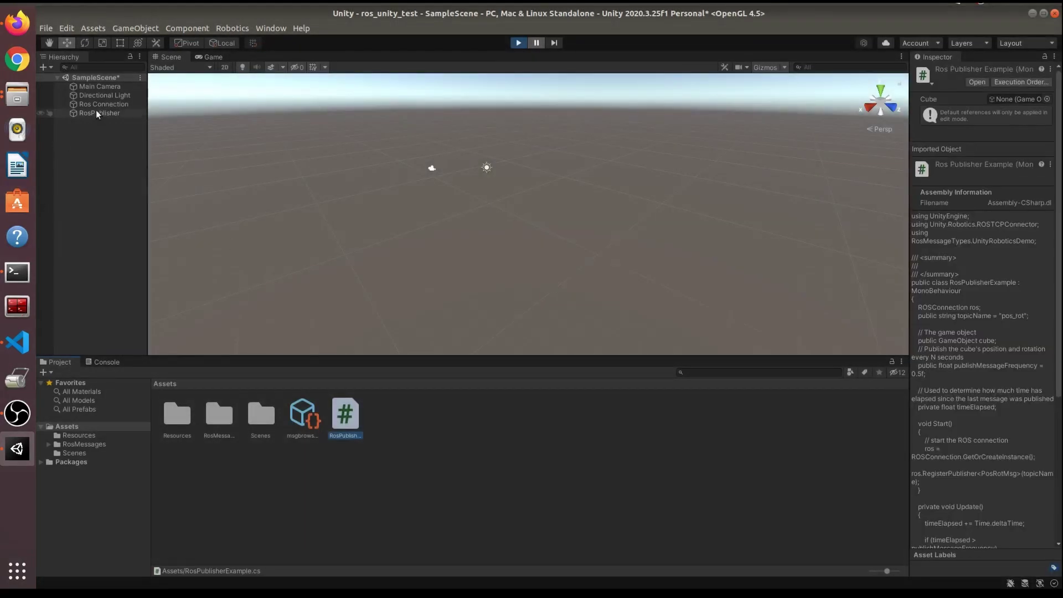
click(44, 67)
mouse_move(66, 110)
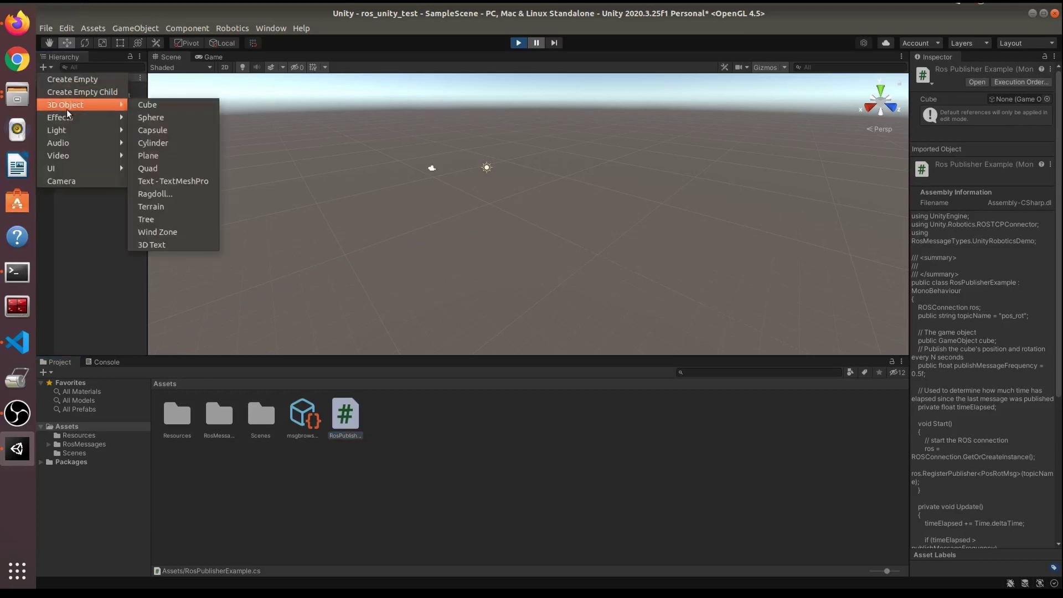
click(188, 155)
key(Return)
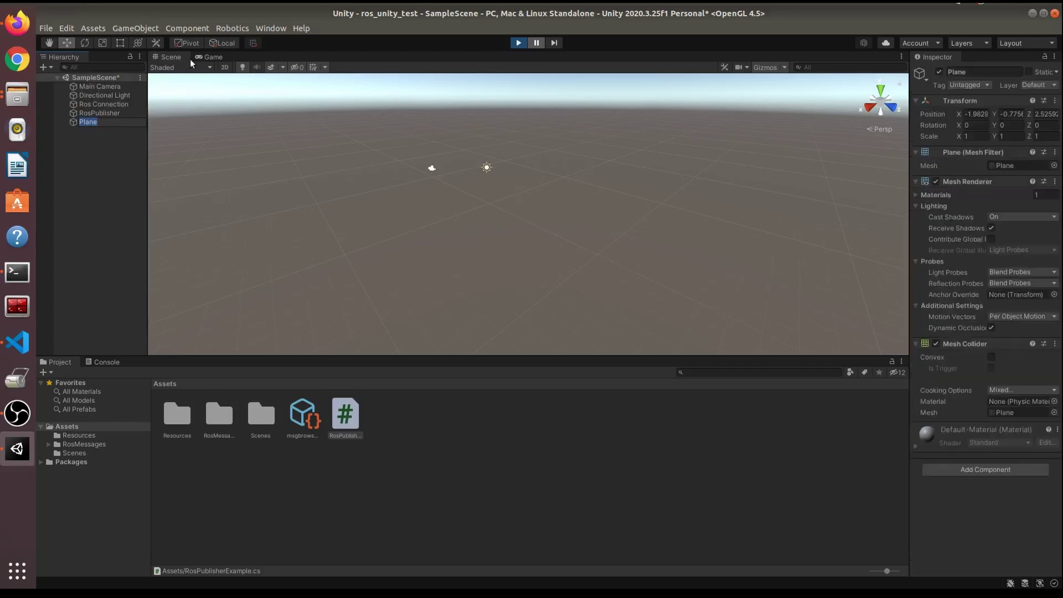
Stop Play mode and switch back to the Scene view.
click(536, 42)
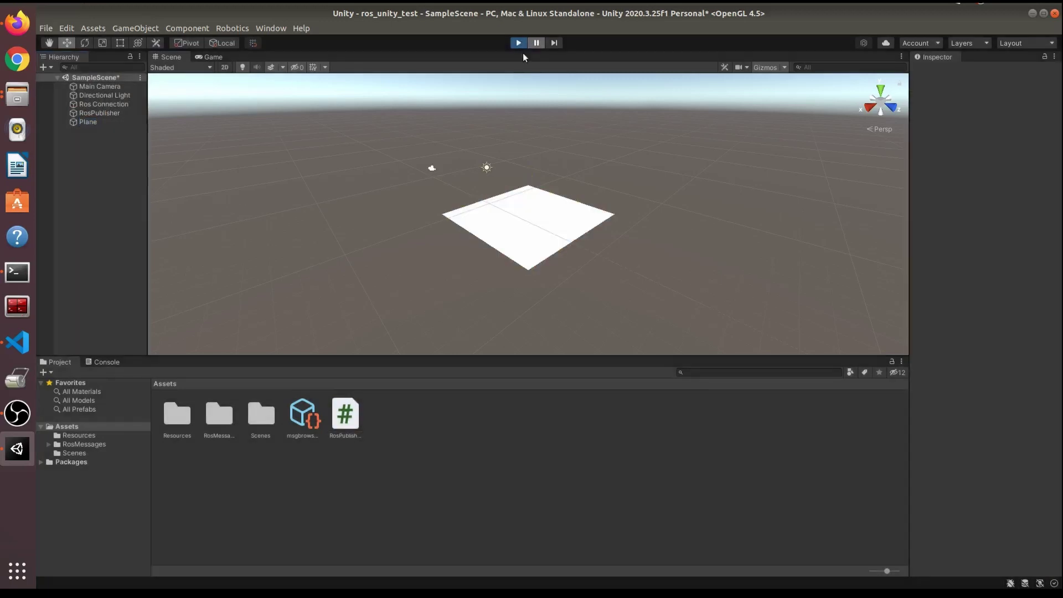
click(208, 57)
click(171, 56)
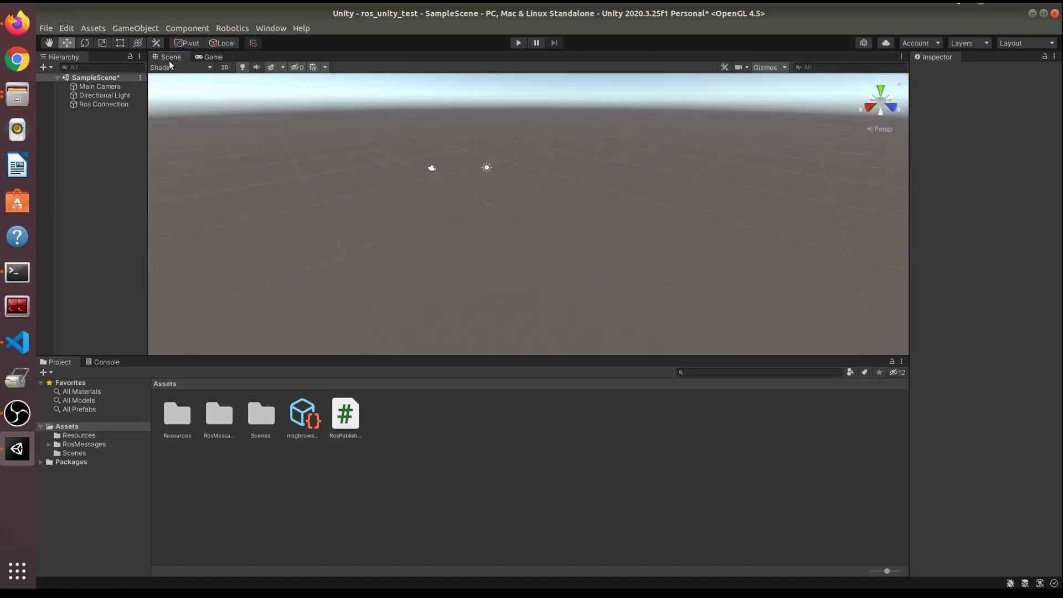
Add a Plane 3D object to SampleScene and keep its default name.
click(45, 67)
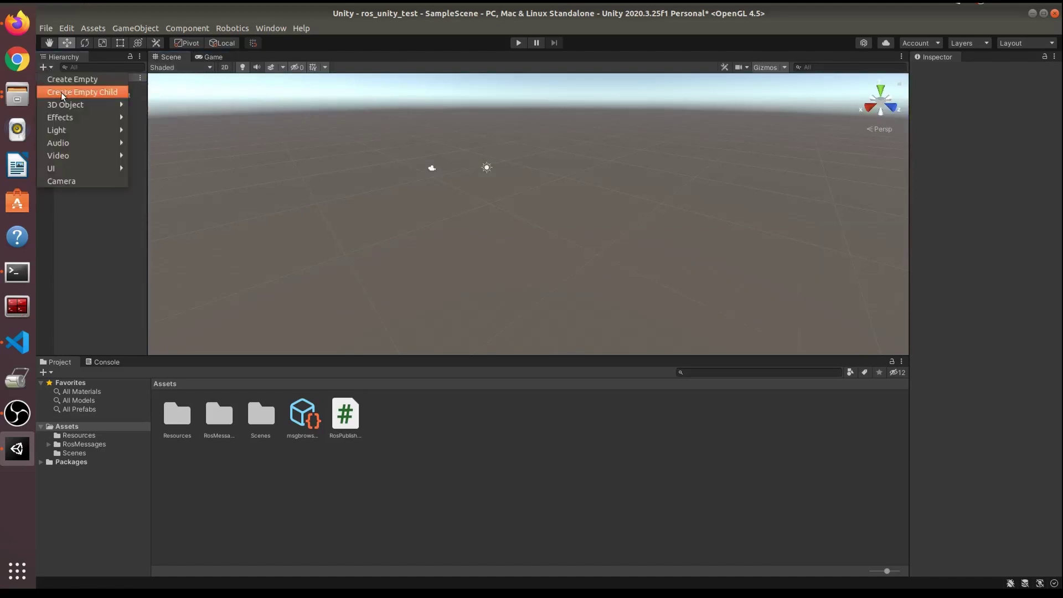
mouse_move(67, 109)
mouse_move(106, 103)
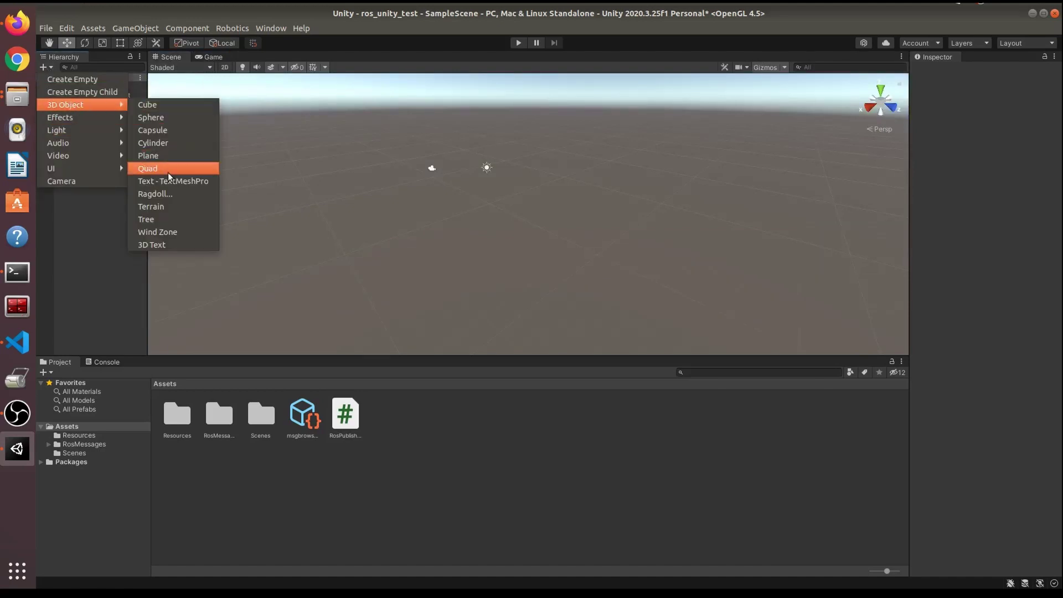
click(164, 156)
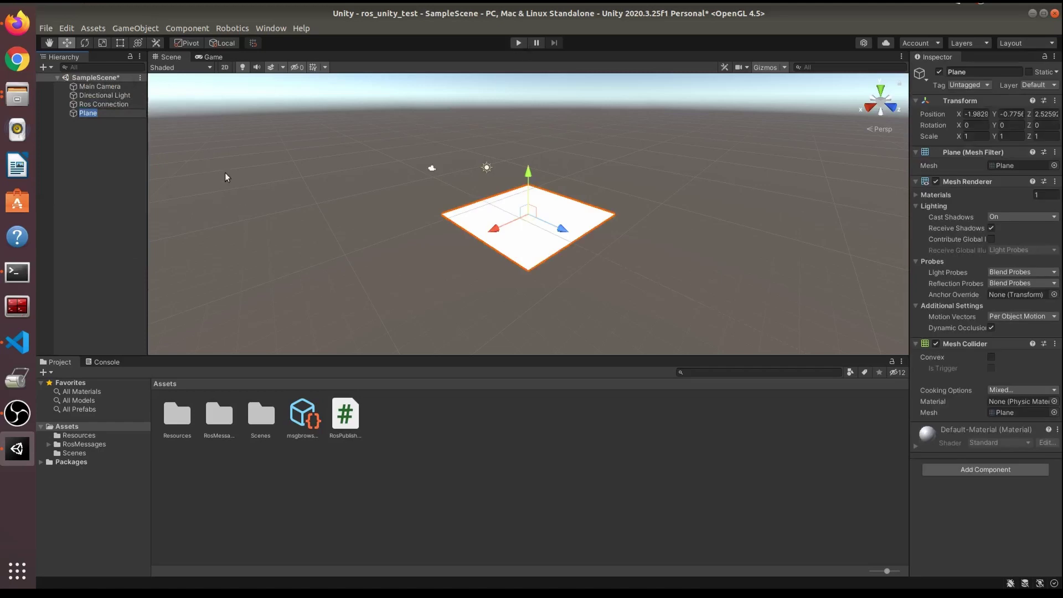
click(276, 174)
Add a Cube 3D object to SampleScene and keep its default name.
click(43, 67)
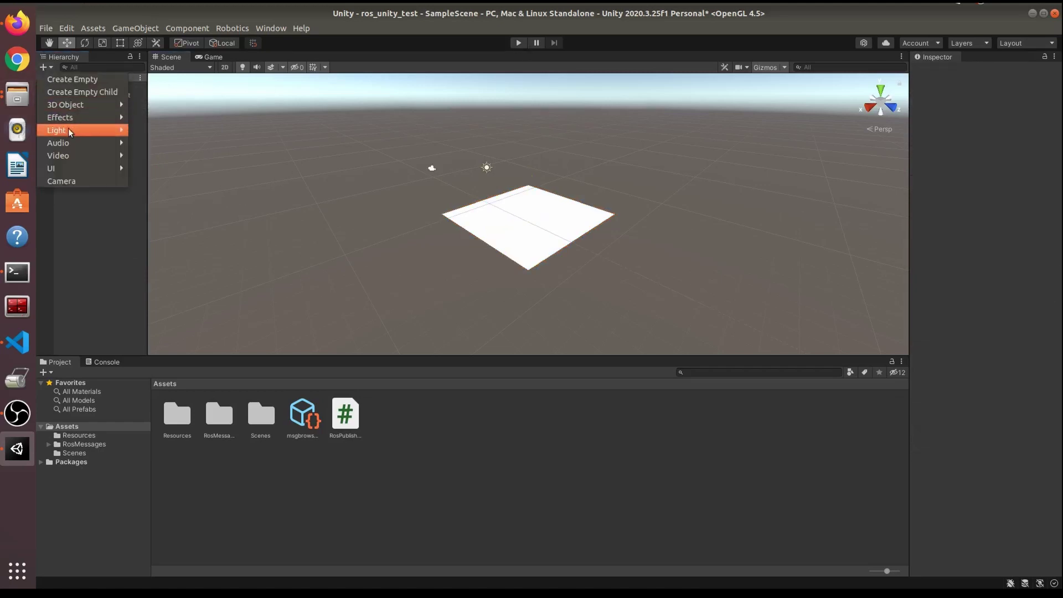
mouse_move(123, 108)
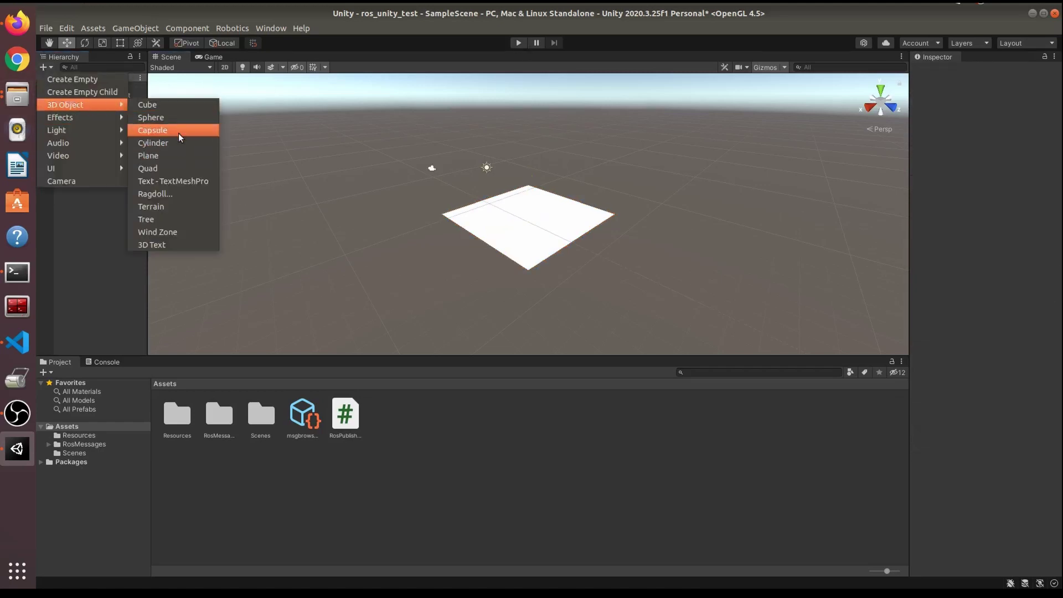
click(177, 106)
click(240, 200)
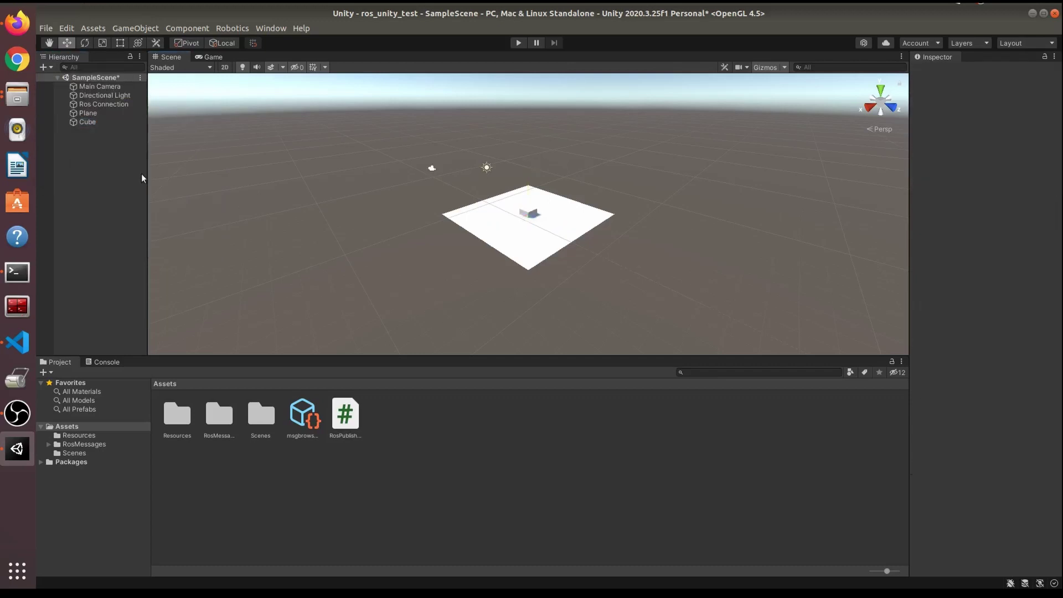
Raise the Cube vertically so that it floats well above the Plane.
click(82, 121)
click(104, 161)
click(92, 121)
drag(528, 183, 528, 119)
click(669, 173)
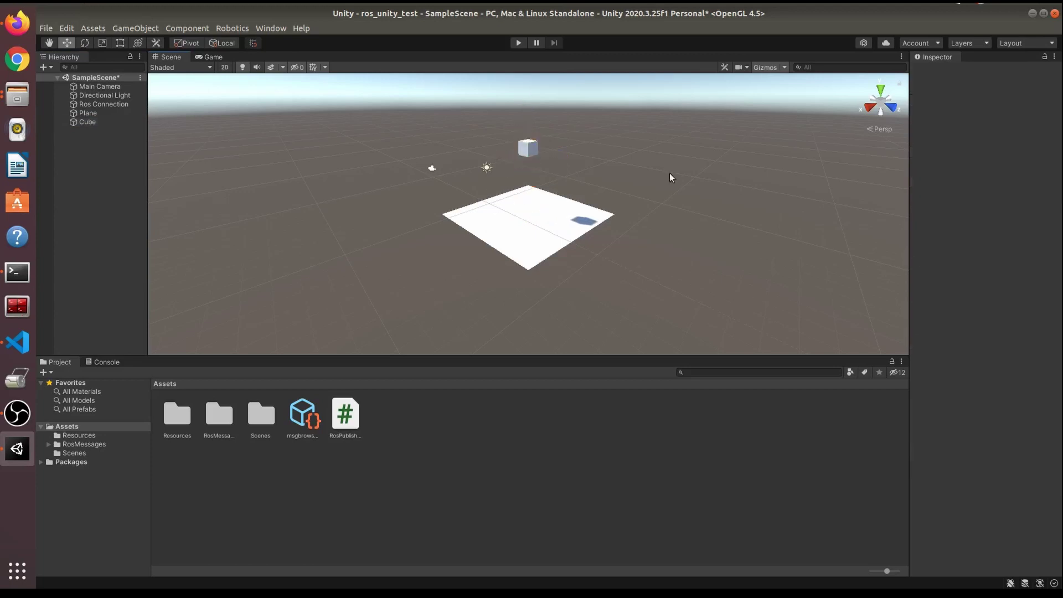
Create an empty GameObject in SampleScene and name it RosPublisher.
click(123, 103)
click(227, 163)
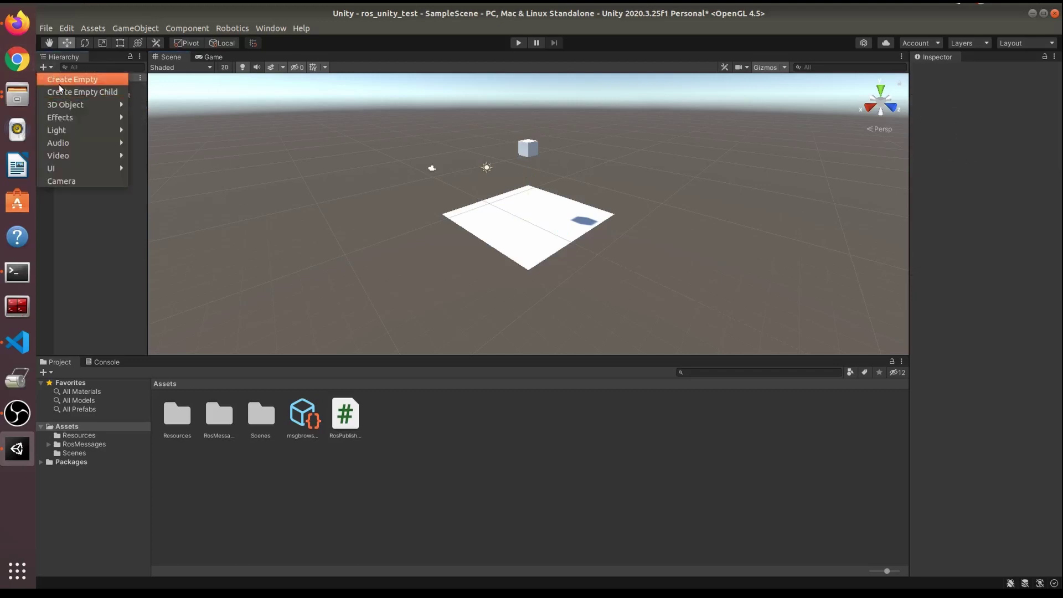
click(175, 150)
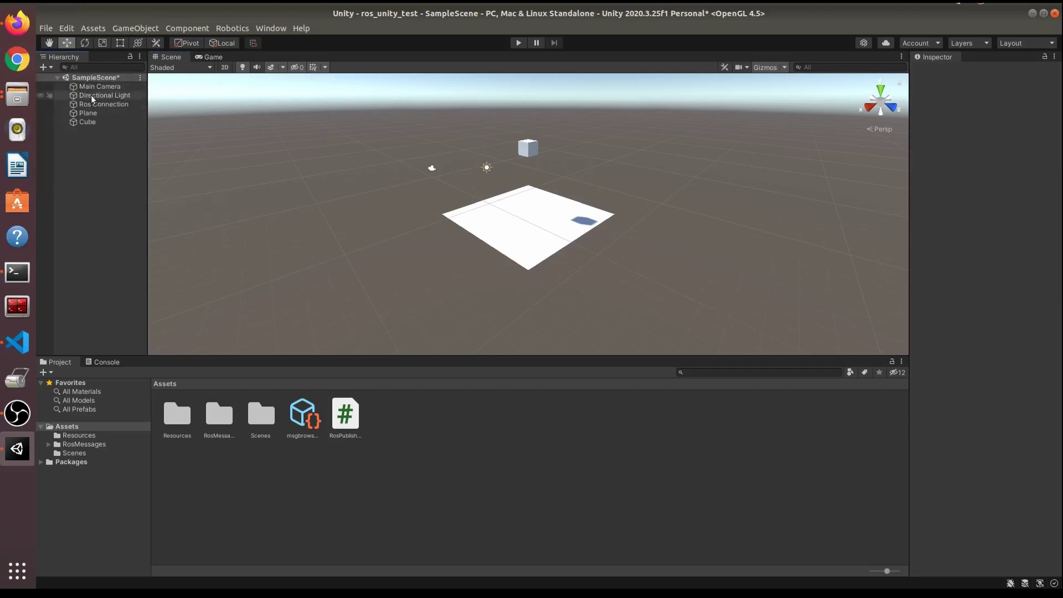
click(43, 67)
click(57, 80)
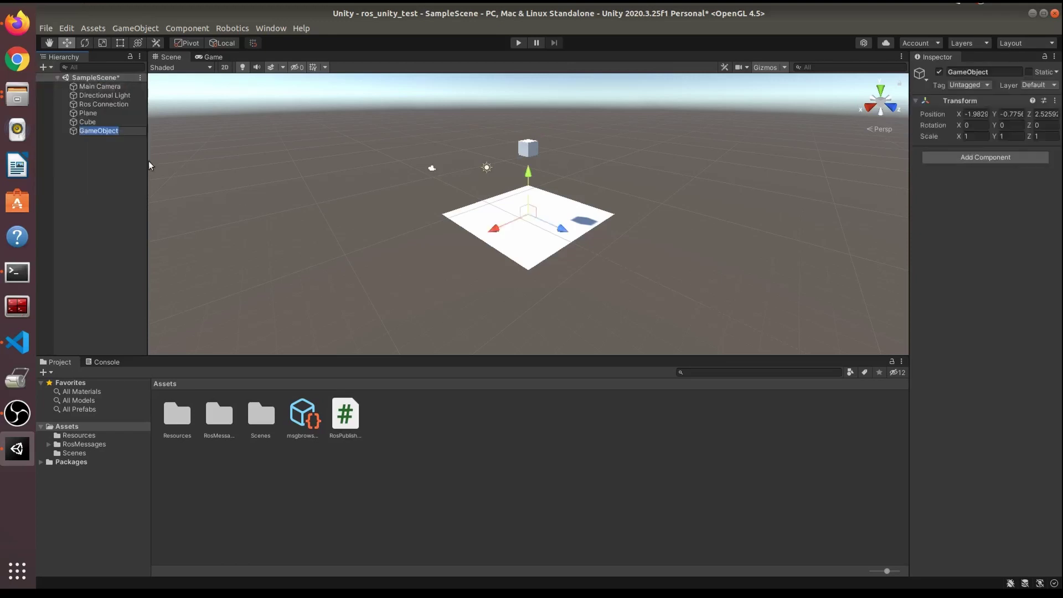
text(RosPublisher)
key(Return)
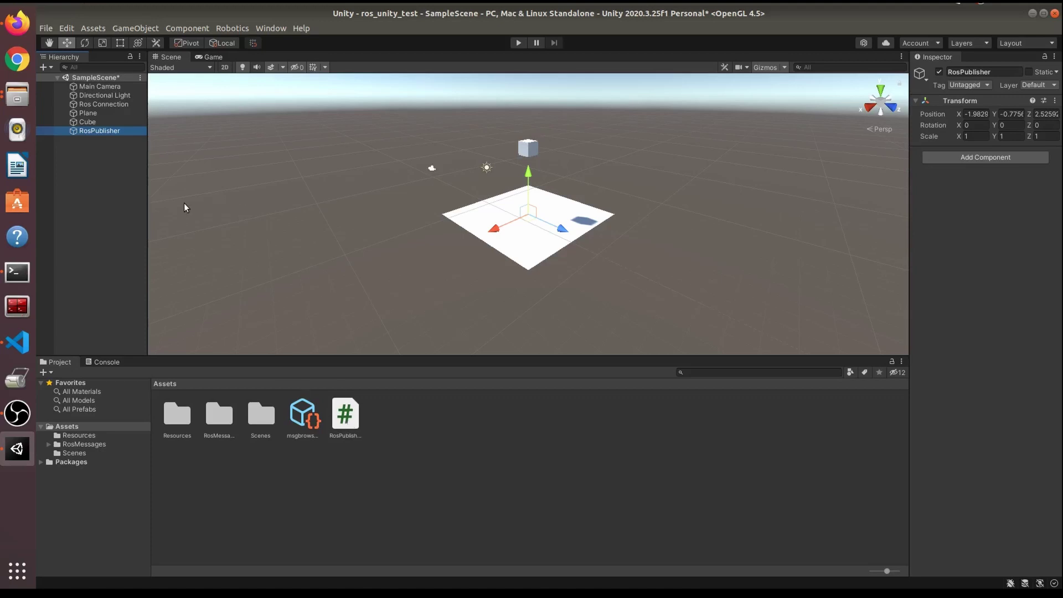
Search for "ros" among the components and add Ros Publisher Example to the RosPublisher object.
click(319, 192)
click(115, 131)
click(944, 156)
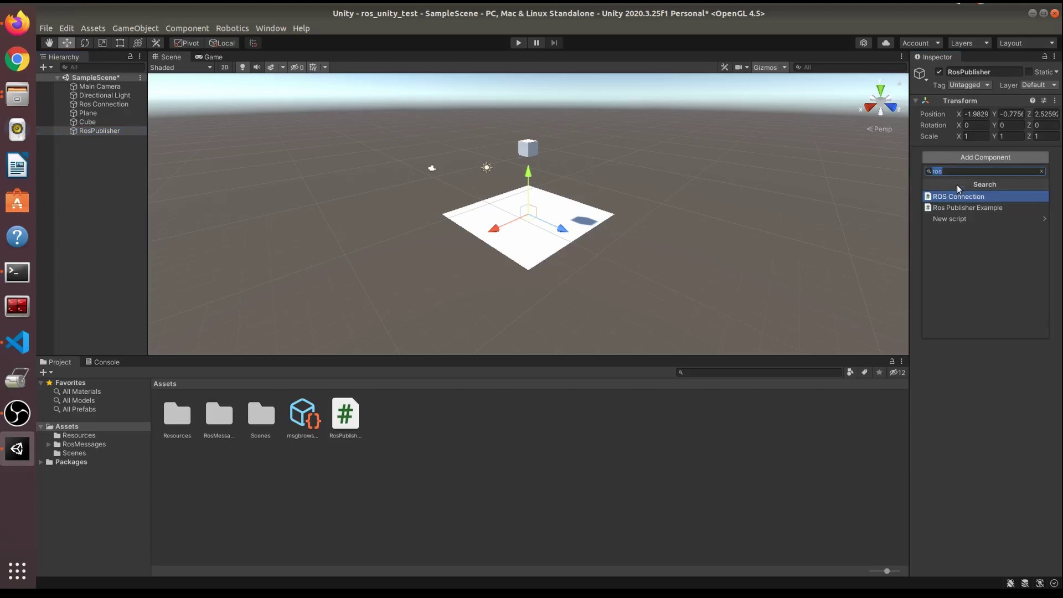
click(946, 169)
key(BackSpace)
key(BackSpace)
key(BackSpace)
text(ros)
click(962, 207)
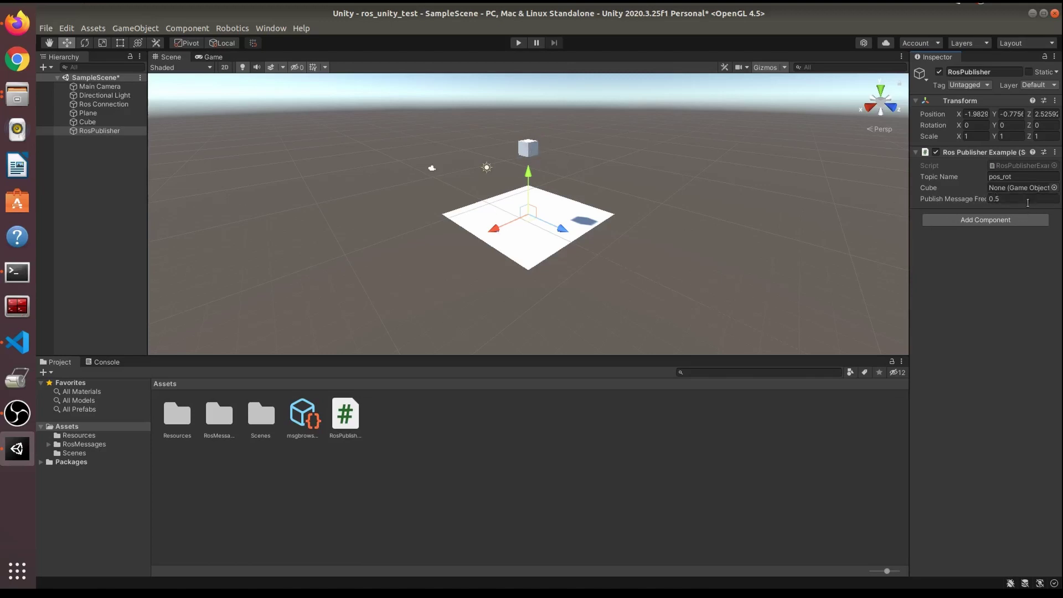
Assign the scene's Cube as the Cube reference of the Ros Publisher Example component, and check the component's topic name.
click(1054, 188)
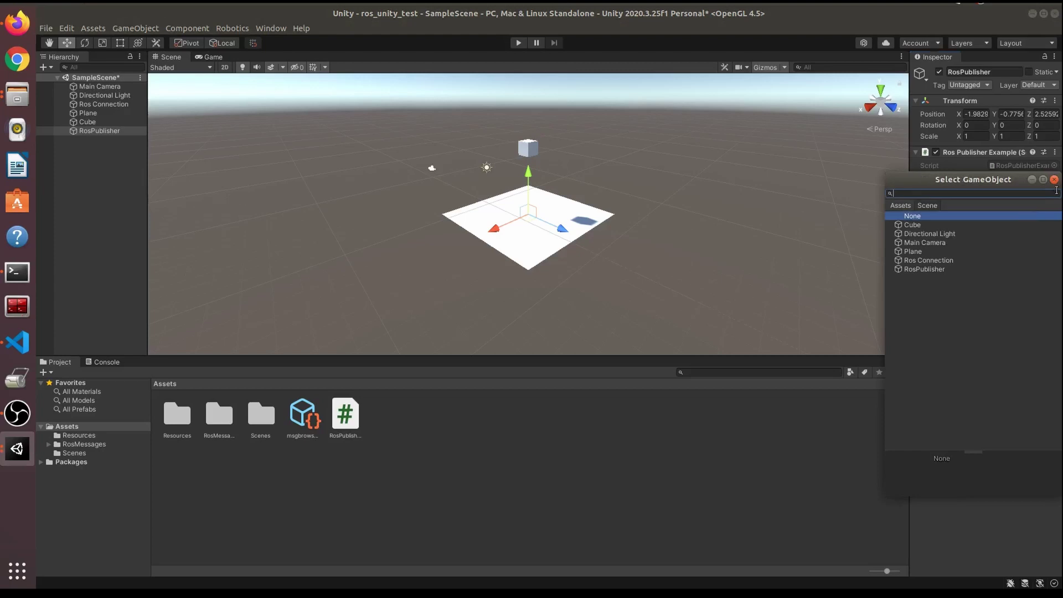
click(923, 226)
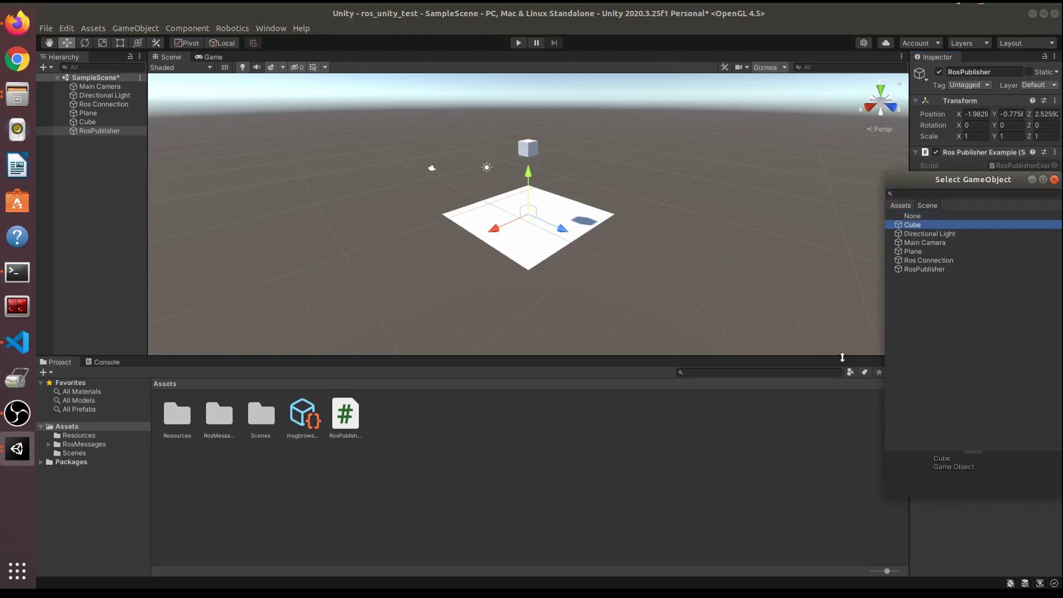
click(886, 285)
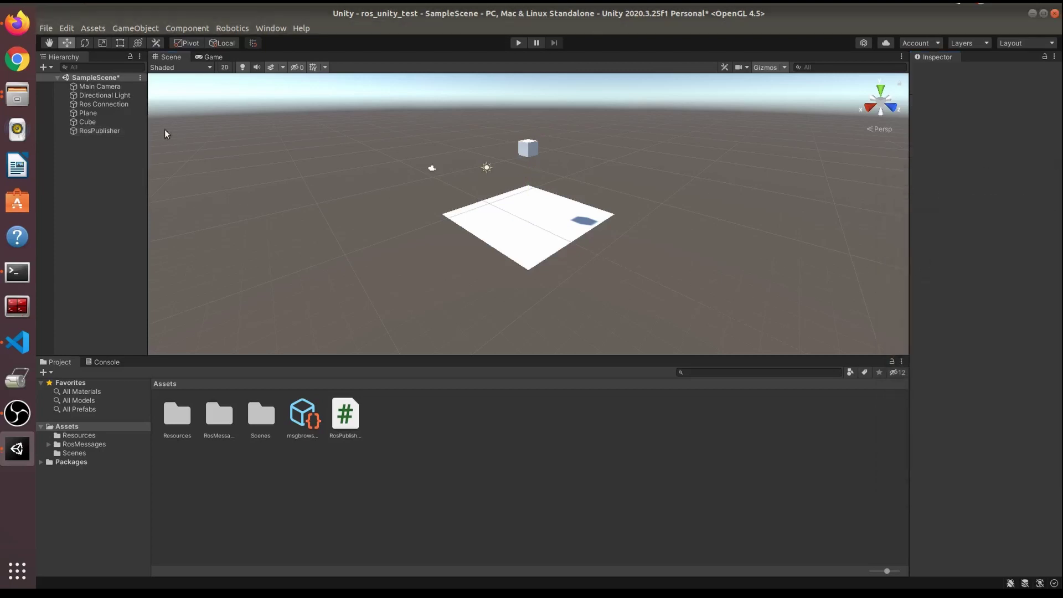
click(122, 132)
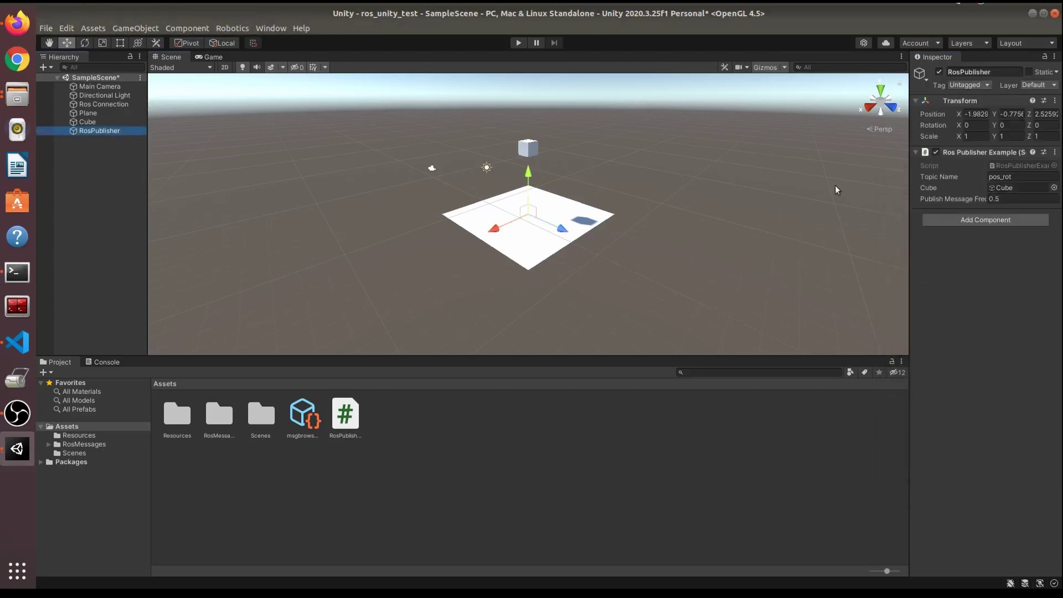
click(1013, 176)
click(716, 222)
Switch to the terminal to check the ROS TCP endpoint's connection log, and minimise it.
click(17, 272)
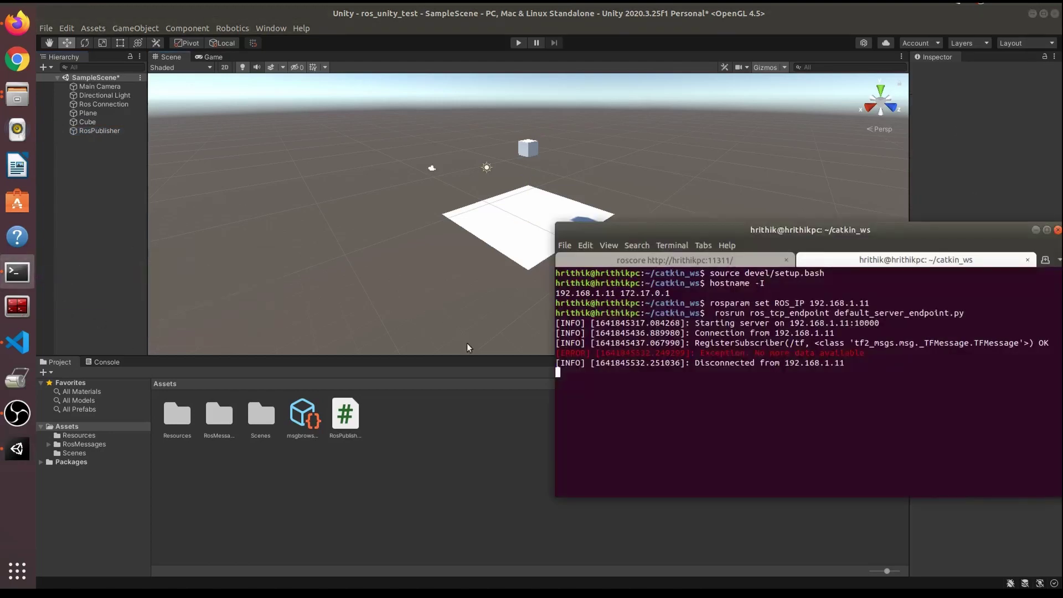
triple_click(728, 363)
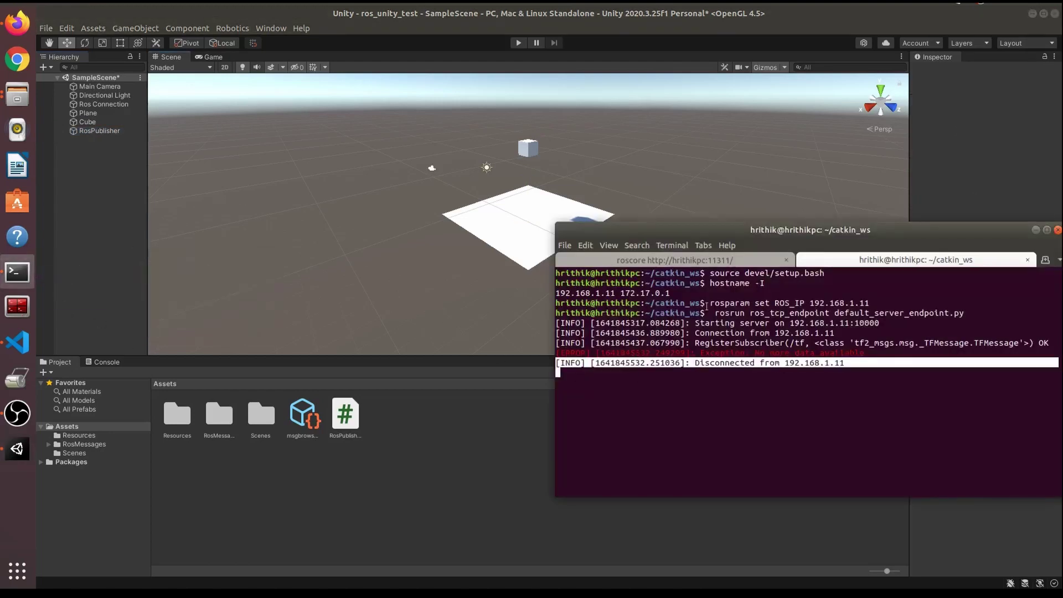
click(681, 384)
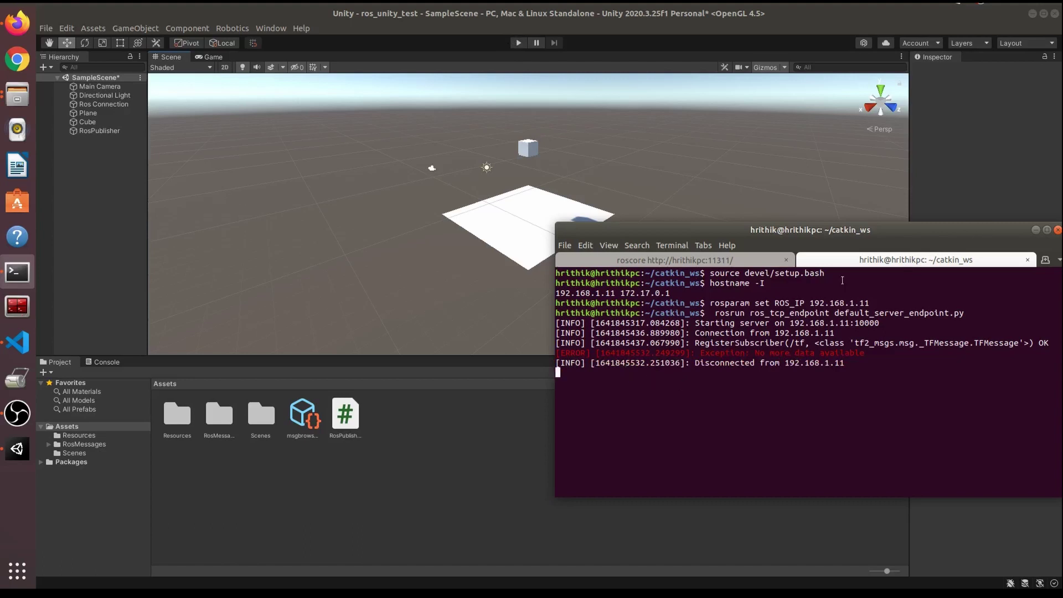
click(1035, 230)
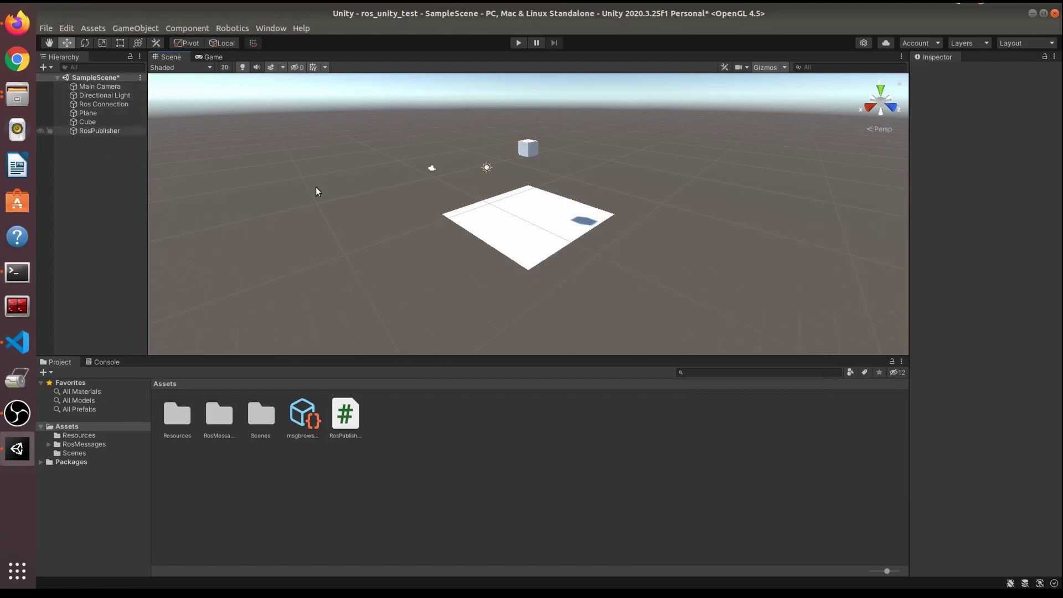
Run the scene in Play mode and check the pos_rot publisher registration in the terminal's endpoint log.
click(519, 43)
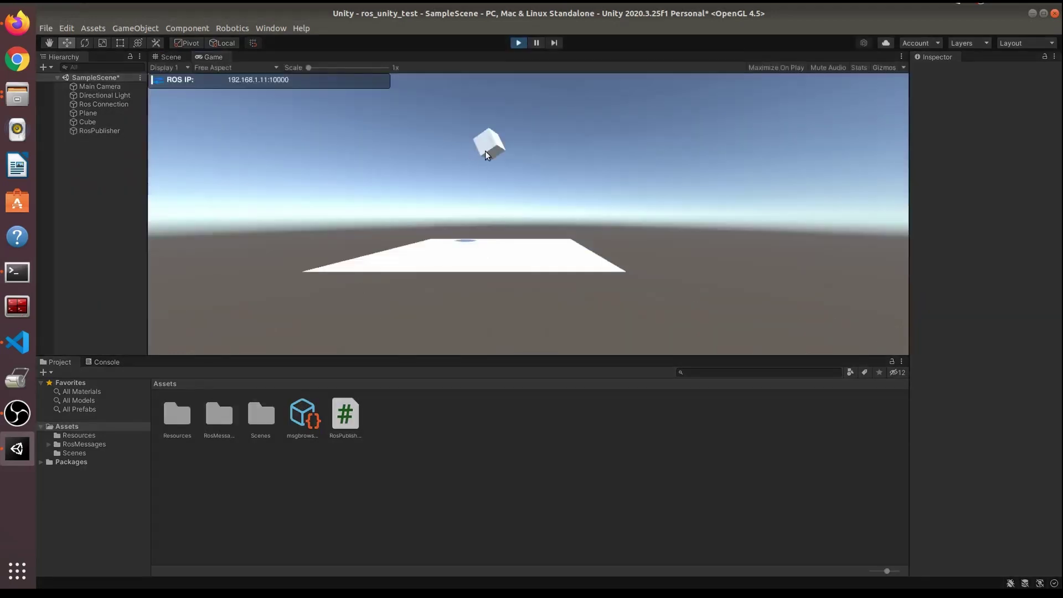
click(125, 133)
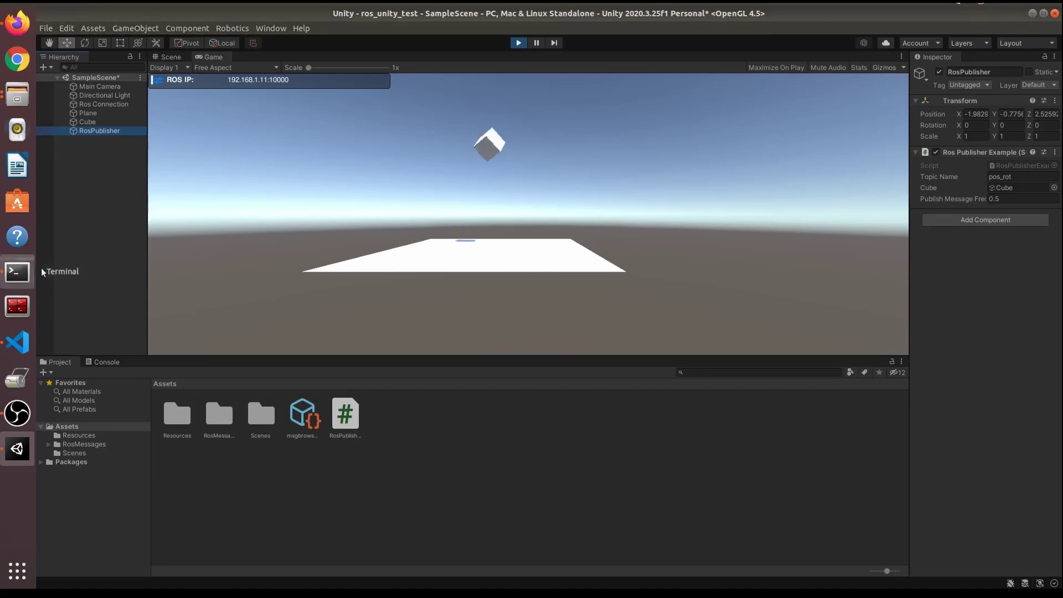
click(19, 272)
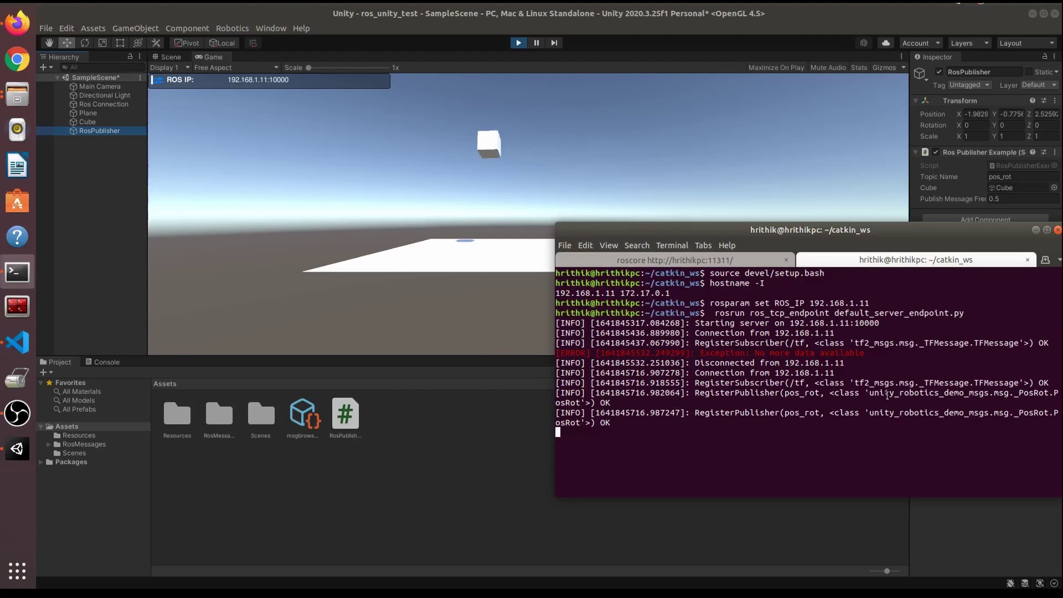
double_click(794, 416)
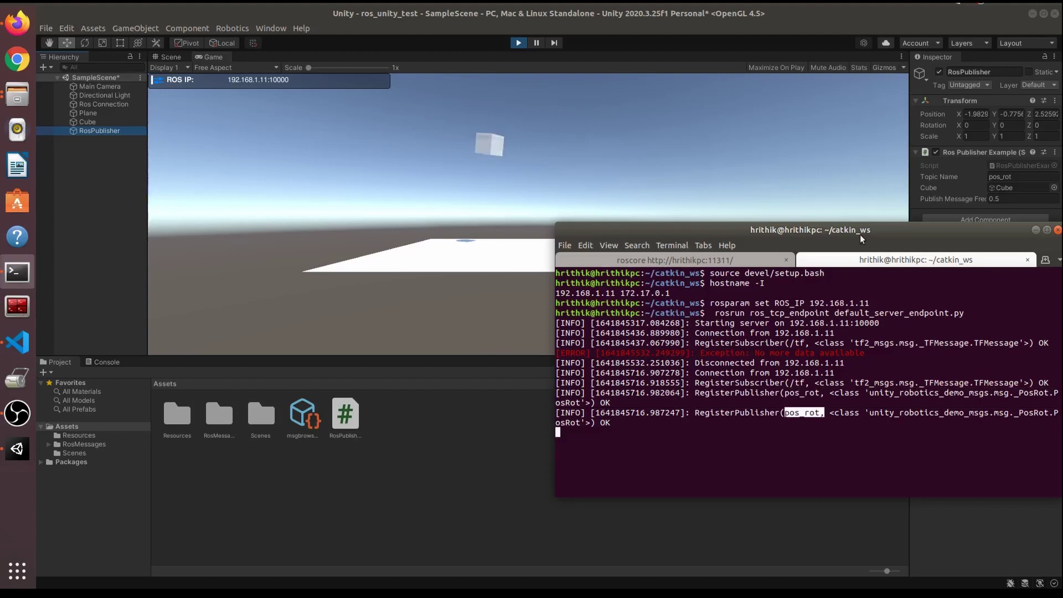
drag(860, 235, 538, 229)
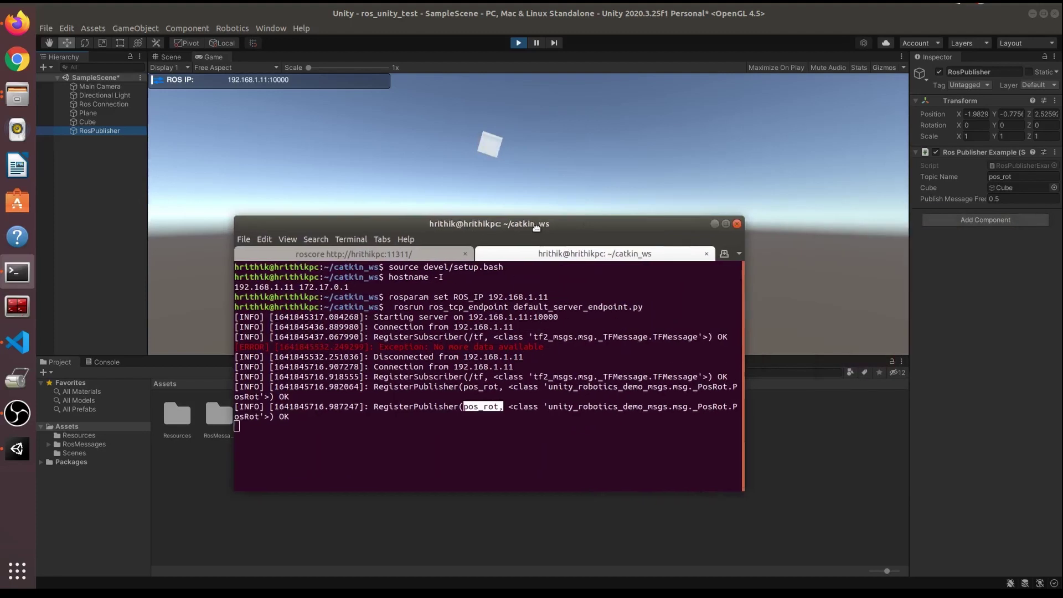
Open a new terminal session in catkin_ws and list the active ROS topics with rostopic list.
click(722, 253)
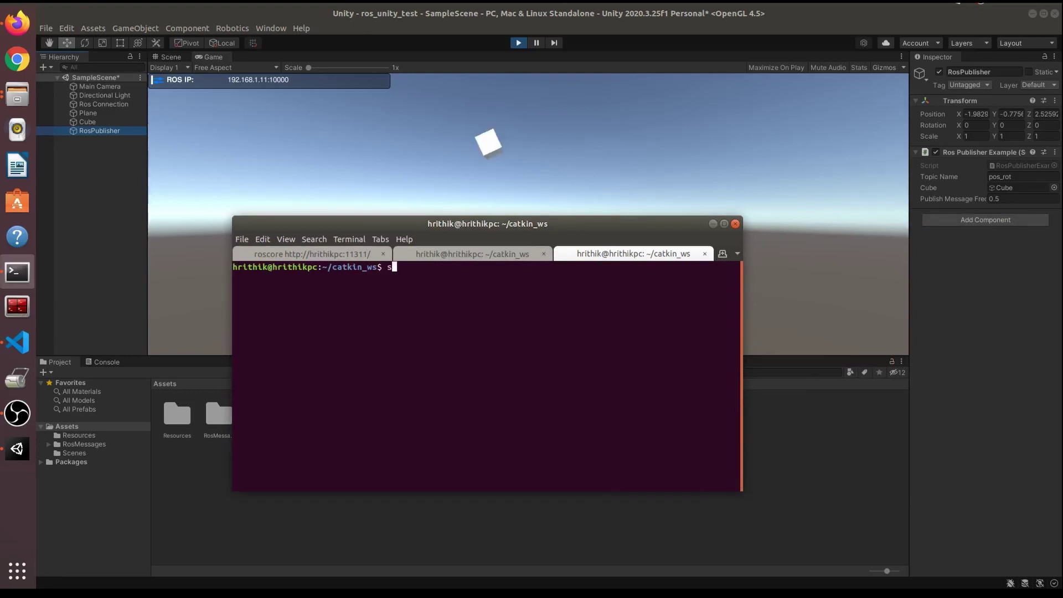
text(rostop)
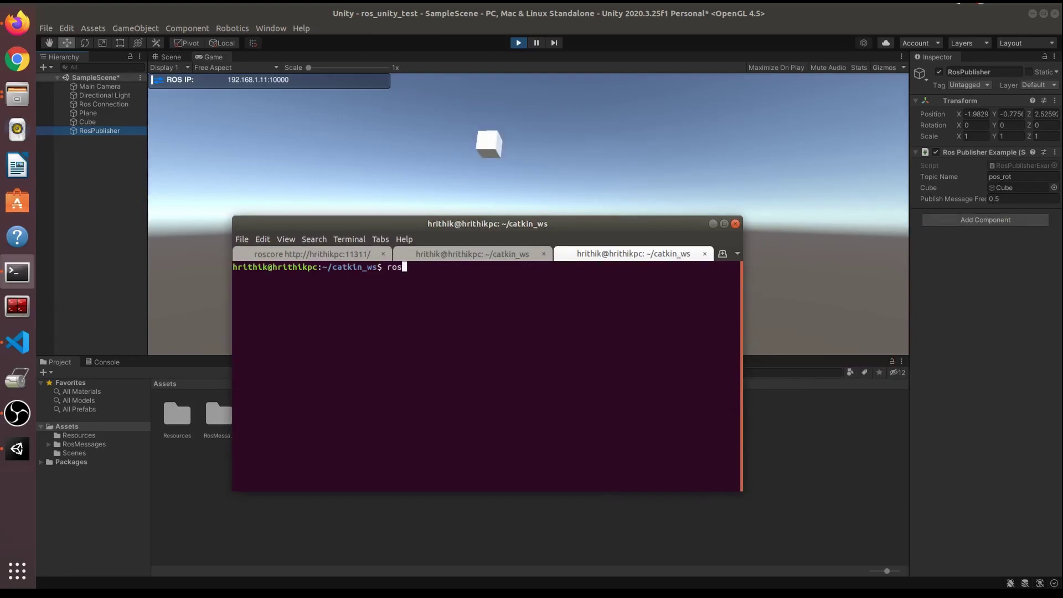
text(ic)
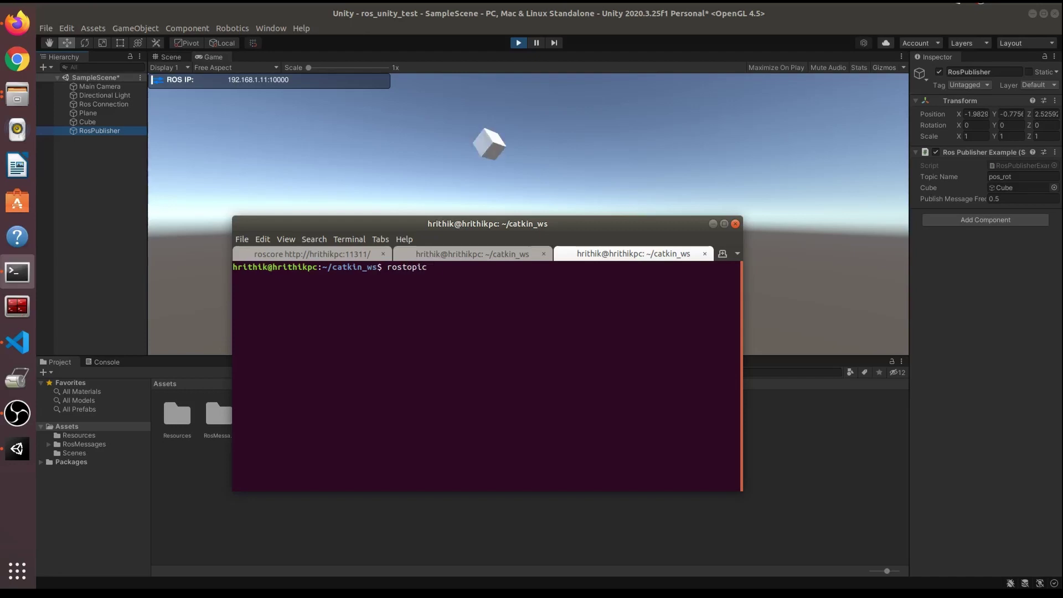
text( list)
key(Return)
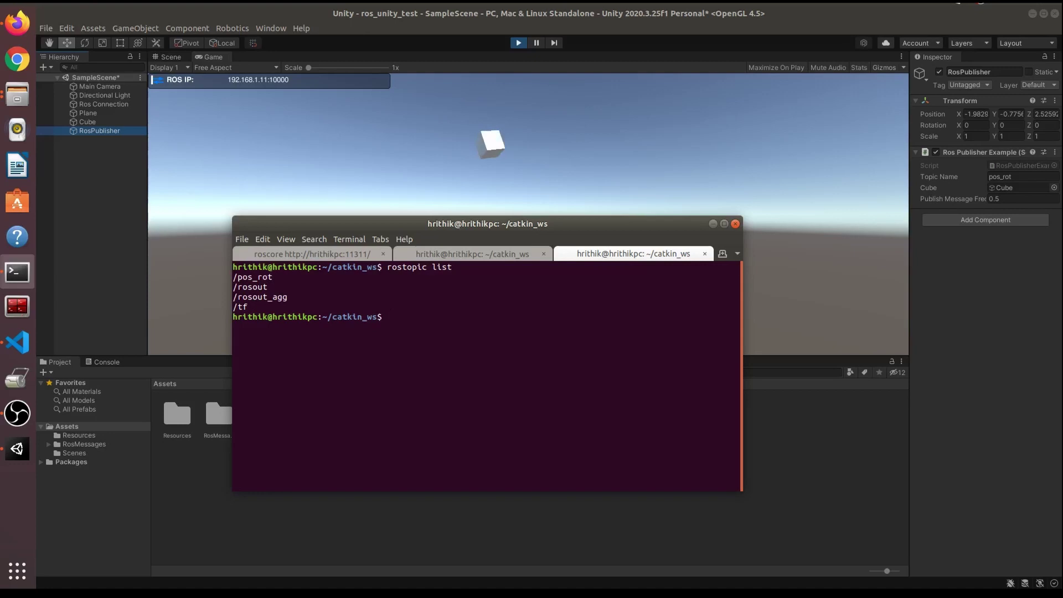
Try to print the cube's published messages with rostopic echo /pos_rot.
double_click(245, 273)
click(458, 316)
text(rostopic)
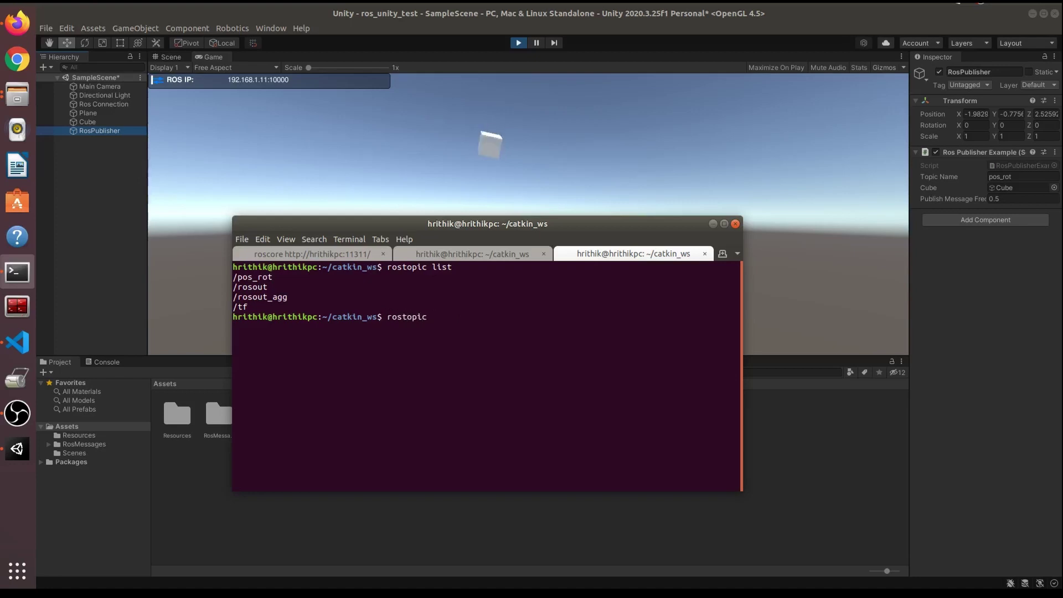
text( echo )
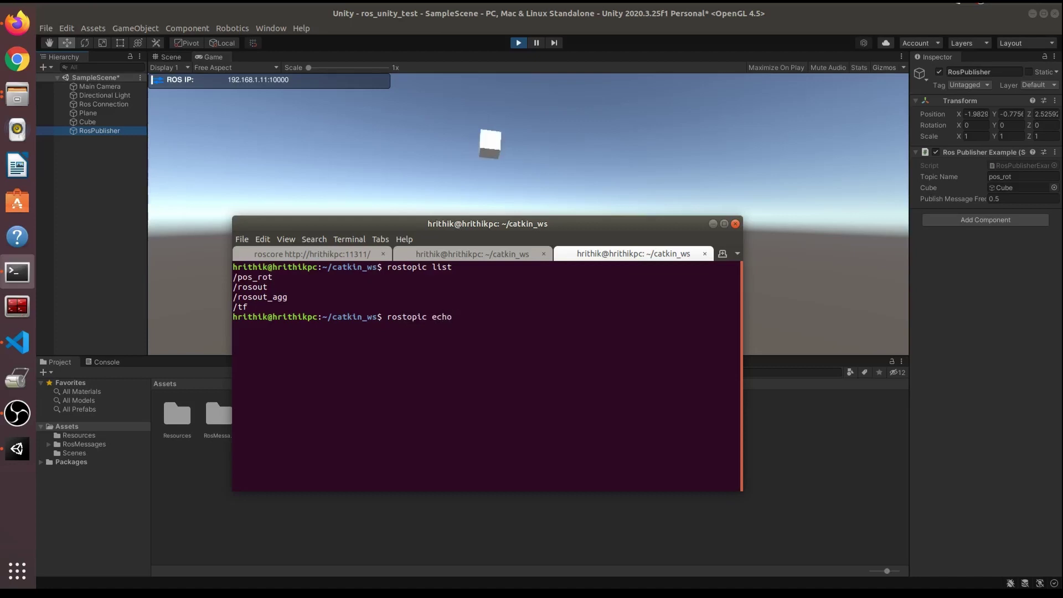
text(/po)
key(Tab)
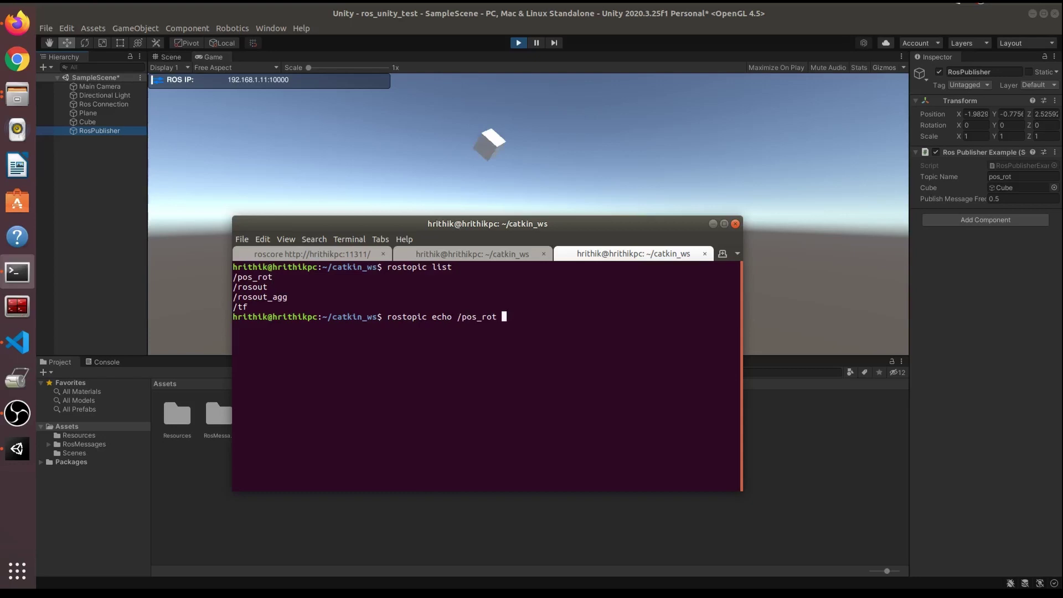
key(Return)
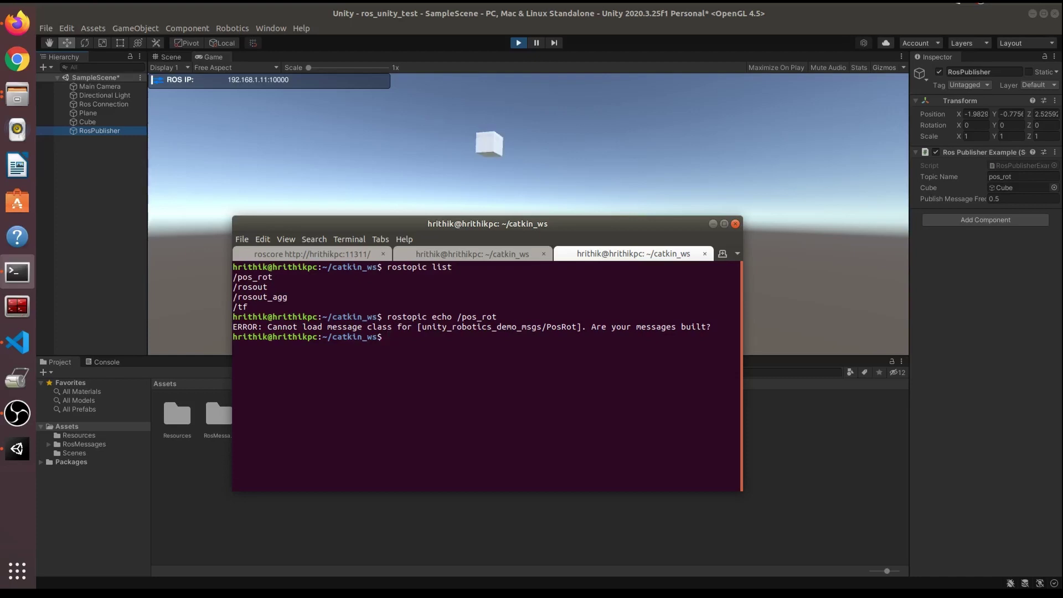
Source the catkin workspace's devel/setup.bash in the current terminal session.
text(sou)
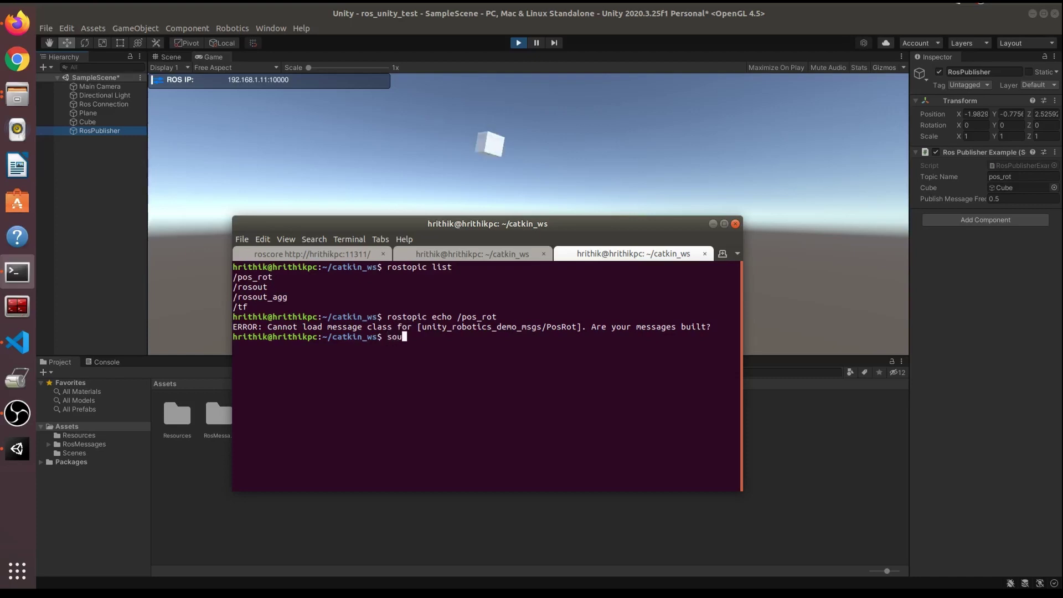
text(rce )
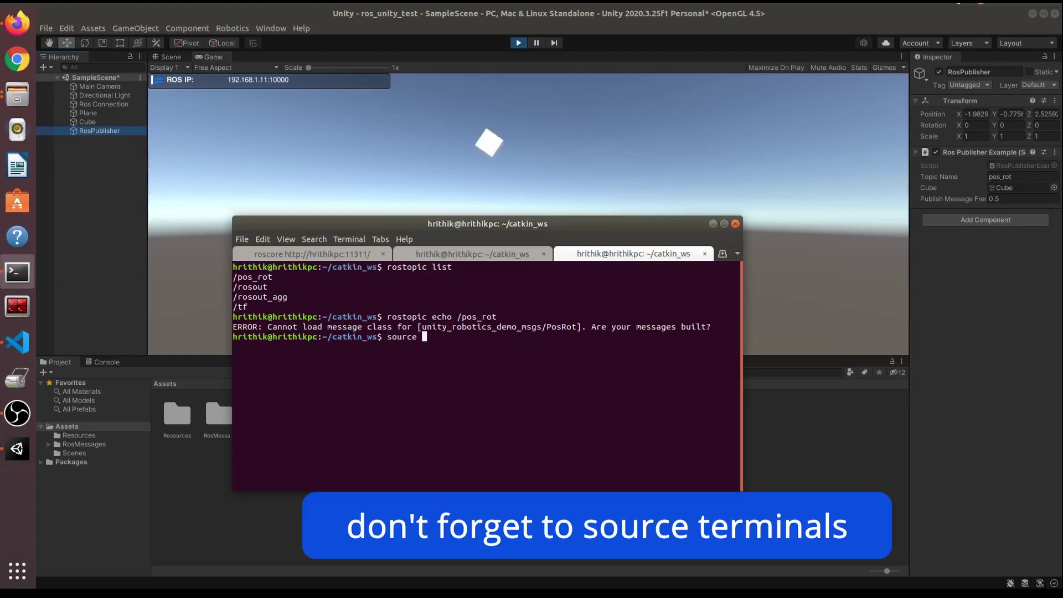
text(devel/setup.bash)
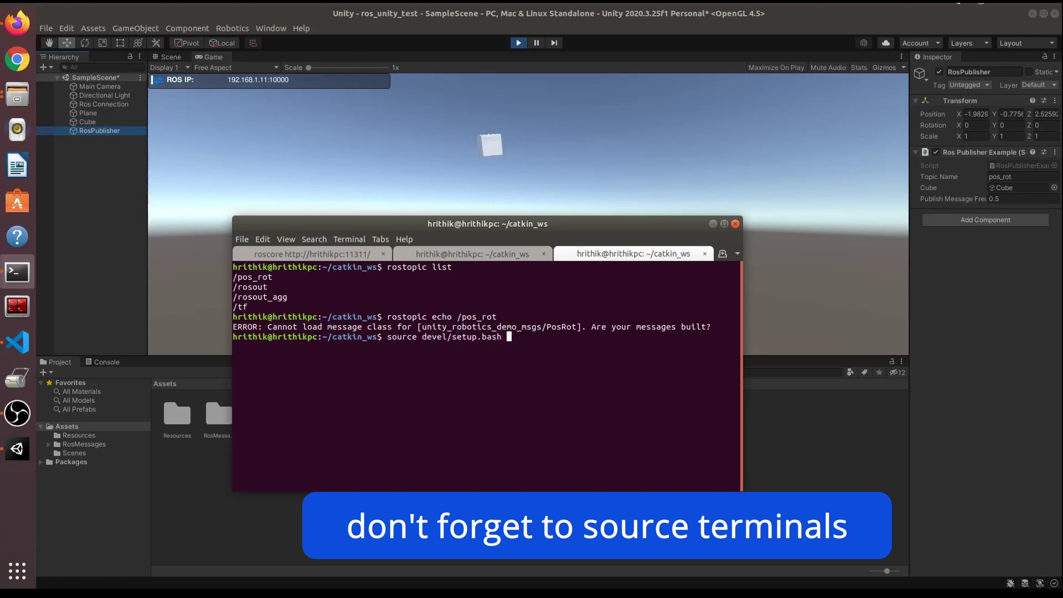
key(Return)
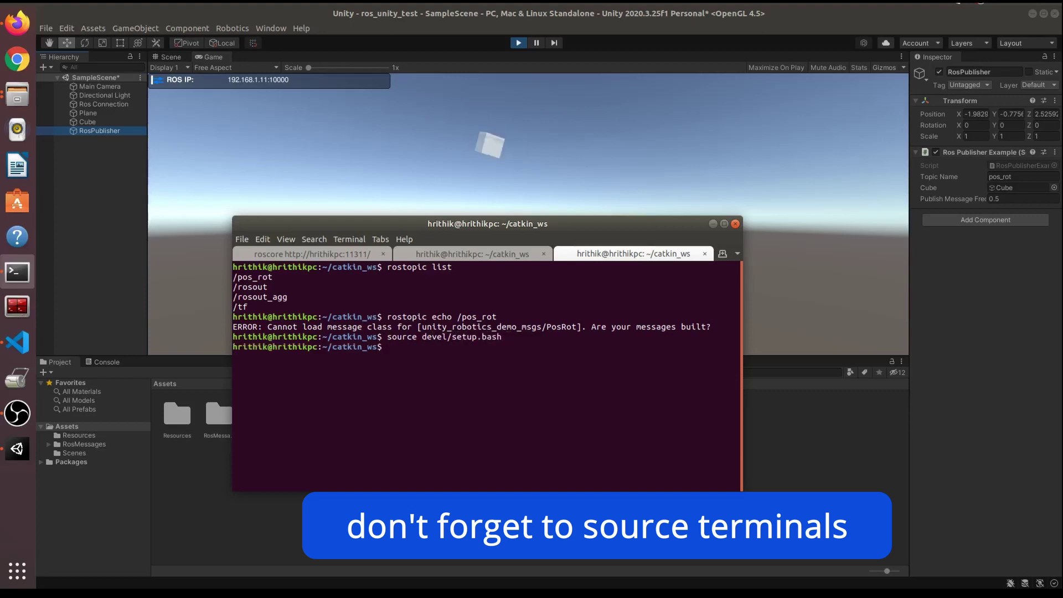
Rerun rostopic echo /pos_rot and move the terminal window aside so that the cube and plane in the Game view are uncovered.
key(Up)
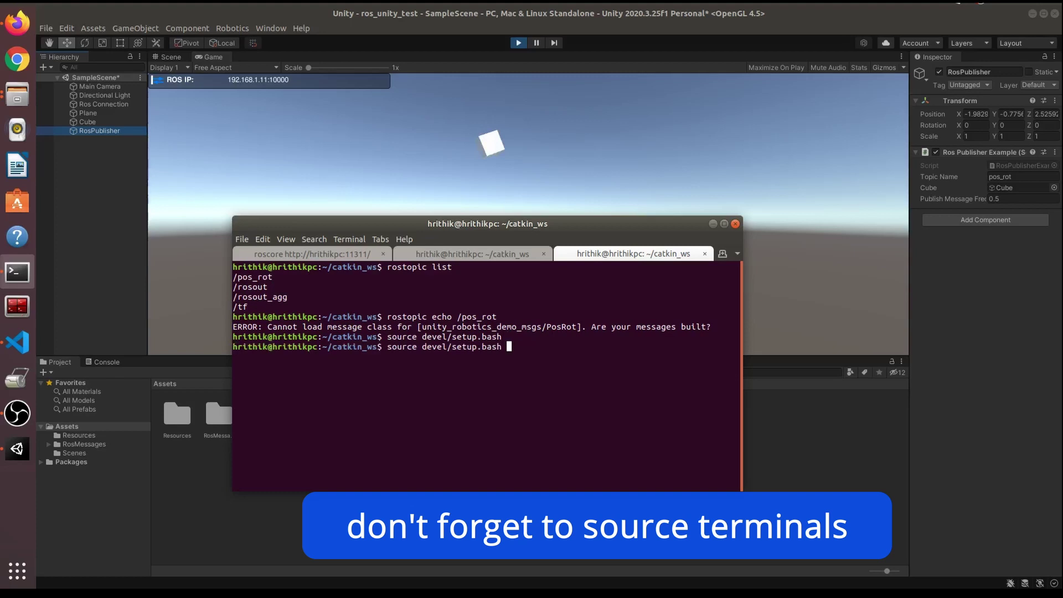
key(Up)
key(Return)
drag(491, 227, 835, 278)
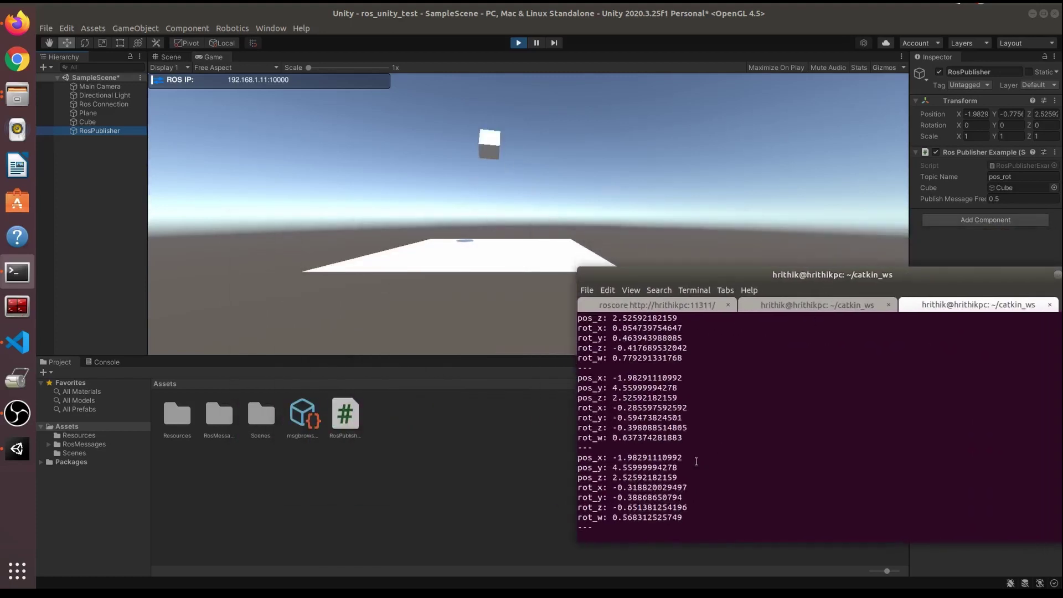
Examine the pos_x and pos_y values in the echoed pos_rot messages.
double_click(621, 466)
double_click(623, 459)
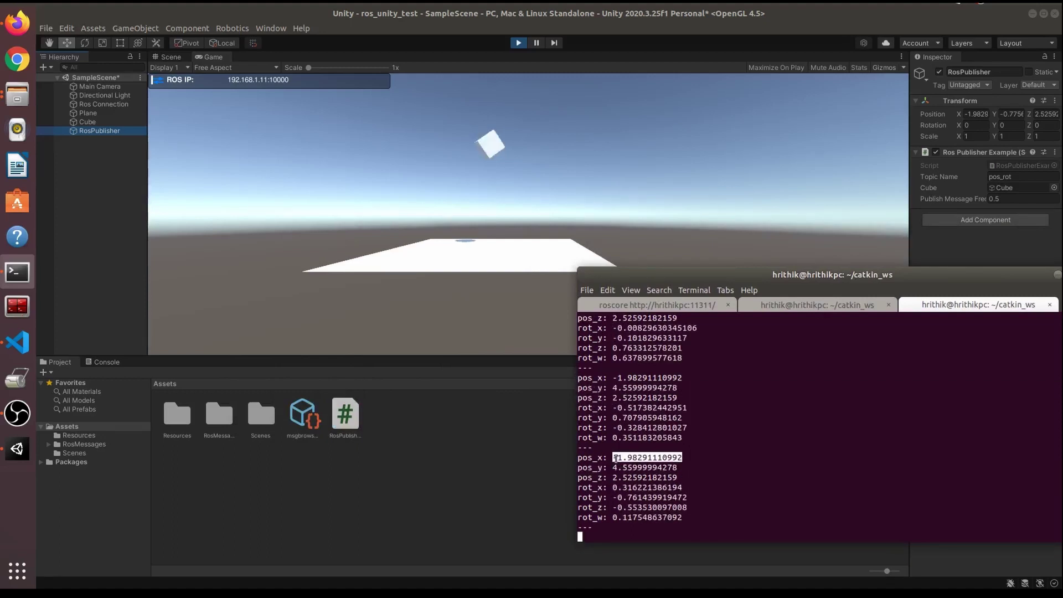
double_click(599, 466)
triple_click(599, 466)
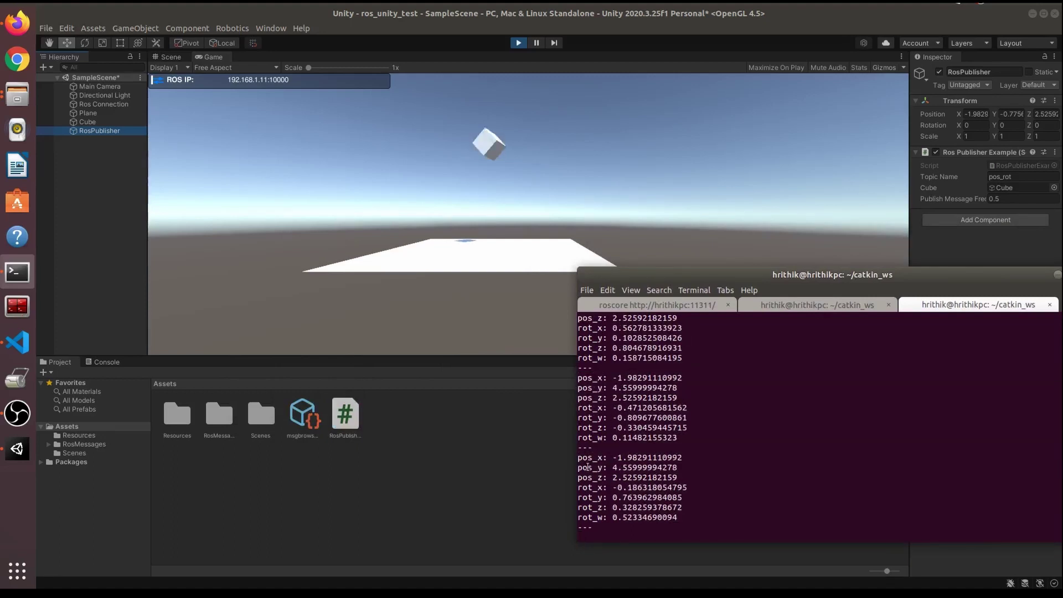